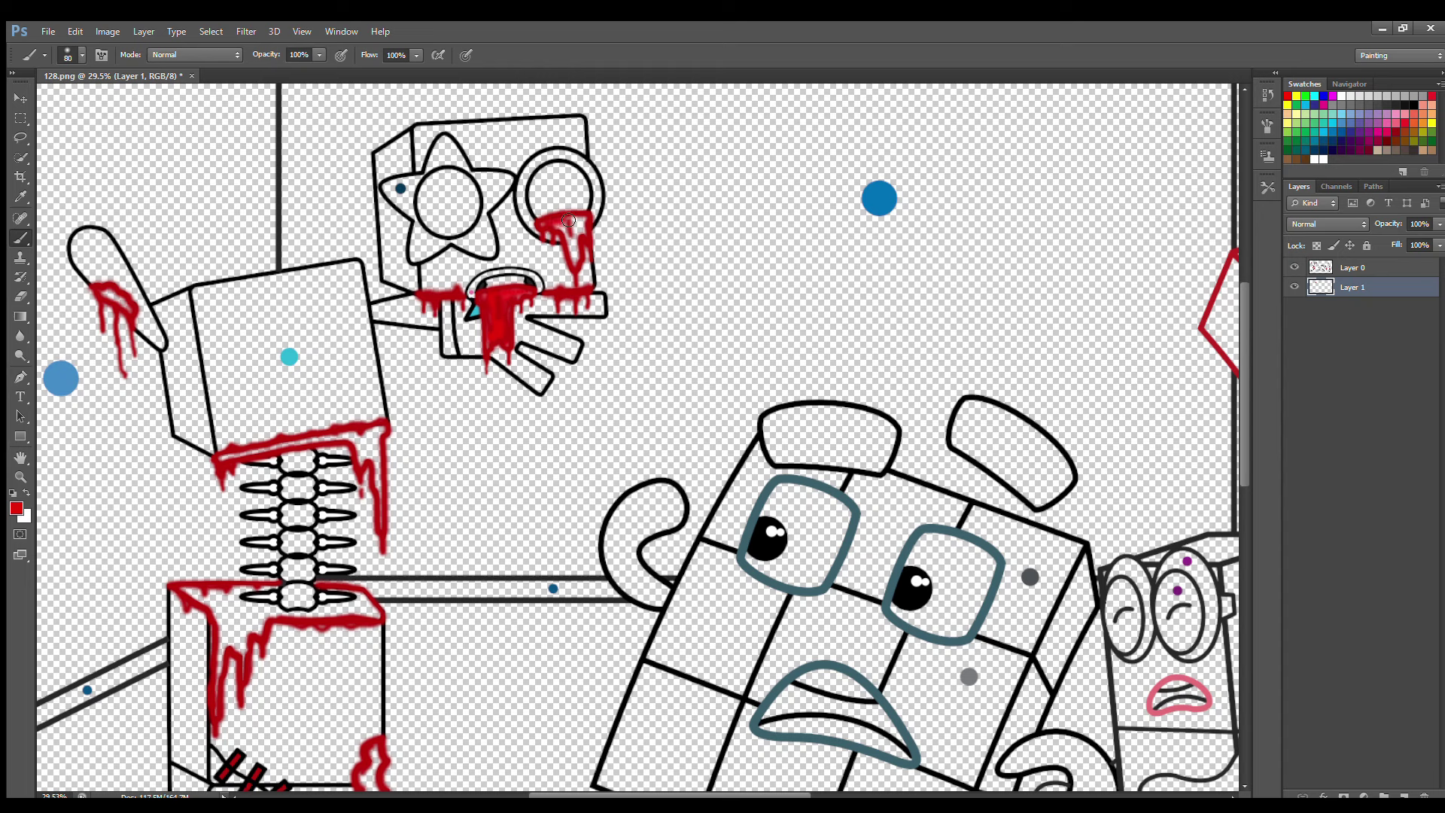
Fill the blood drips on the headless character's eye, raised arm, neck edge and torso opening with red on Layer 1
left_click_drag(569, 221, 581, 233)
mouse_move(226, 459)
left_mouse_down()
mouse_move(351, 436)
mouse_move(364, 465)
mouse_move(381, 431)
mouse_move(384, 512)
left_mouse_up()
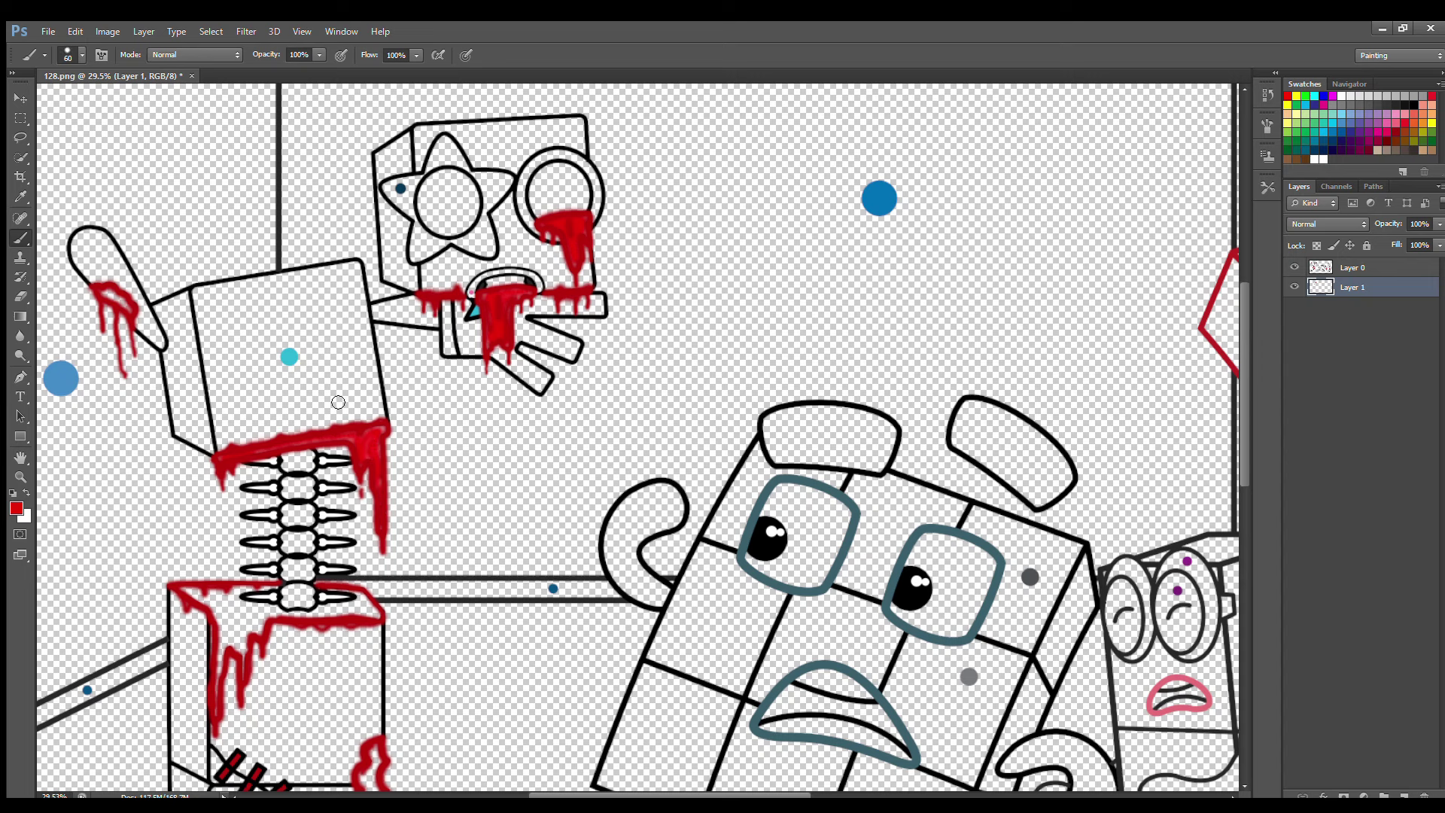
left_click_drag(104, 293, 127, 306)
mouse_move(224, 609)
left_mouse_down()
mouse_move(224, 658)
mouse_move(259, 624)
mouse_move(372, 619)
mouse_move(257, 626)
left_mouse_up()
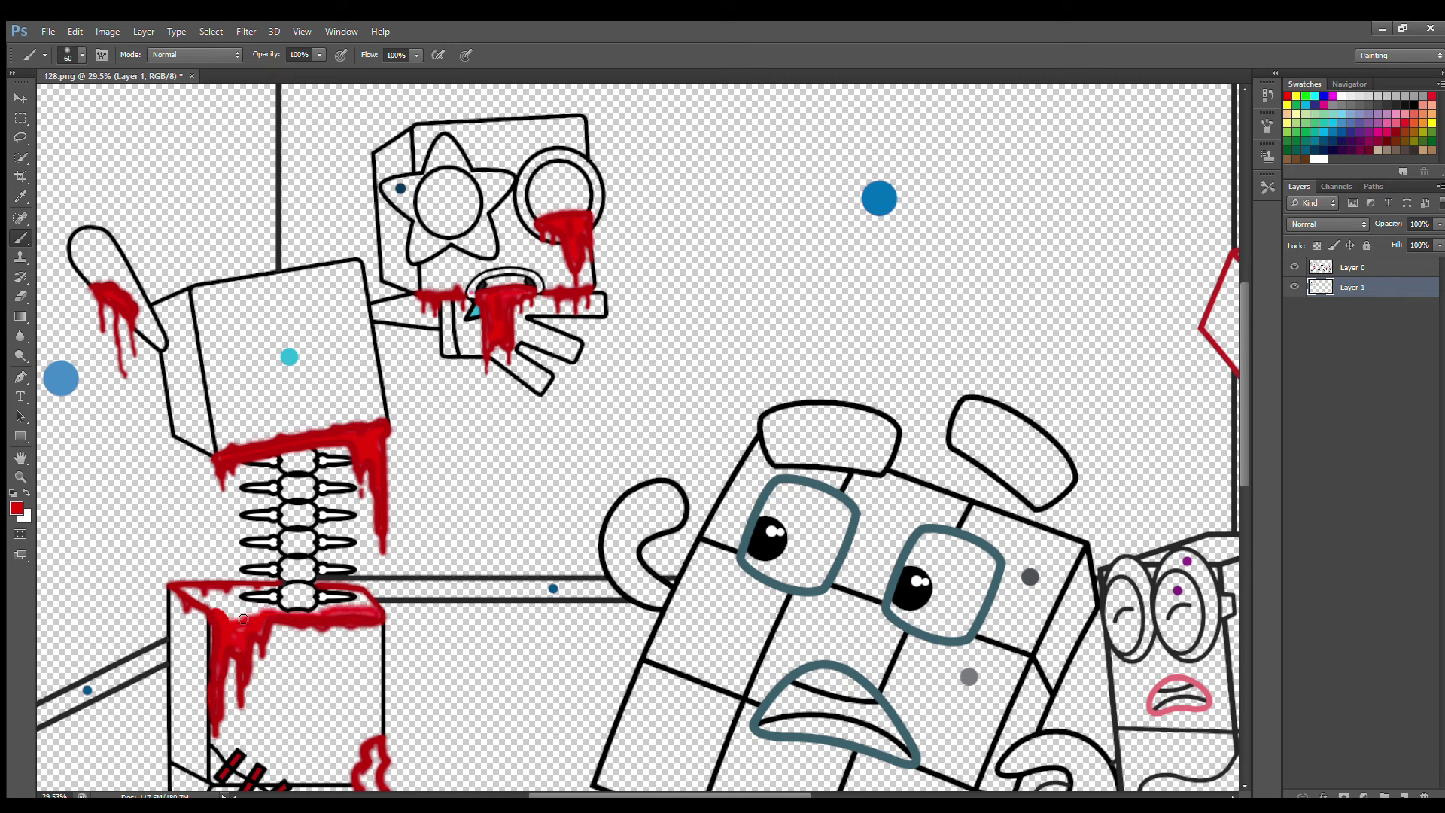
key("i")
key("b")
mouse_move(186, 588)
left_mouse_down()
mouse_move(272, 587)
mouse_move(191, 590)
mouse_move(273, 607)
mouse_move(240, 603)
mouse_move(239, 616)
mouse_move(185, 592)
mouse_move(290, 614)
mouse_move(359, 601)
left_mouse_up()
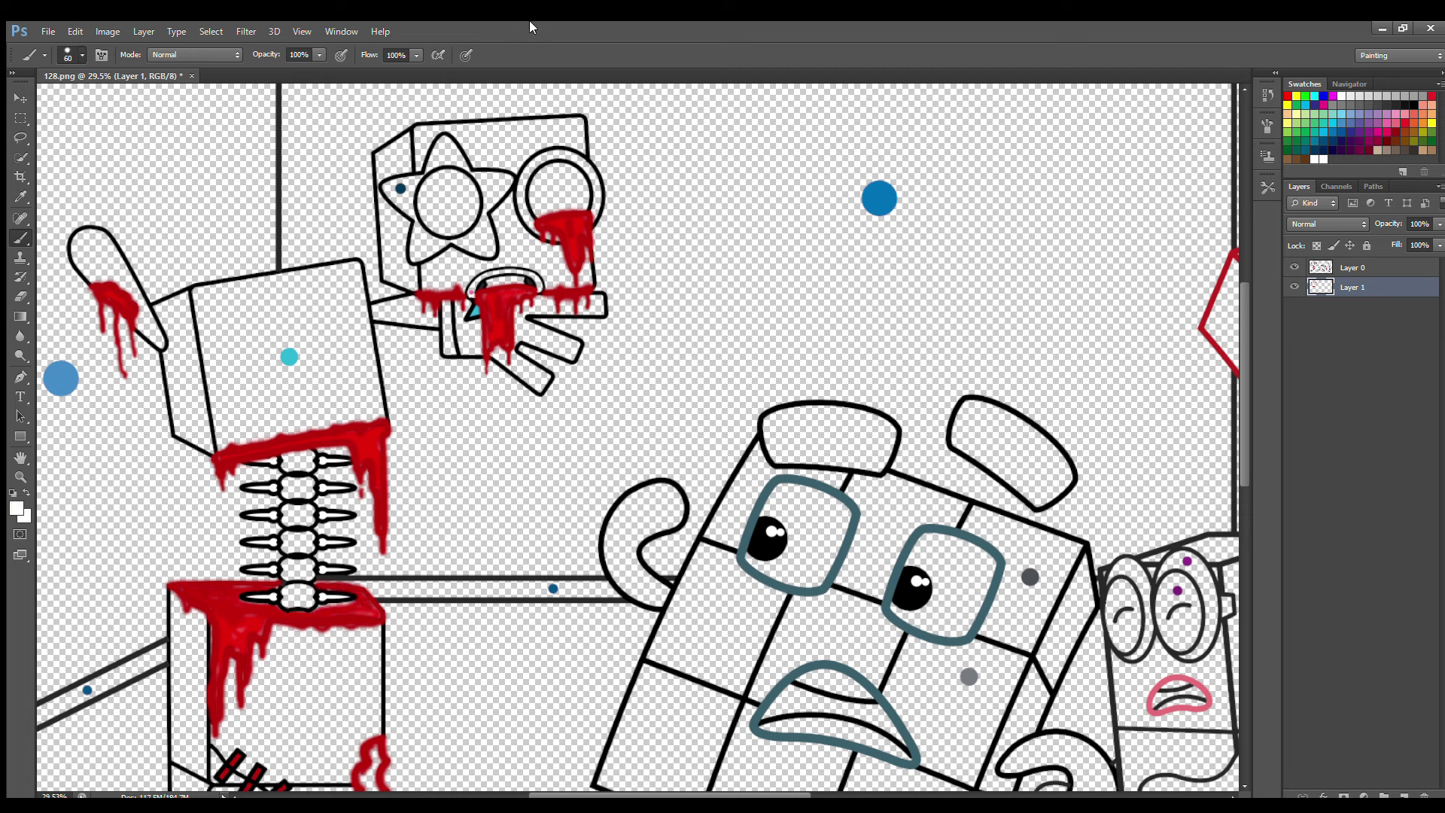
Paint the star-framed eye white, and the round eye white on a new layer below Layer 1
mouse_move(434, 192)
left_mouse_down()
mouse_move(441, 225)
mouse_move(472, 205)
mouse_move(463, 186)
mouse_move(452, 197)
left_mouse_up()
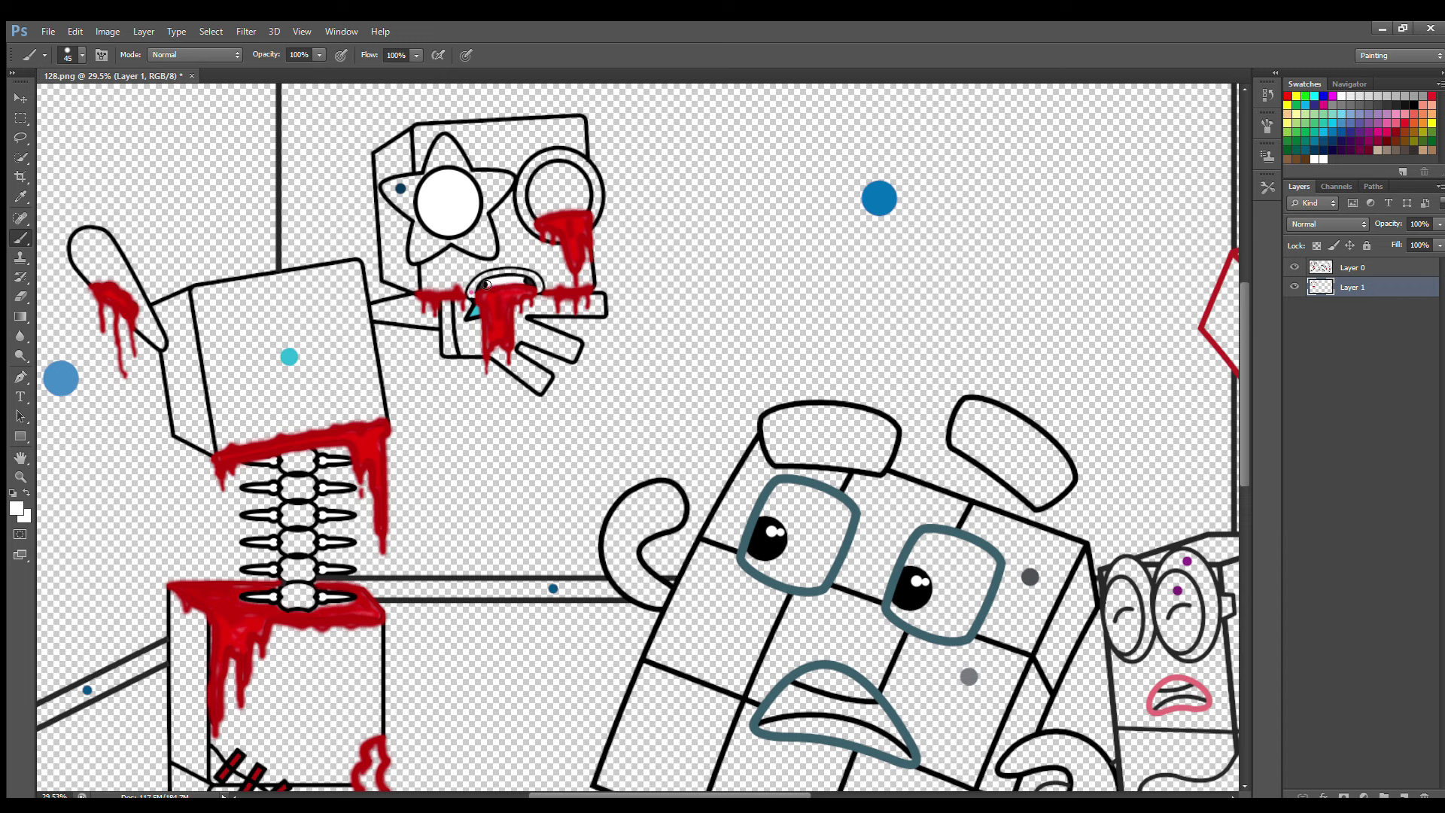
left_click(1405, 795)
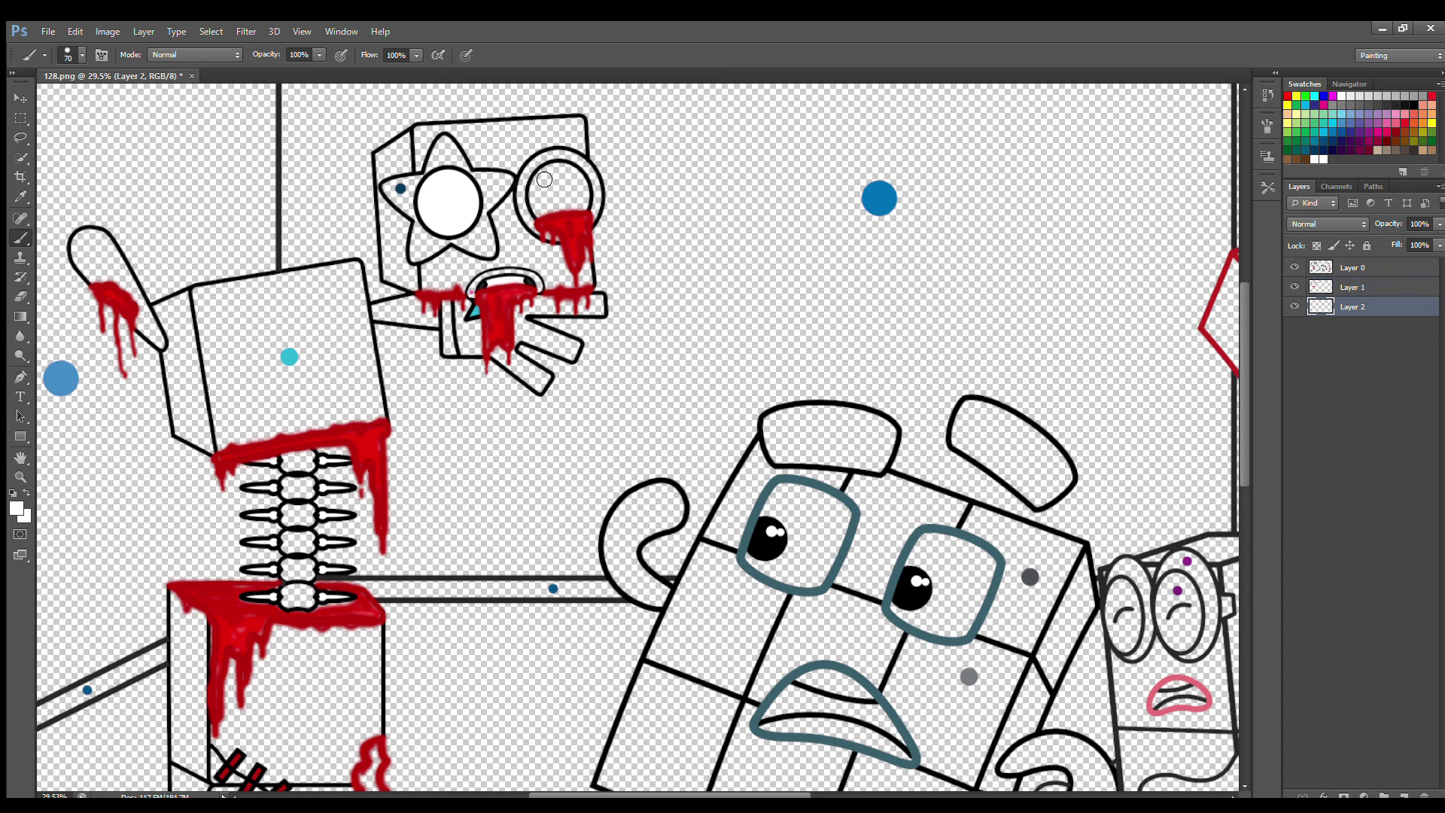
mouse_move(545, 180)
left_mouse_down()
mouse_move(573, 214)
mouse_move(583, 190)
mouse_move(554, 189)
left_mouse_up()
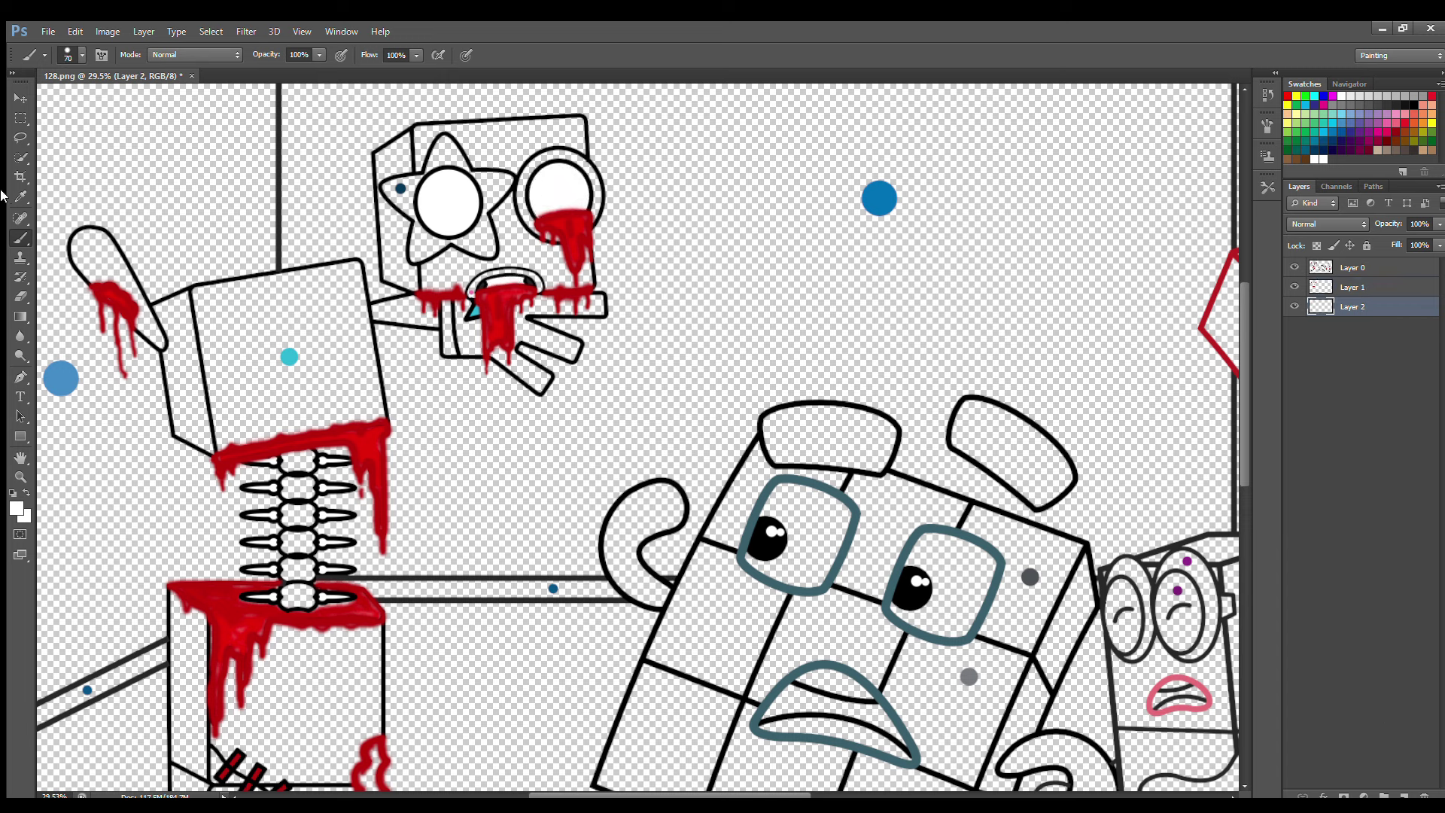
Fill the star frame around the eye and the hand under the head with the sampled dark blue
left_click(400, 188, "alt")
mouse_move(385, 183)
left_mouse_down()
mouse_move(418, 255)
mouse_move(489, 253)
mouse_move(502, 179)
mouse_move(460, 167)
mouse_move(449, 144)
mouse_move(465, 179)
mouse_move(442, 147)
mouse_move(428, 180)
mouse_move(400, 186)
mouse_move(438, 170)
mouse_move(489, 189)
left_mouse_up()
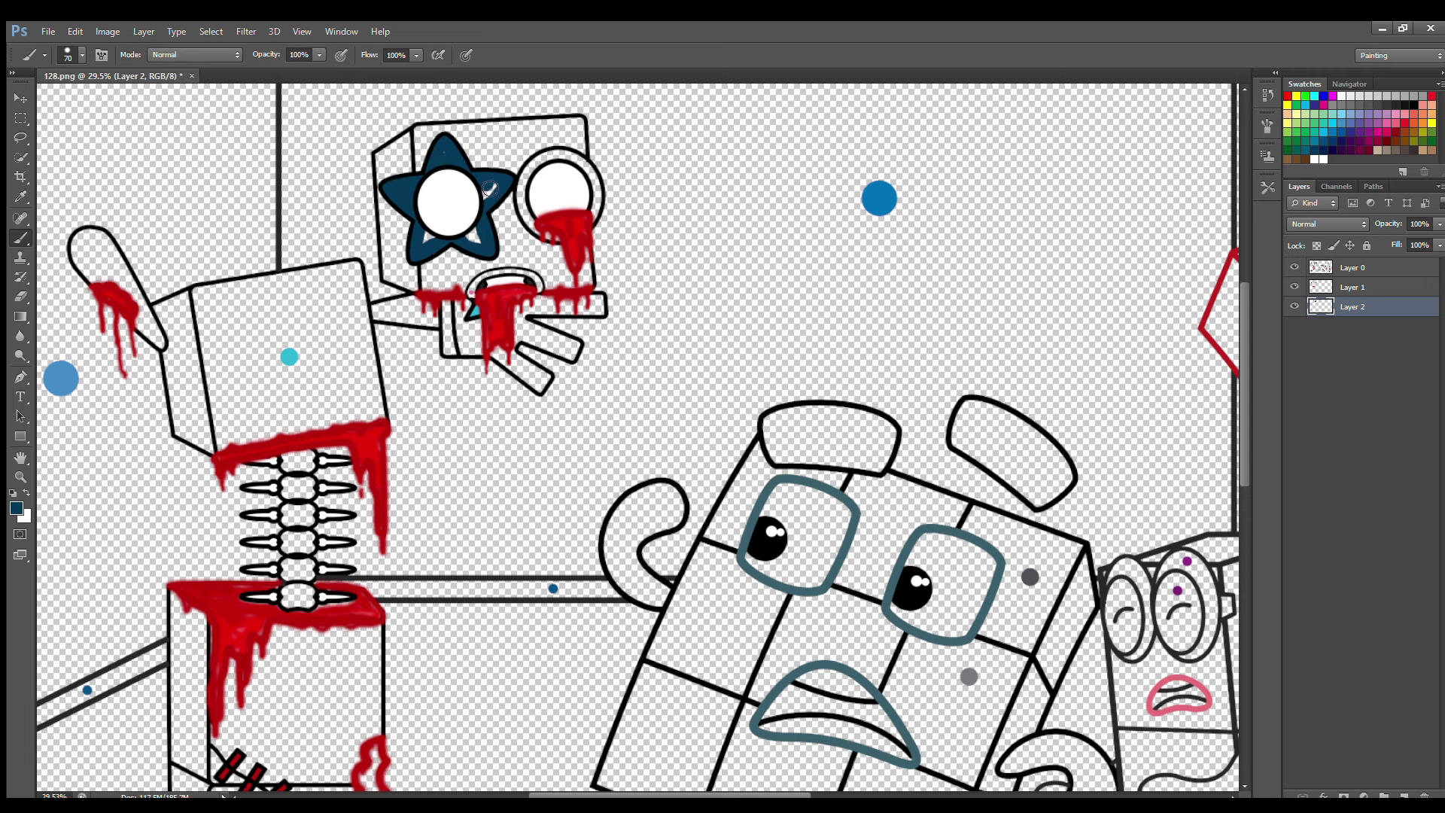
mouse_move(462, 308)
left_mouse_down()
mouse_move(467, 347)
mouse_move(539, 388)
mouse_move(512, 341)
mouse_move(542, 390)
mouse_move(520, 341)
mouse_move(574, 346)
mouse_move(522, 329)
mouse_move(547, 304)
mouse_move(602, 312)
mouse_move(515, 315)
mouse_move(480, 338)
mouse_move(466, 305)
left_mouse_up()
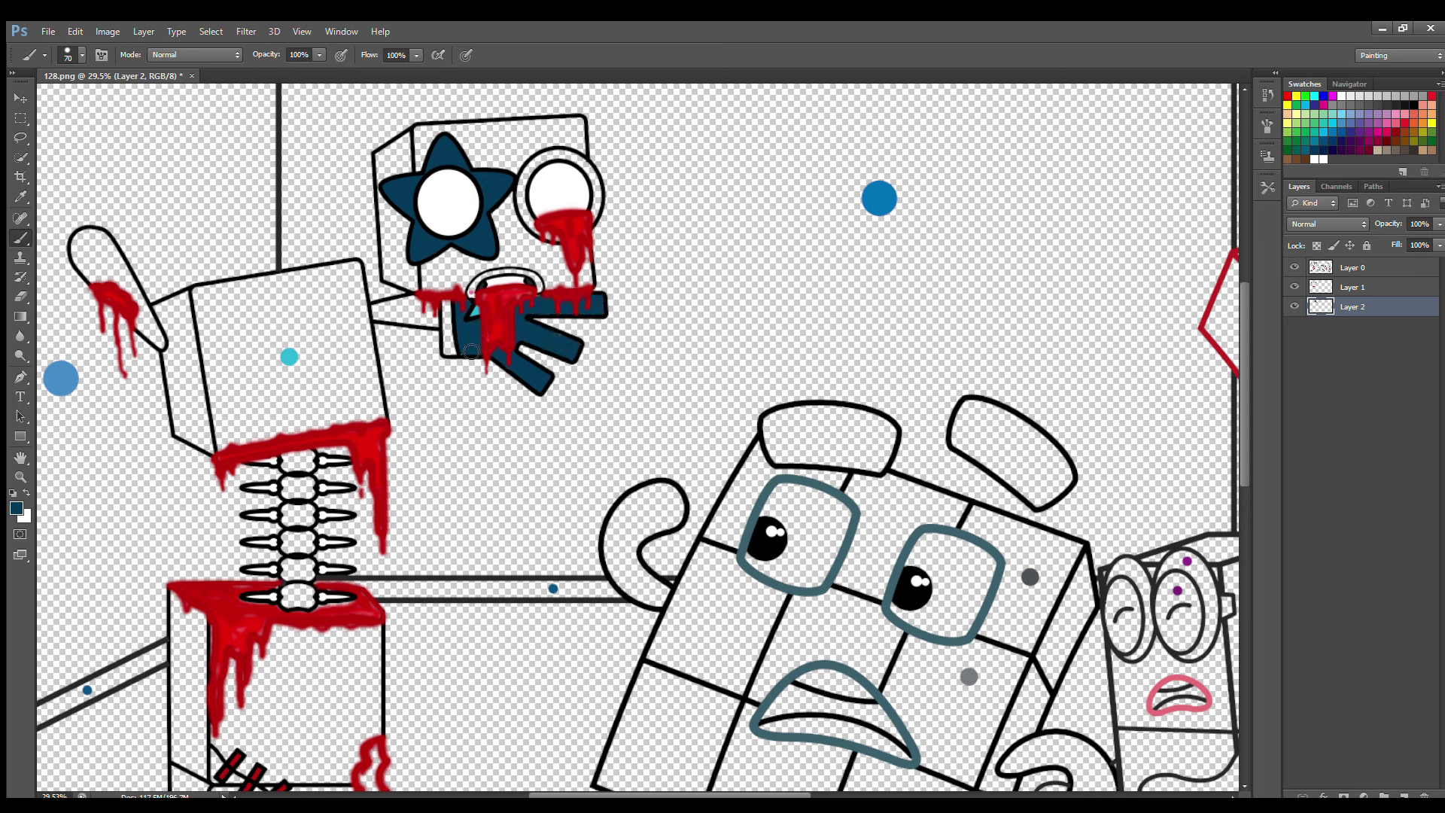
Add a new layer below Layer 2 and paint the lips pink and the round eye's ring dark blue
left_click(21, 197)
left_click(107, 288)
left_click(19, 239)
left_click(1405, 796)
left_click(400, 185, "alt")
mouse_move(523, 184)
left_mouse_down()
mouse_move(540, 230)
mouse_move(590, 225)
mouse_move(589, 176)
mouse_move(535, 170)
left_mouse_up()
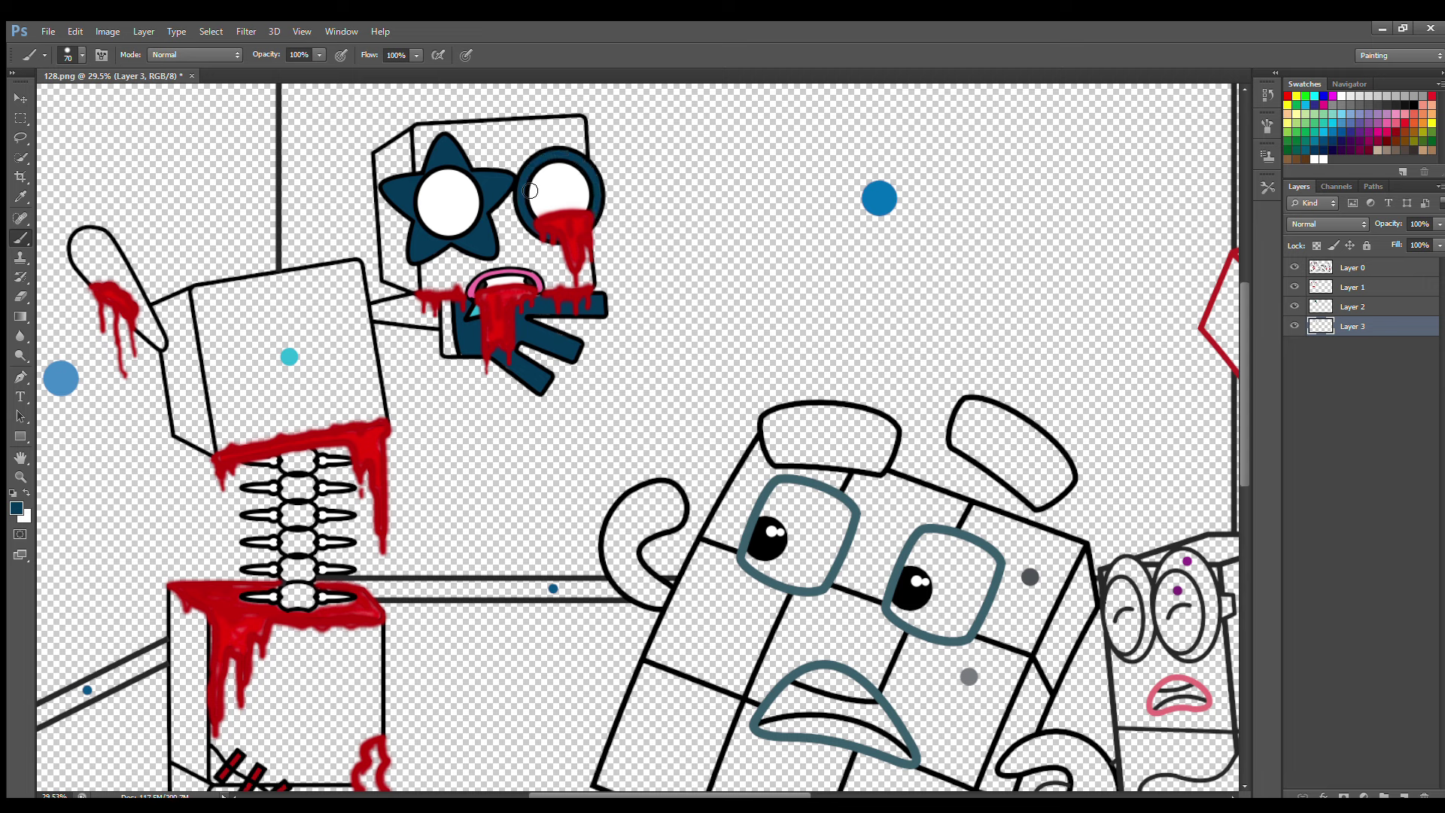
Fill the forearm beneath the head and the raised arm with dark blue on Layer 2
key("alt+bracketright")
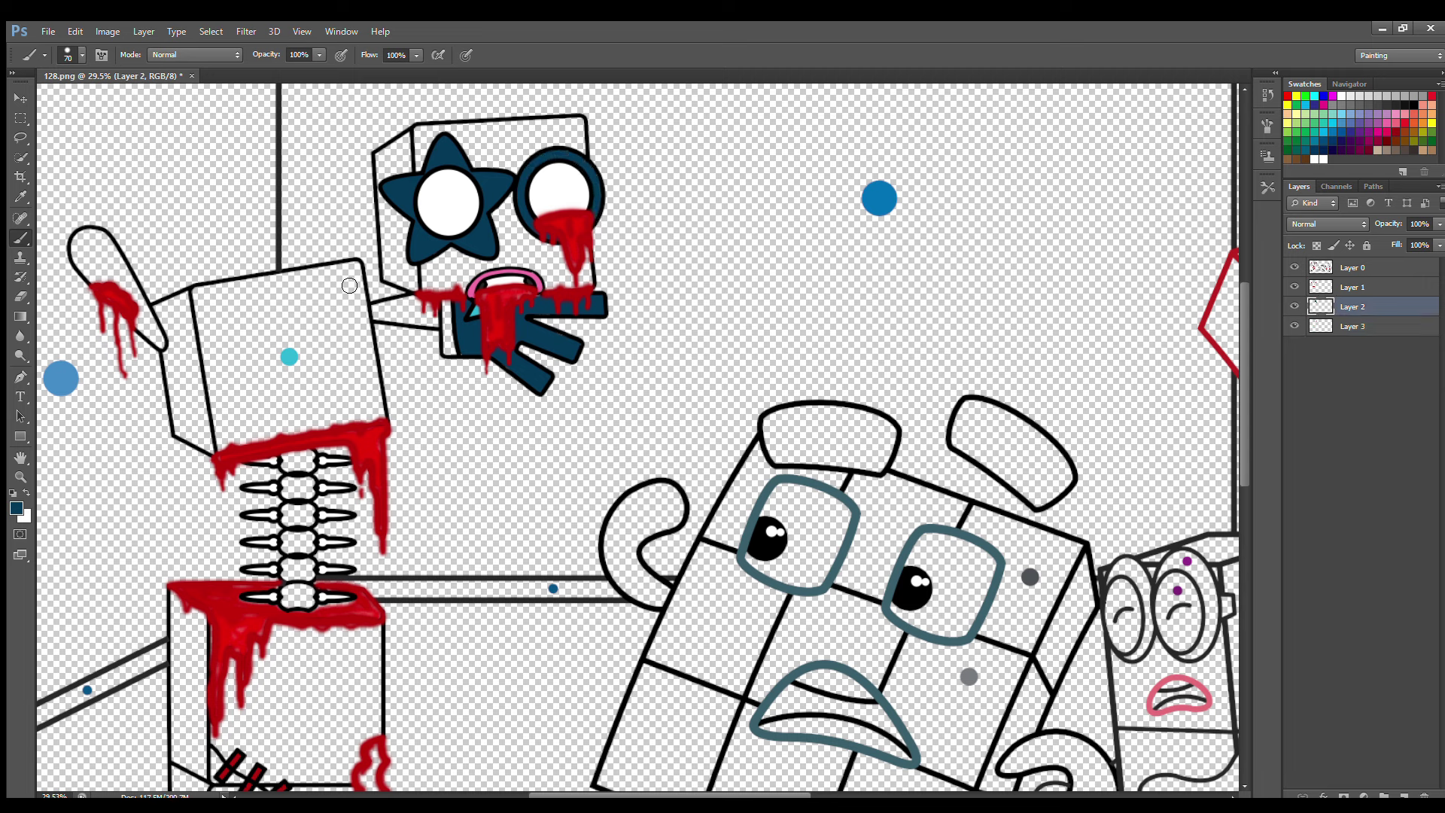
mouse_move(374, 310)
left_mouse_down()
mouse_move(428, 319)
mouse_move(415, 313)
left_mouse_up()
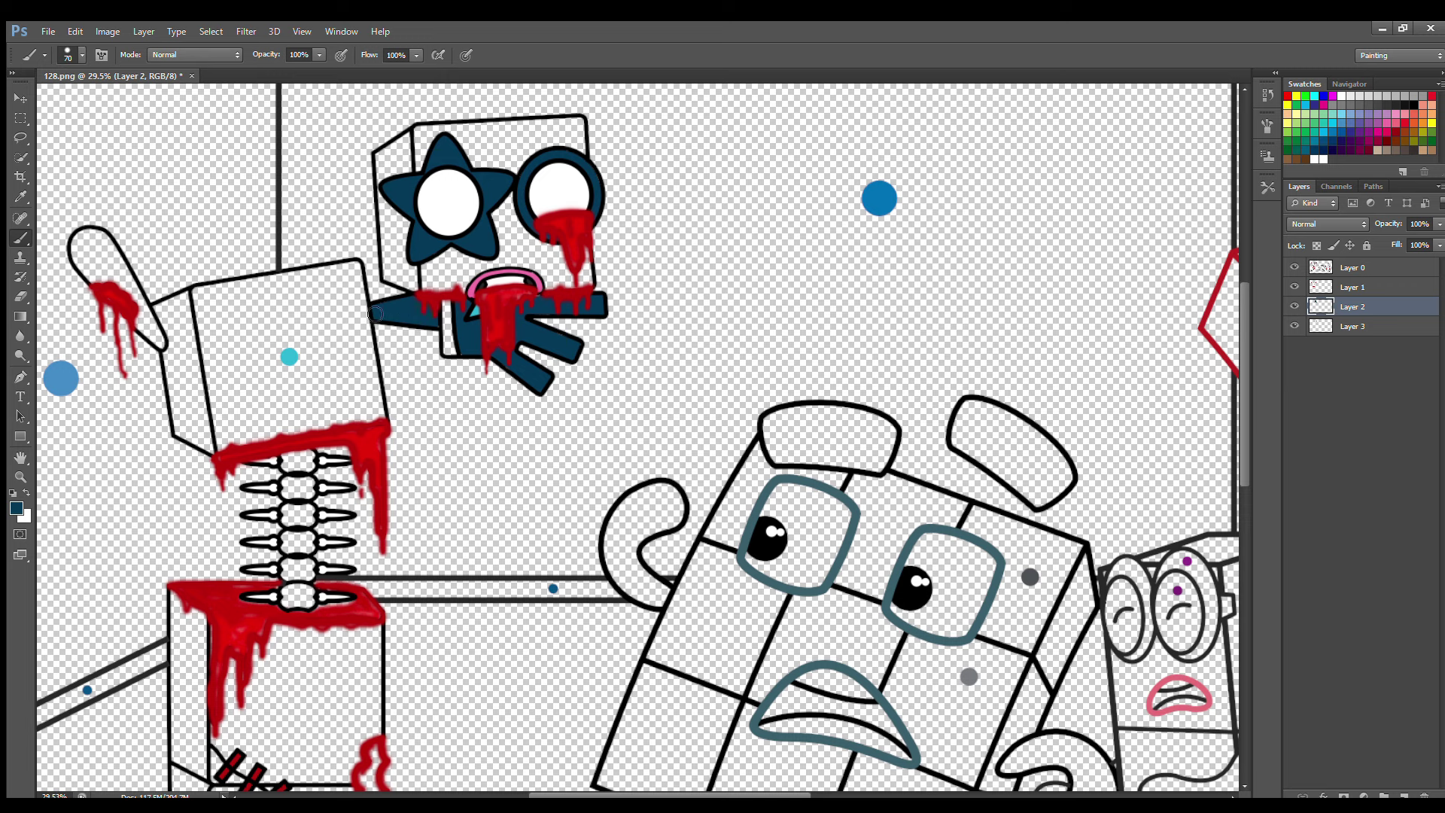
mouse_move(156, 338)
left_mouse_down()
mouse_move(108, 245)
mouse_move(85, 236)
mouse_move(85, 267)
mouse_move(159, 343)
mouse_move(110, 272)
left_mouse_up()
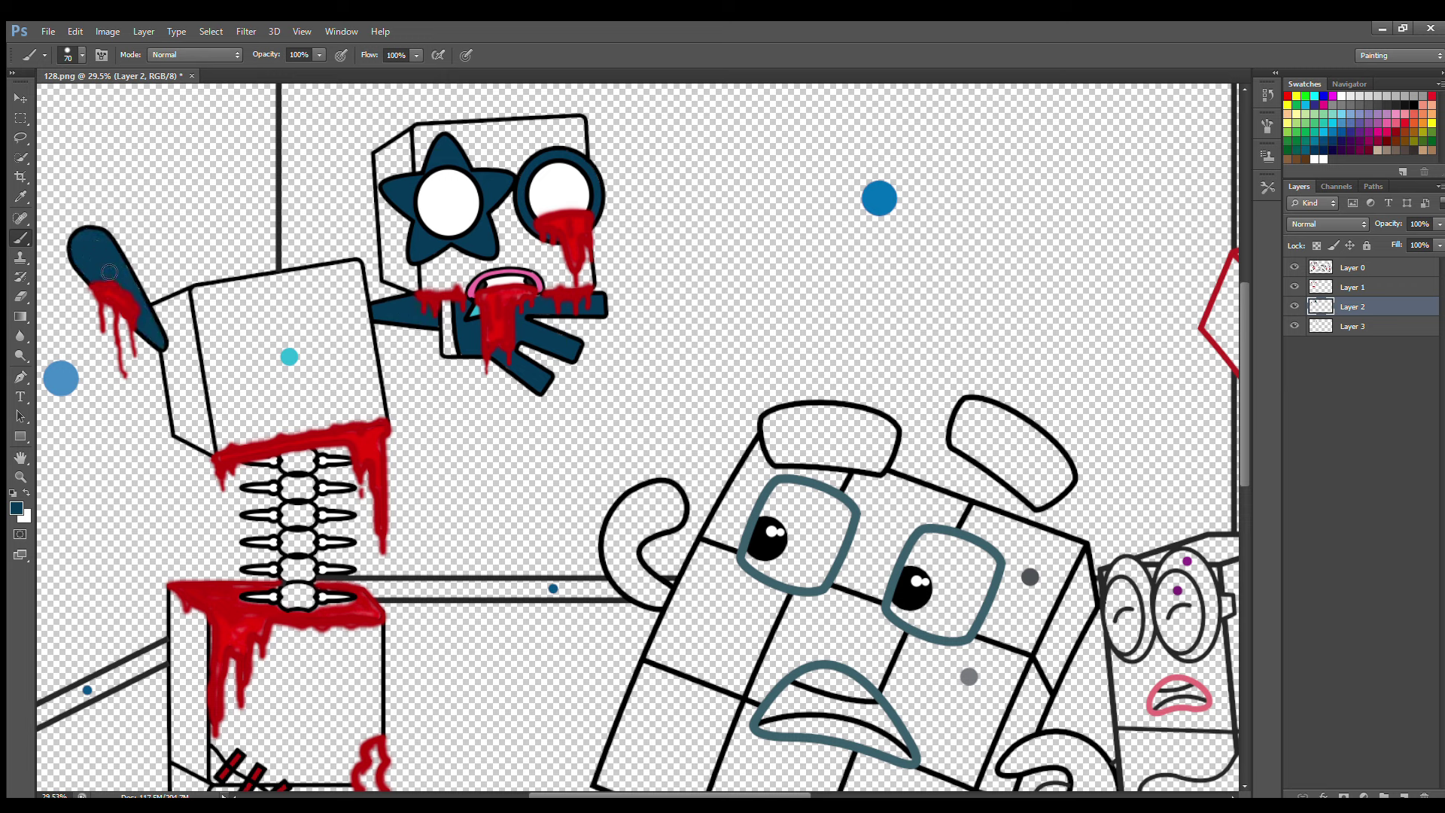
Fill the cuff at the wrist of the hand holding the head with a darker blue on Layer 3
left_click(1353, 326)
key("i")
key("b")
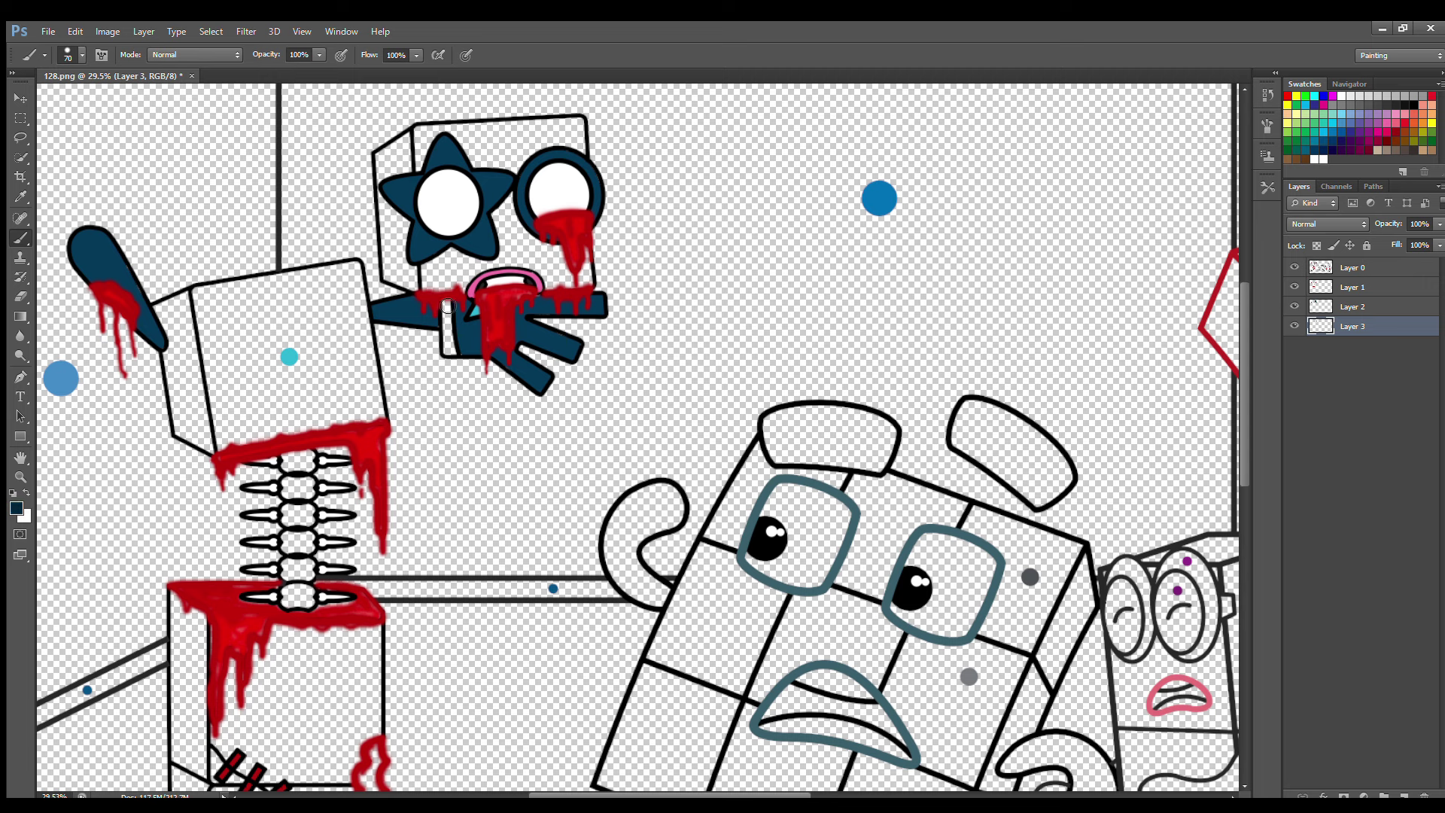
left_click_drag(448, 301, 450, 350)
Fill the side face of the severed head with a darker shade of the sampled turquoise
key("i")
left_click(289, 356)
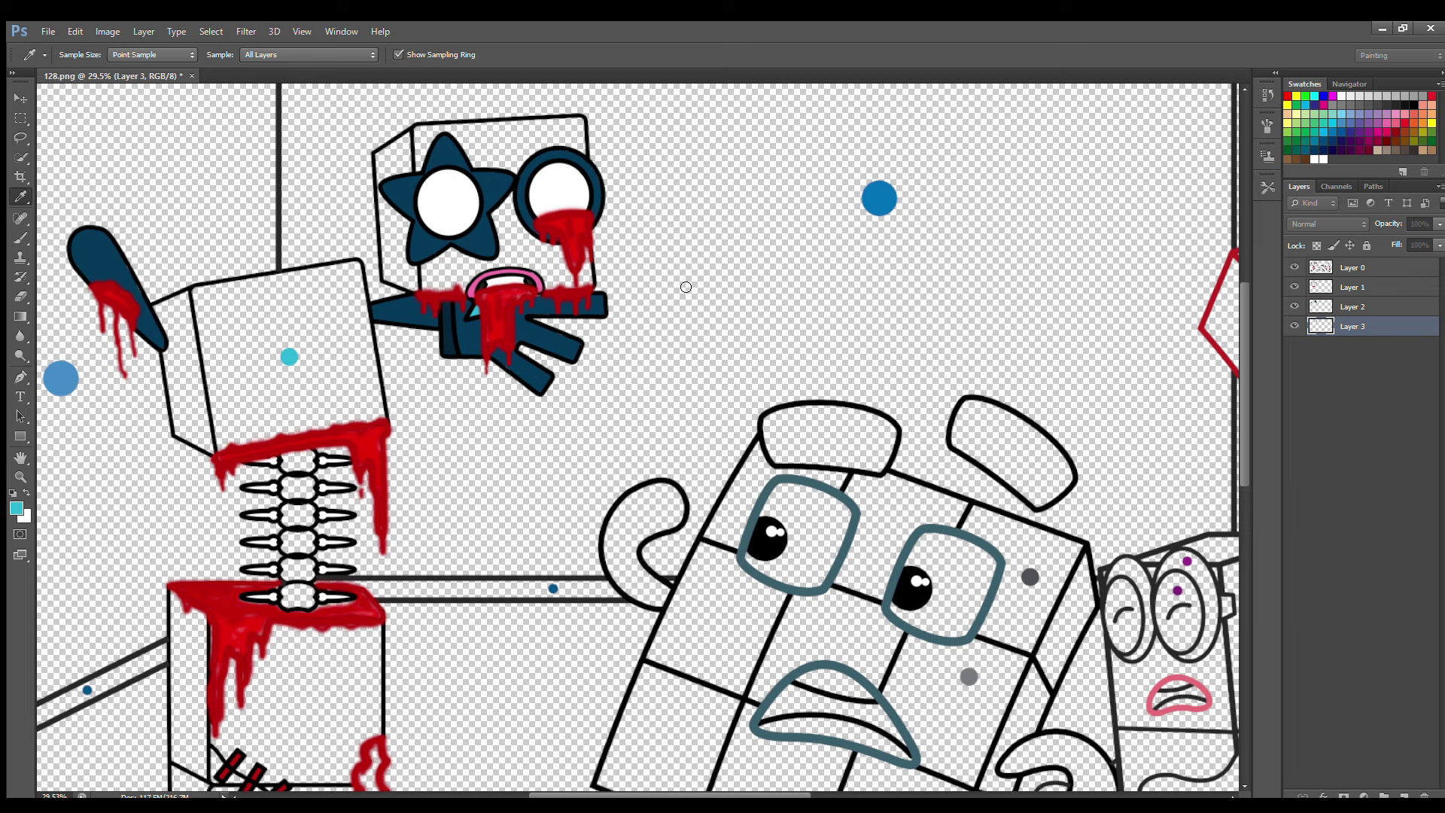
key("b")
mouse_move(382, 155)
left_mouse_down()
mouse_move(390, 270)
mouse_move(411, 287)
mouse_move(407, 141)
mouse_move(407, 179)
left_mouse_up()
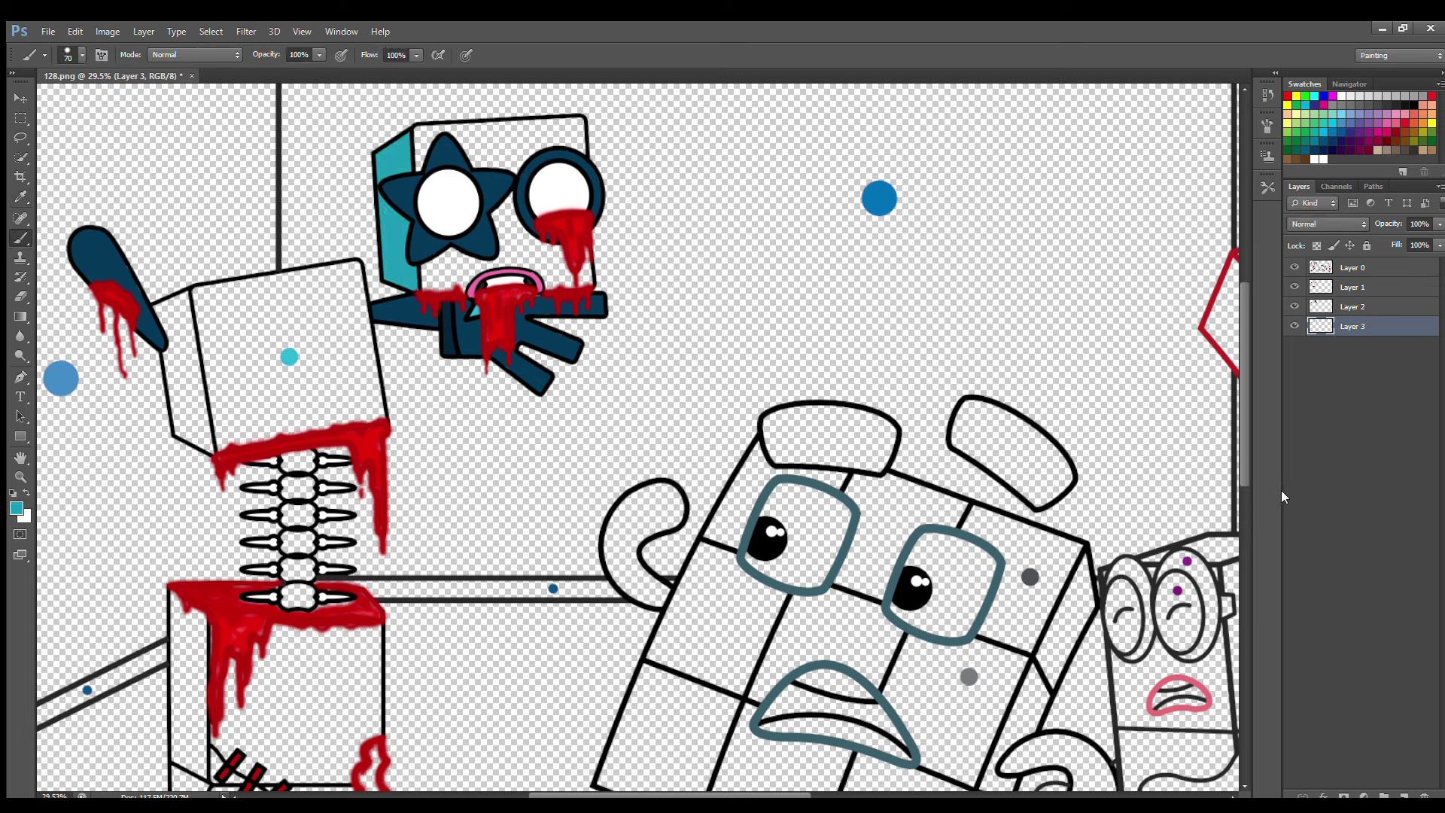
Add a new layer below Layer 3 and fill the front face of the head with turquoise around the eyes and mouth
left_click(1405, 796)
key("i")
key("b")
left_click_drag(421, 129, 422, 154)
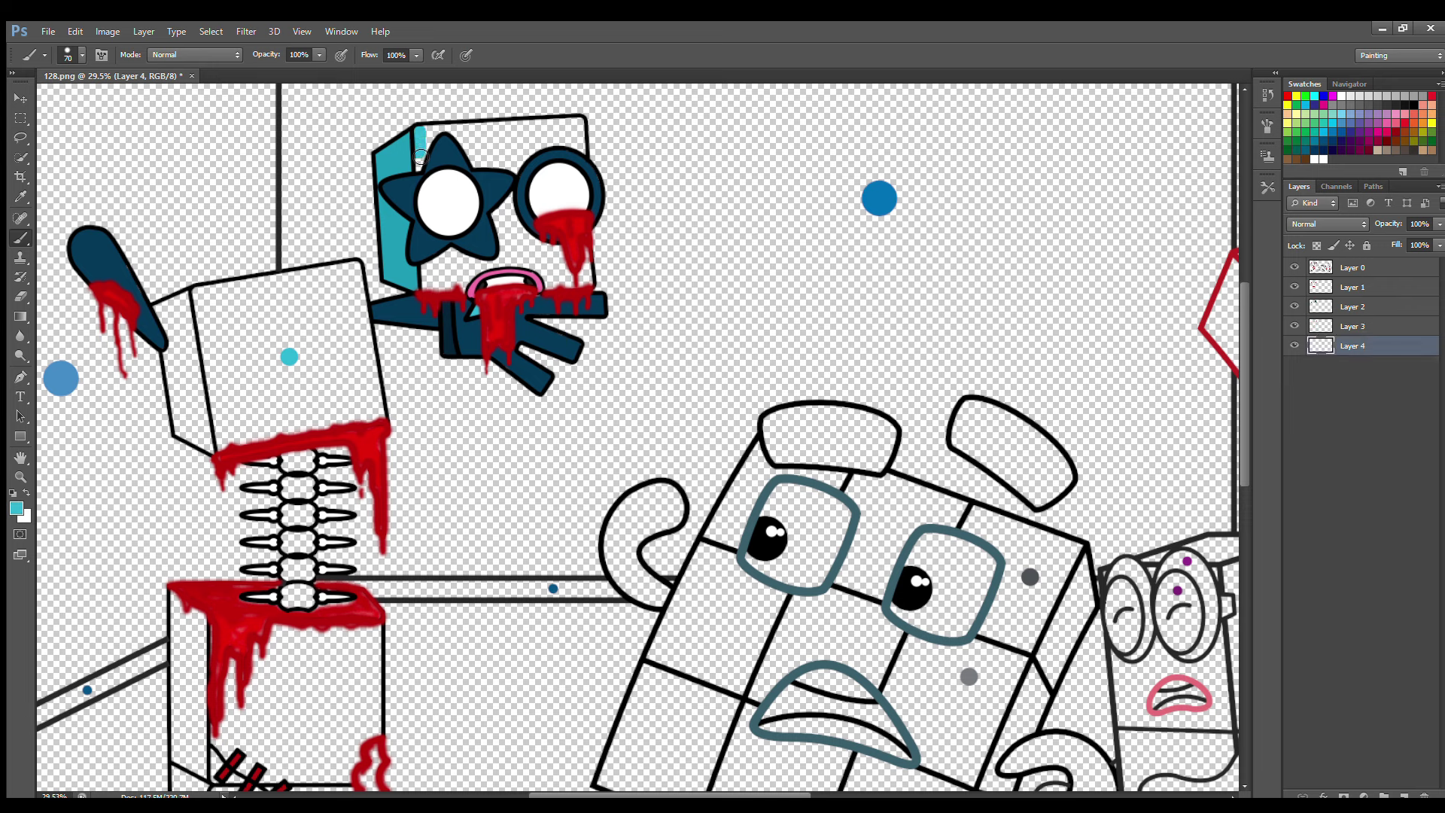
mouse_move(425, 258)
left_mouse_down()
mouse_move(463, 290)
mouse_move(588, 277)
left_mouse_up()
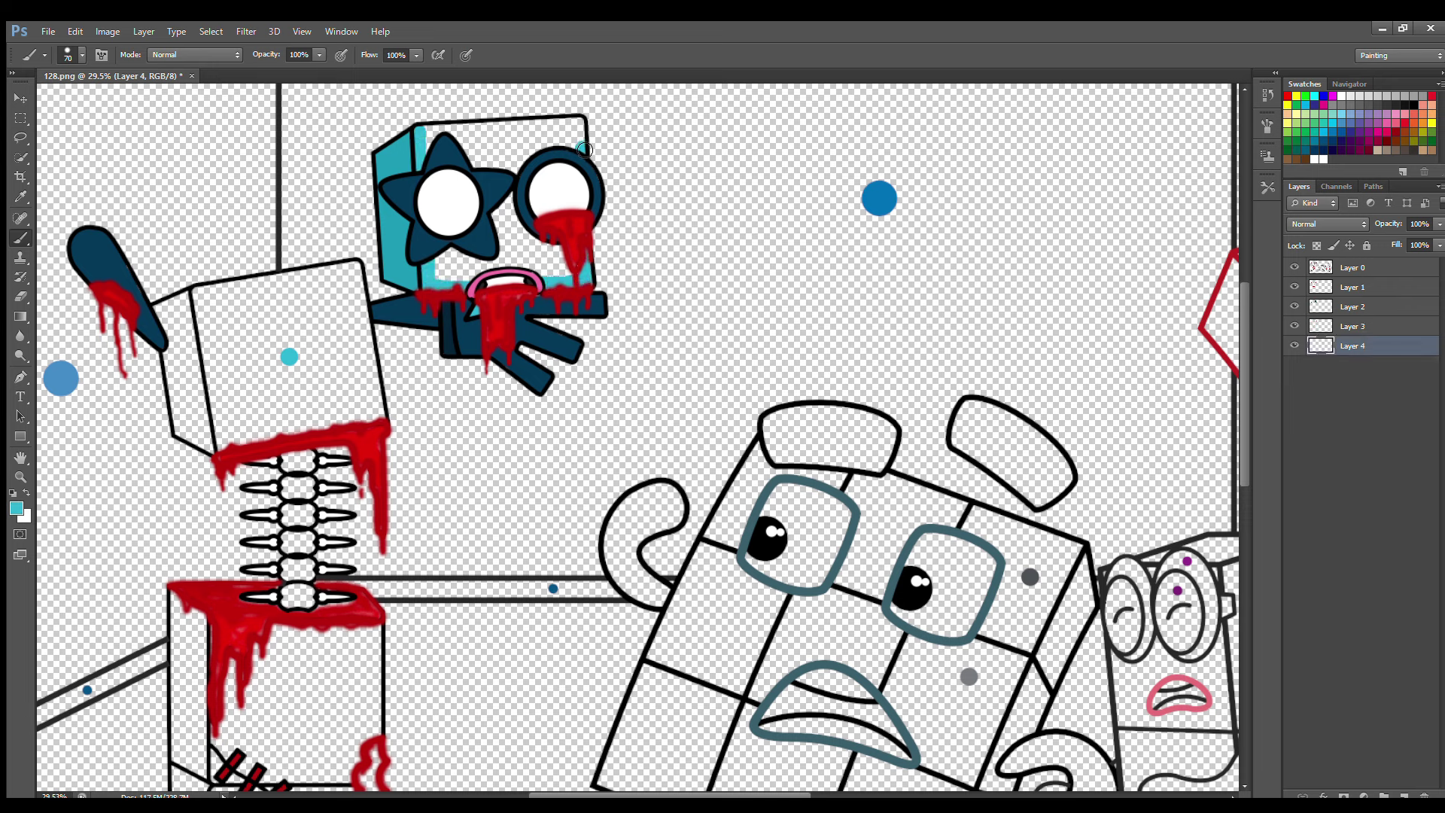
mouse_move(584, 149)
left_mouse_down()
mouse_move(544, 125)
mouse_move(425, 142)
mouse_move(562, 140)
mouse_move(548, 164)
mouse_move(478, 196)
mouse_move(447, 274)
mouse_move(557, 277)
mouse_move(554, 255)
mouse_move(468, 255)
mouse_move(518, 271)
left_mouse_up()
key("bracketright")
key("bracketright")
key("bracketright")
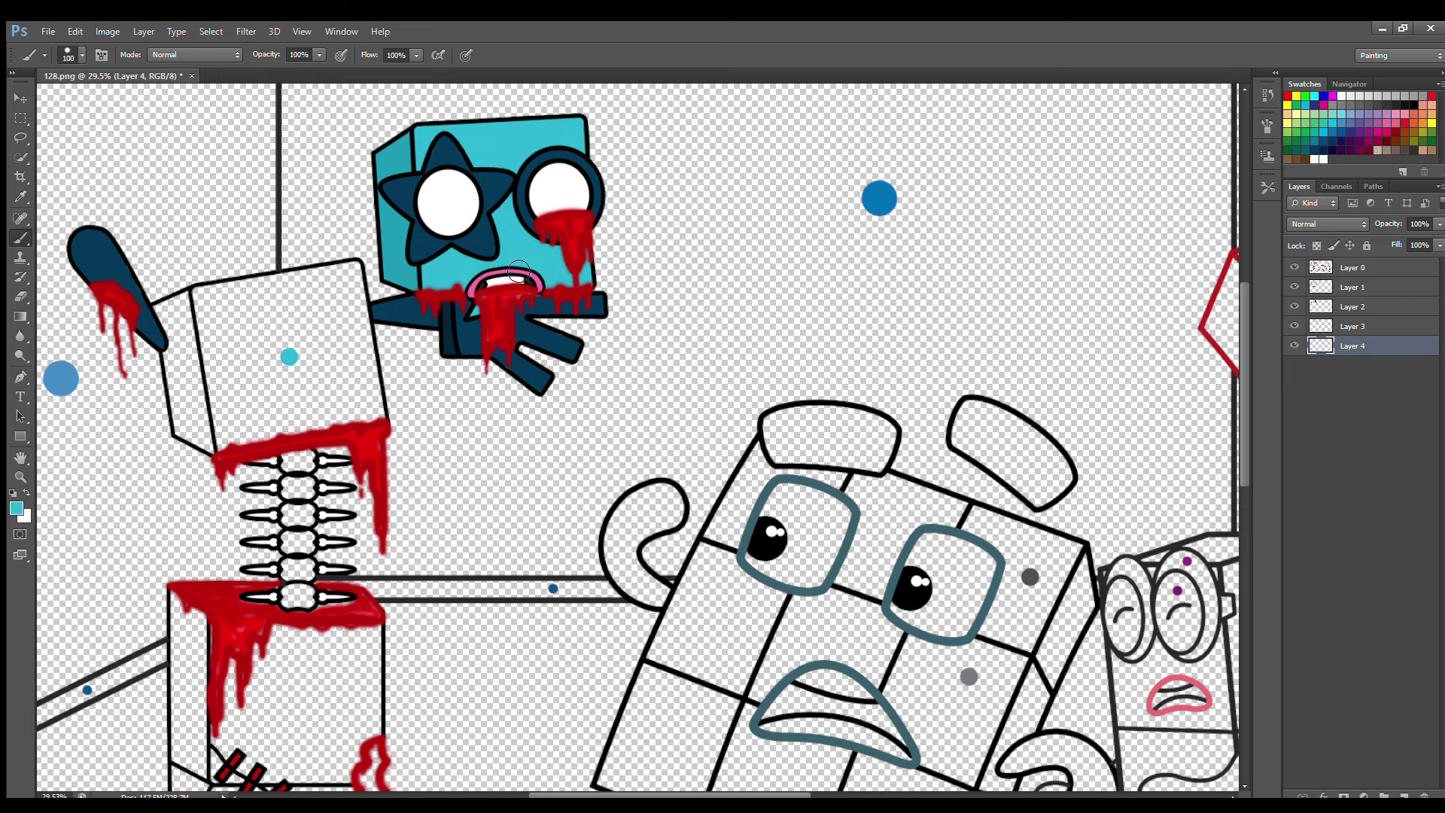
Paint the exposed spine bones white on Layer 2
left_click(1355, 307)
left_click(299, 453, "alt")
mouse_move(296, 461)
left_mouse_down()
mouse_move(294, 494)
mouse_move(311, 497)
mouse_move(294, 538)
mouse_move(310, 549)
mouse_move(300, 593)
left_mouse_up()
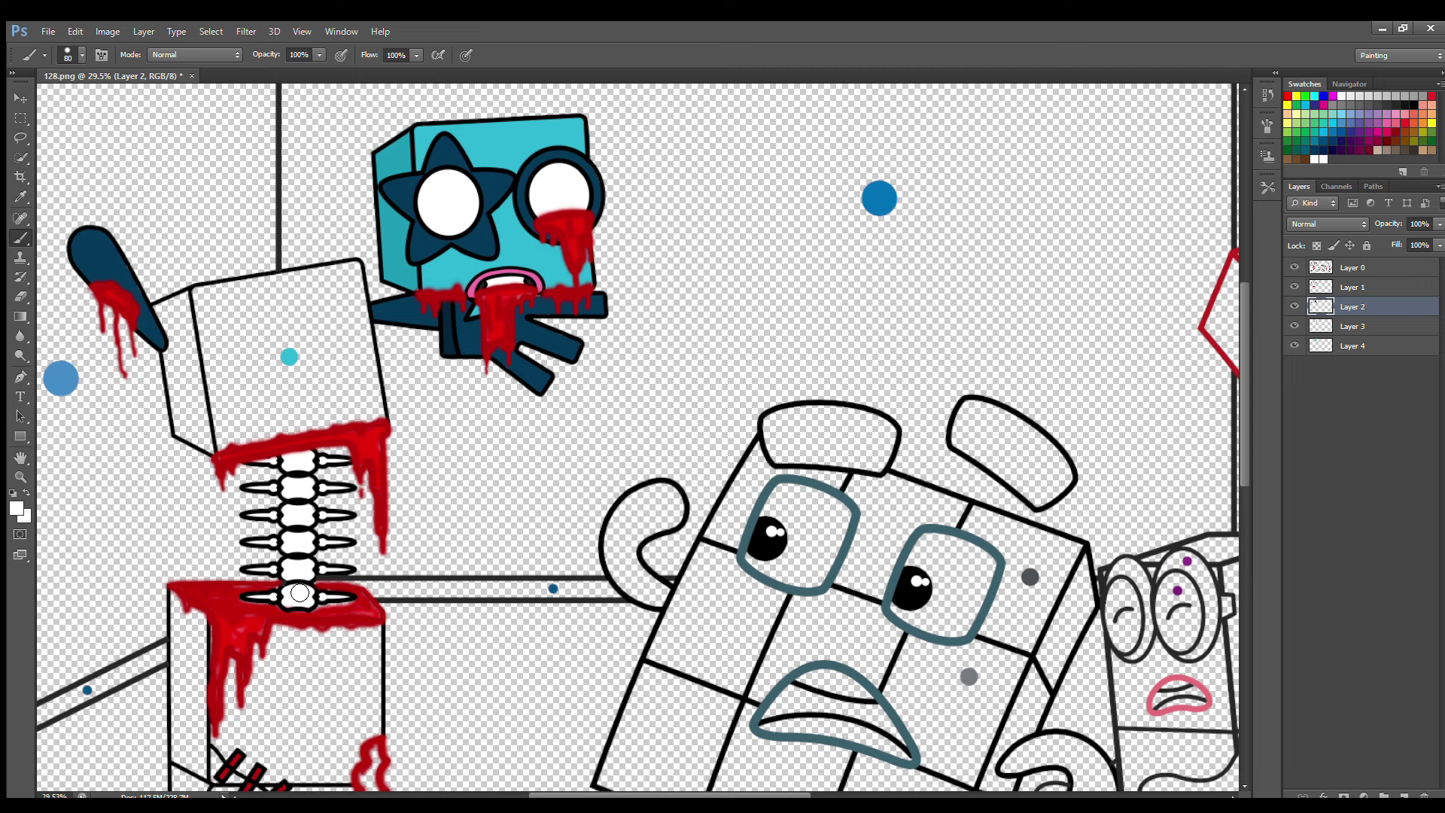
Fill the front of the upper torso block with the sampled turquoise on Layer 3, using a larger brush
left_click(1355, 326)
left_click(289, 357, "alt")
mouse_move(200, 292)
left_mouse_down()
mouse_move(214, 370)
mouse_move(294, 438)
mouse_move(379, 397)
mouse_move(349, 268)
mouse_move(205, 294)
left_mouse_up()
key("bracketright")
key("bracketright")
key("bracketright")
mouse_move(357, 298)
left_mouse_down()
mouse_move(263, 309)
mouse_move(299, 319)
mouse_move(262, 338)
mouse_move(285, 351)
mouse_move(267, 396)
mouse_move(361, 399)
left_mouse_up()
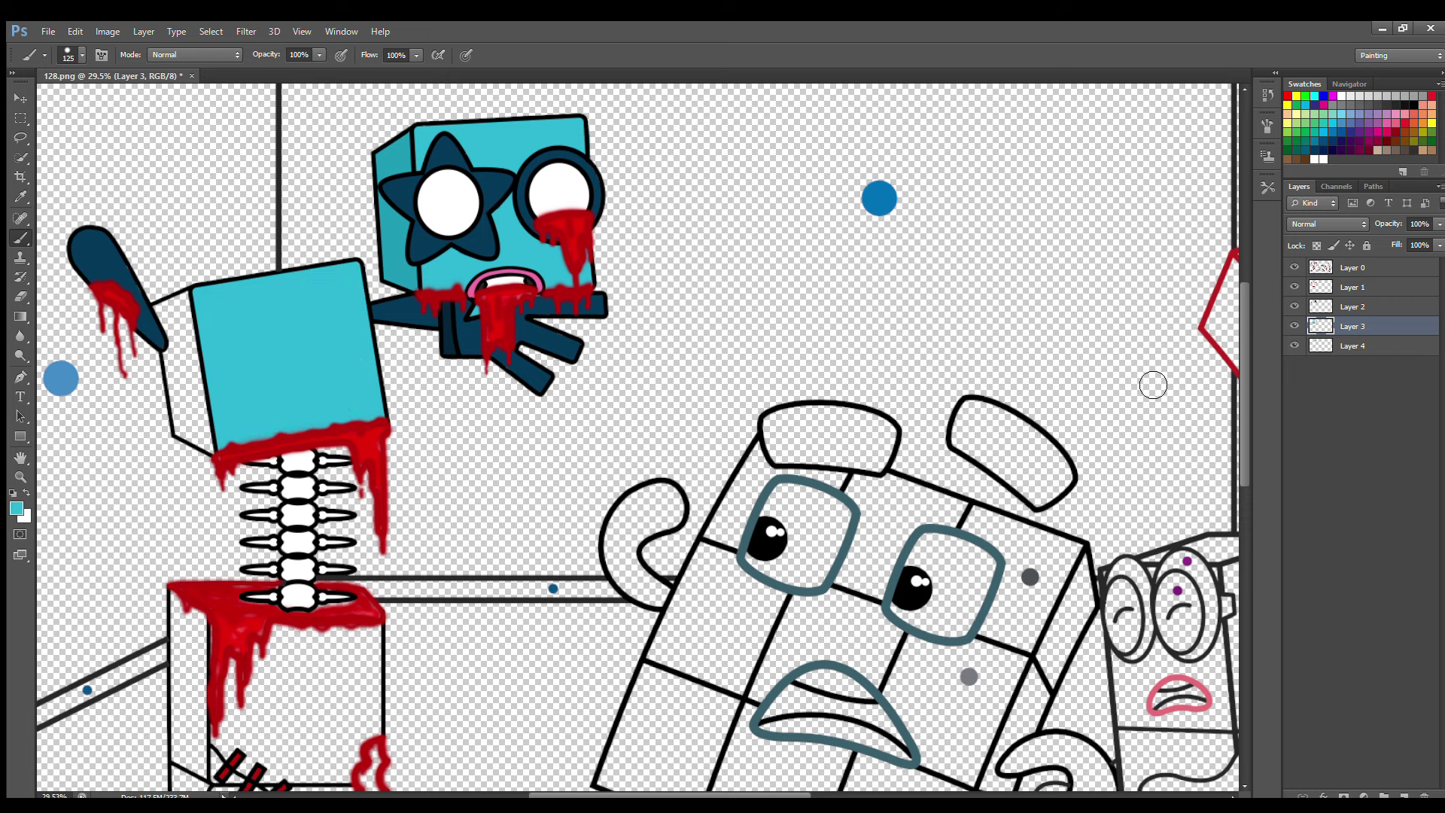
Fill the side face of the upper torso block with darker turquoise on Layer 4
left_click(1353, 346)
key("i")
key("b")
mouse_move(189, 297)
left_mouse_down()
mouse_move(179, 384)
mouse_move(218, 452)
mouse_move(206, 349)
left_mouse_up()
Fill the wound on the edge of the stitched lower body with the sampled blood red
scroll(703, 326, "down", 5)
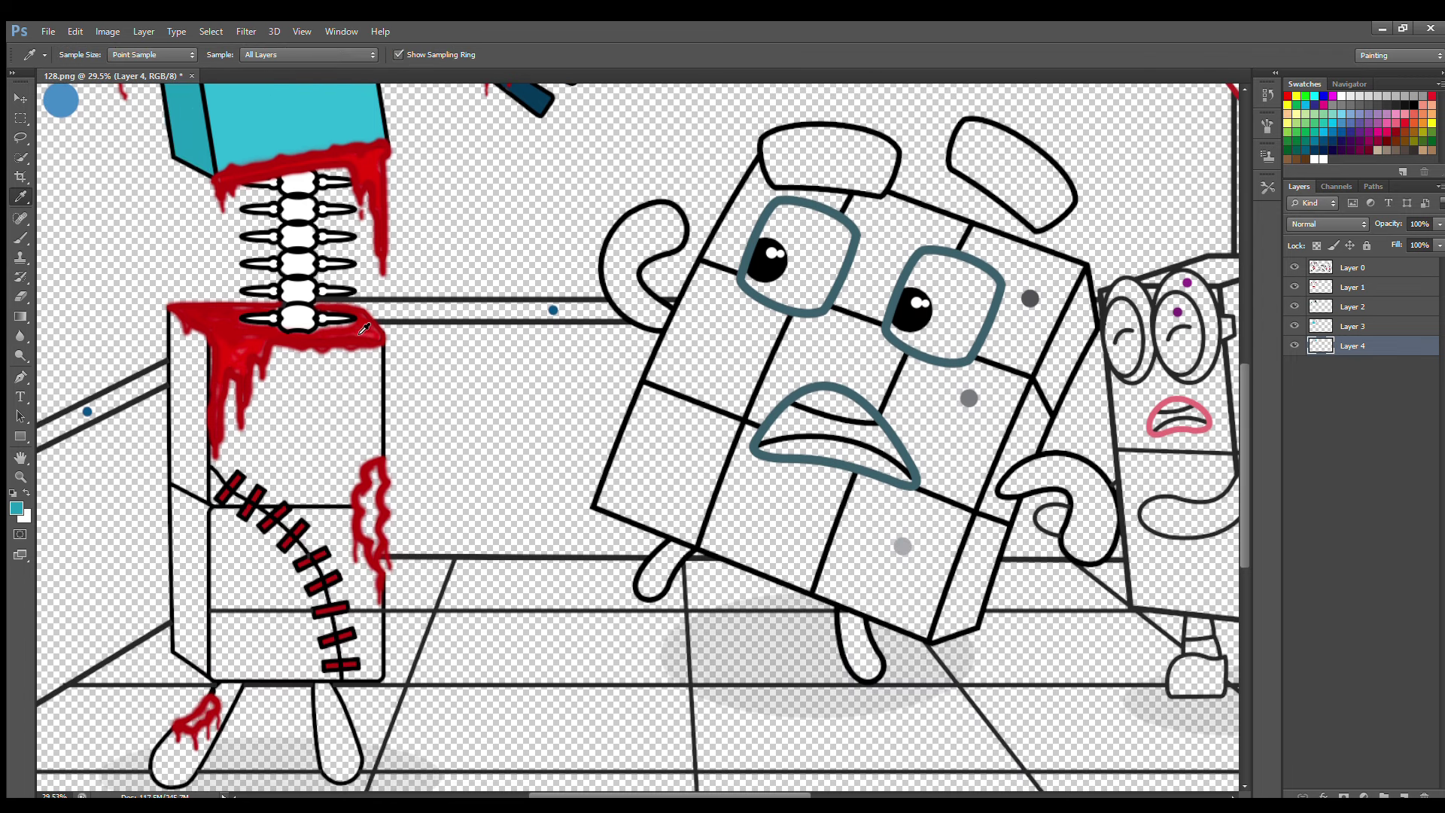
left_click(365, 328, "alt")
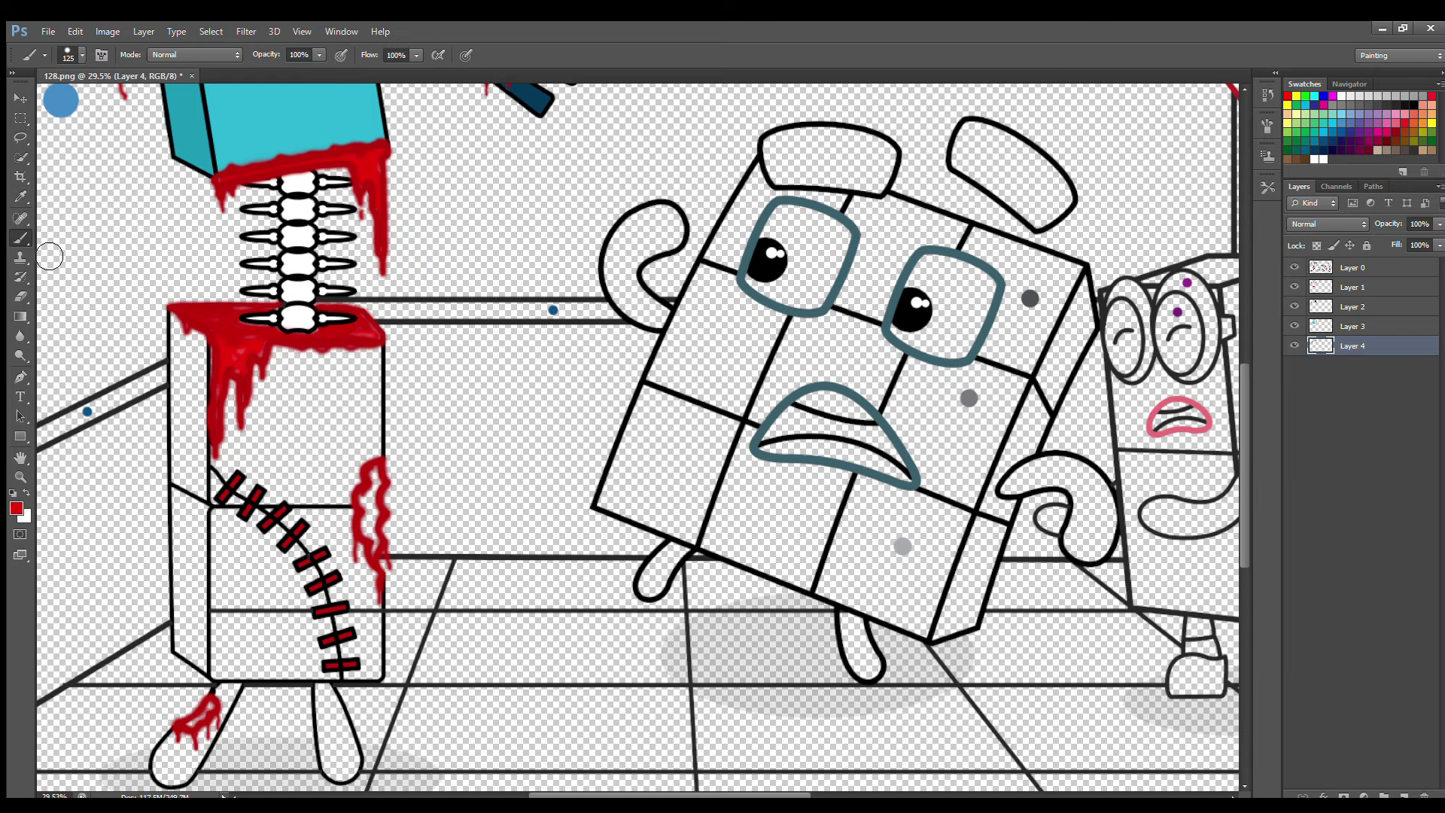
left_click_drag(379, 478, 379, 527)
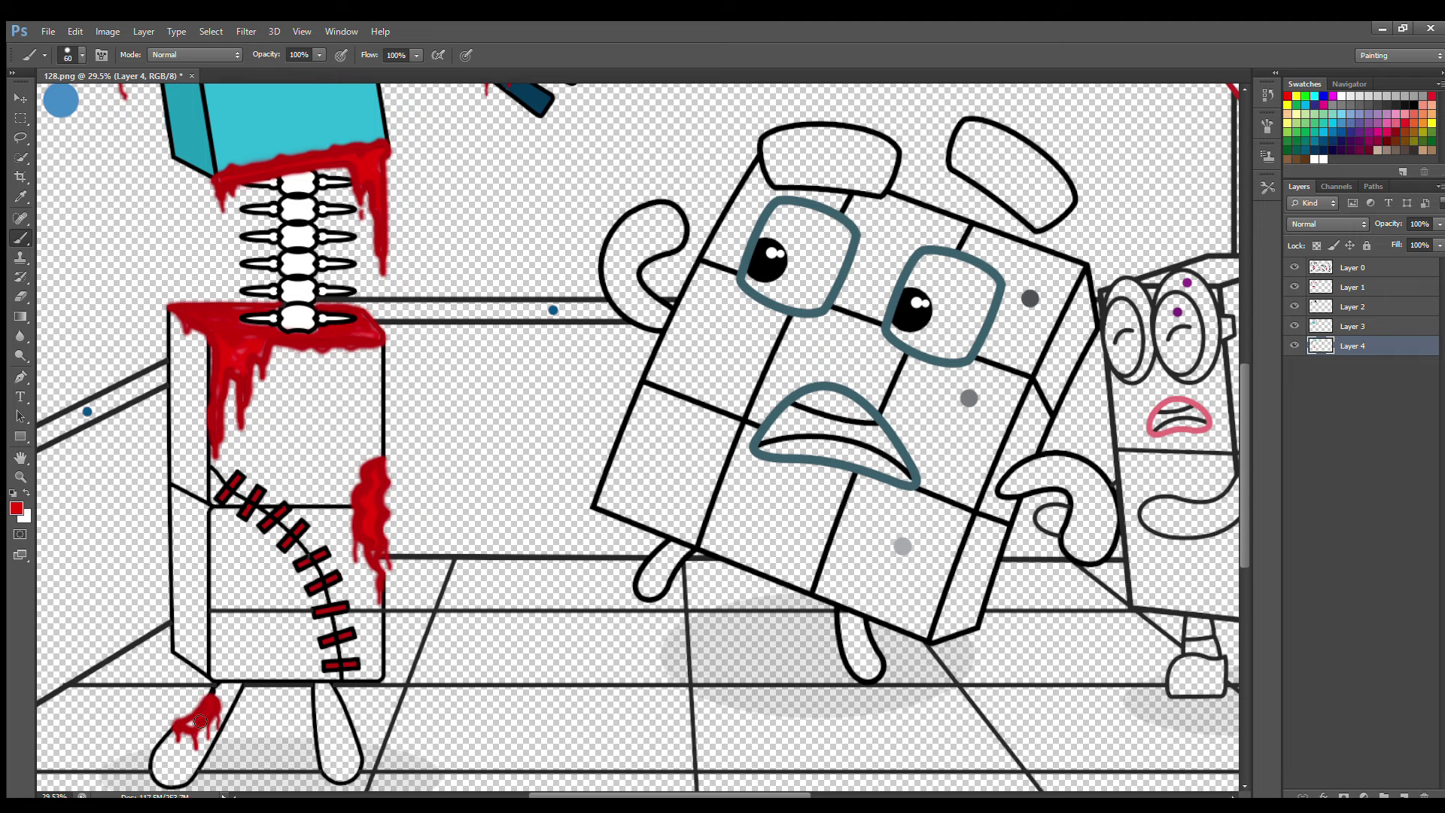
Fill both legs of the stitched character with the dark blue sampled from the hand, on Layer 3
left_click(1355, 306)
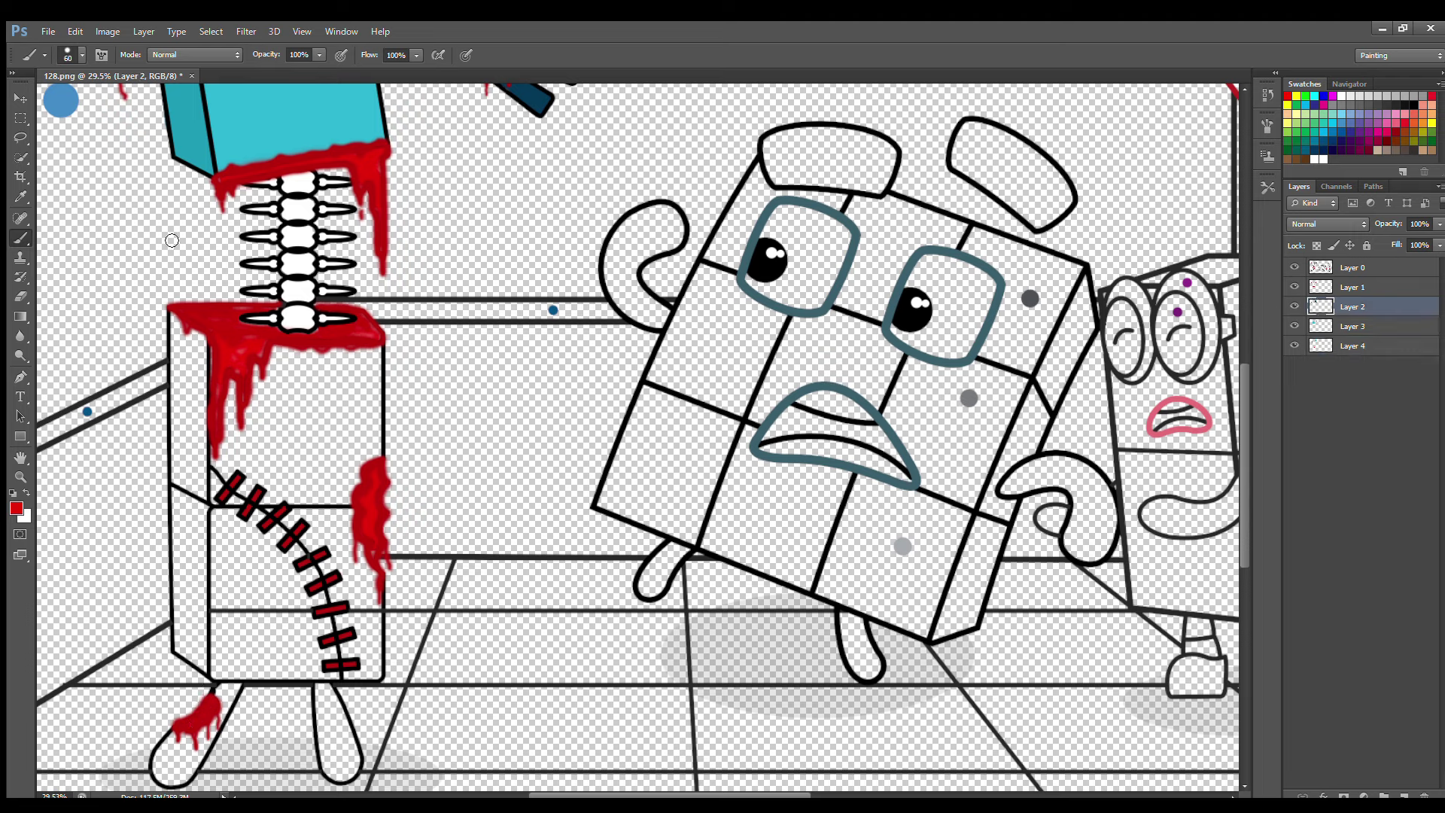
left_click(532, 110, "alt")
key("alt+bracketleft")
mouse_move(222, 689)
left_mouse_down()
mouse_move(195, 756)
mouse_move(164, 783)
left_mouse_up()
key("i")
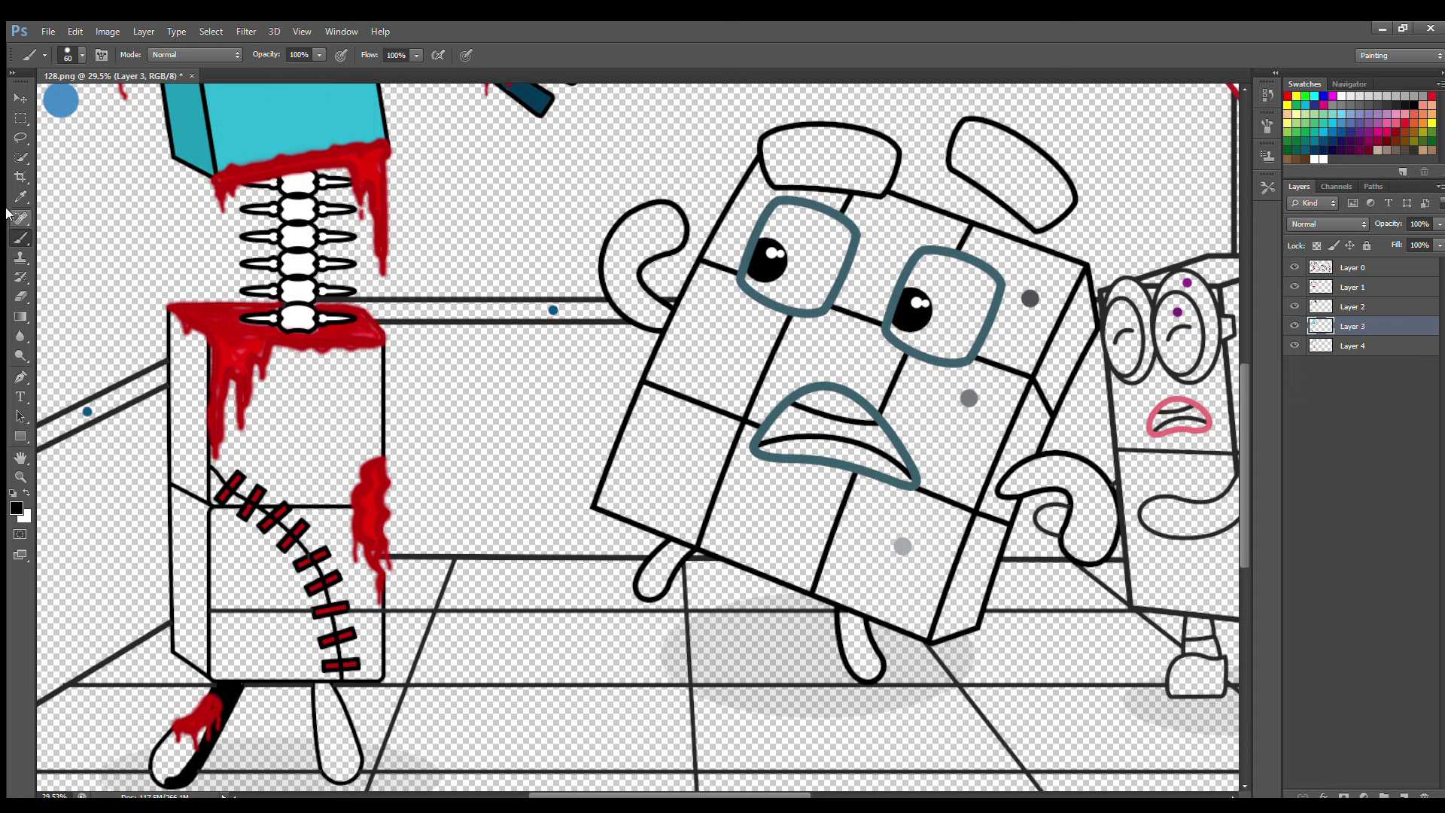
left_click(536, 102)
key("b")
mouse_move(225, 686)
left_mouse_down()
mouse_move(211, 734)
mouse_move(162, 783)
mouse_move(187, 738)
mouse_move(183, 763)
left_mouse_up()
mouse_move(323, 691)
left_mouse_down()
mouse_move(336, 776)
mouse_move(357, 763)
mouse_move(351, 775)
mouse_move(333, 697)
mouse_move(334, 738)
left_mouse_up()
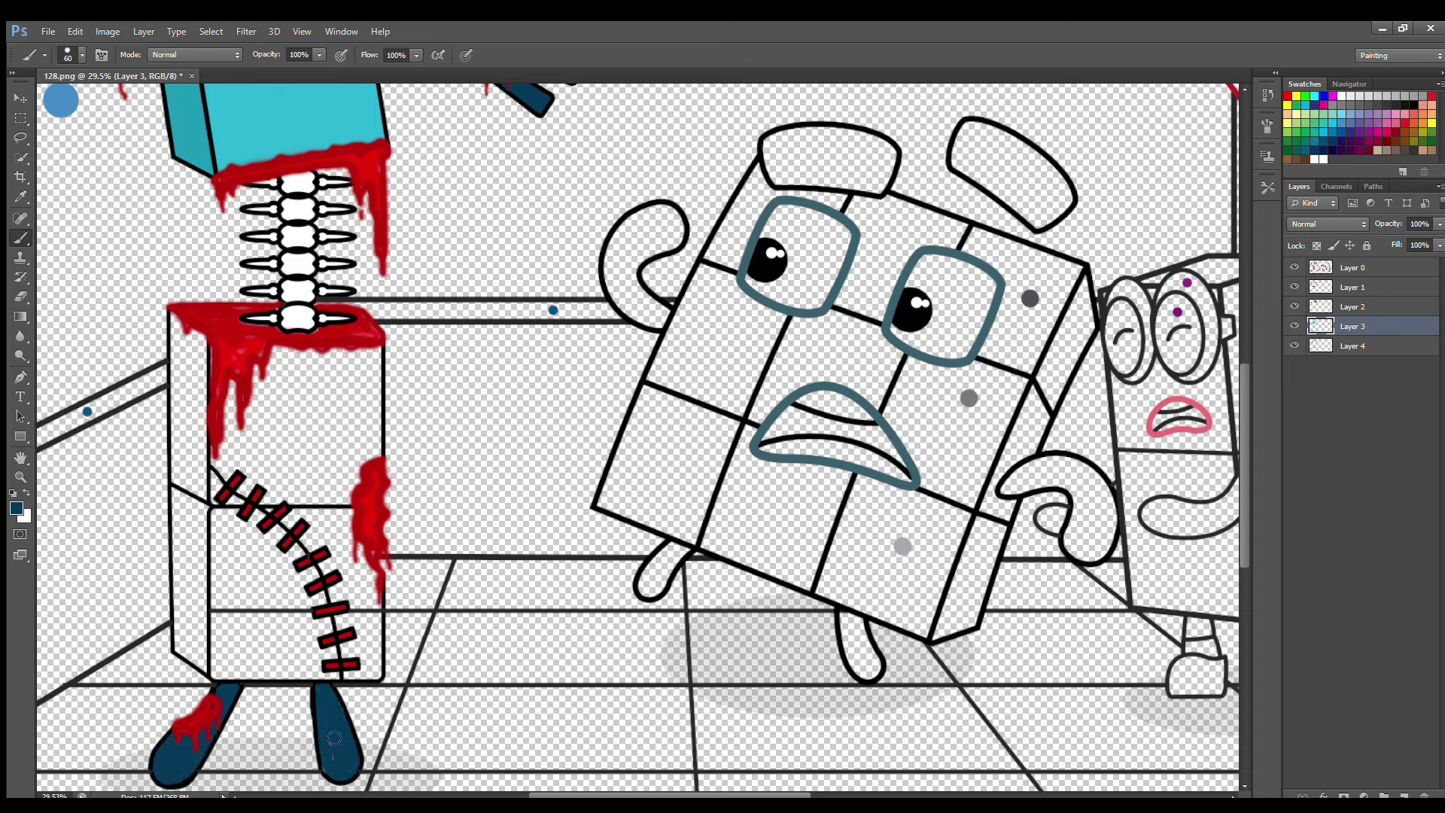
Fill the front face of the stitched lower body with the turquoise sampled from the upper torso
left_click(293, 113, "alt")
mouse_move(231, 372)
left_mouse_down()
mouse_move(231, 673)
mouse_move(378, 669)
mouse_move(372, 513)
left_mouse_up()
key("ctrl+z")
mouse_move(371, 674)
left_mouse_down()
mouse_move(360, 549)
mouse_move(378, 360)
mouse_move(291, 377)
mouse_move(255, 416)
mouse_move(360, 424)
mouse_move(332, 436)
mouse_move(357, 624)
mouse_move(251, 632)
mouse_move(231, 678)
mouse_move(337, 628)
mouse_move(249, 521)
mouse_move(338, 625)
mouse_move(269, 552)
left_mouse_up()
Add a new layer below Layer 4 and fill the side face of the lower body with darker turquoise
key("alt+bracketleft")
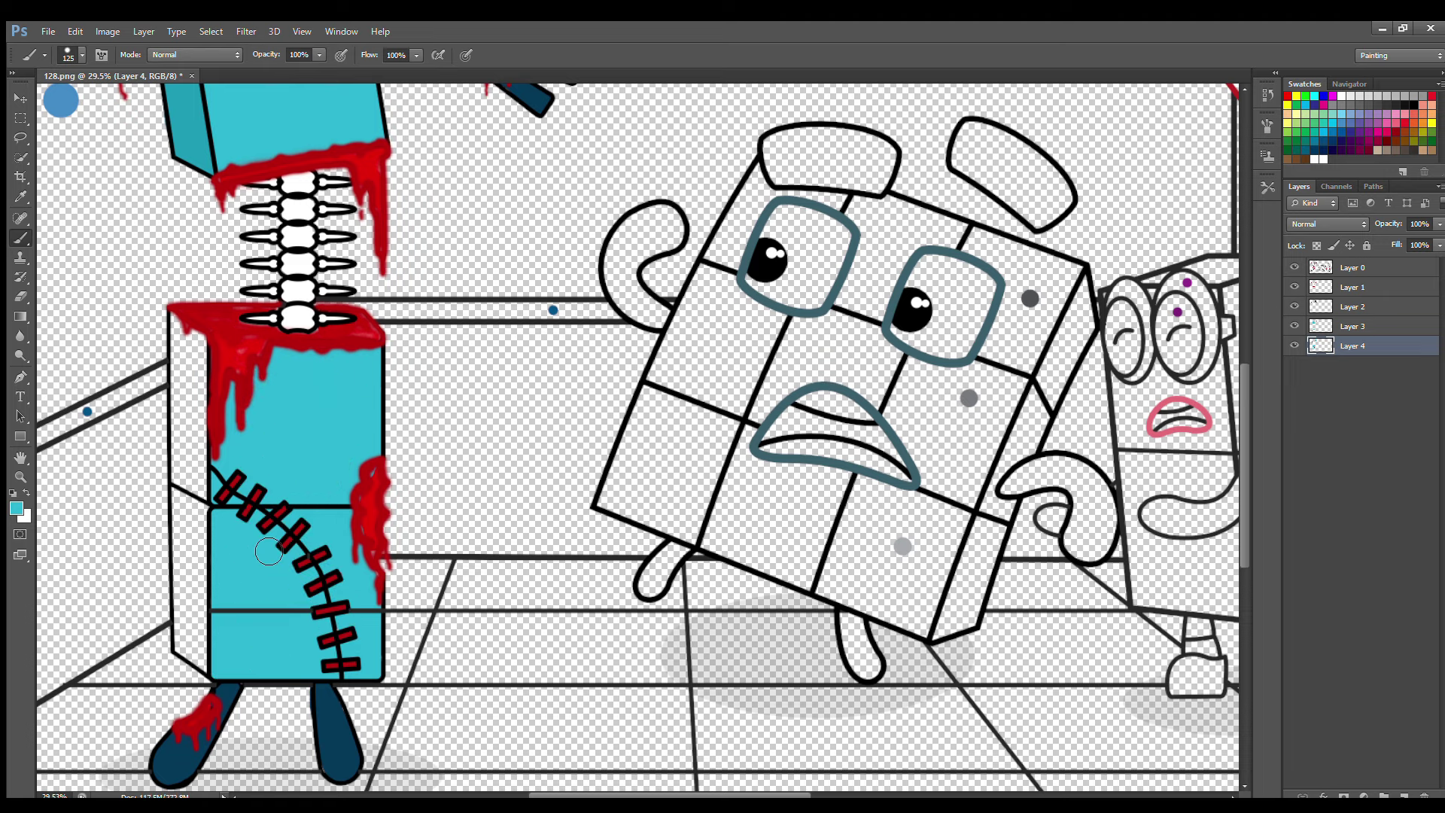
left_click(1404, 796)
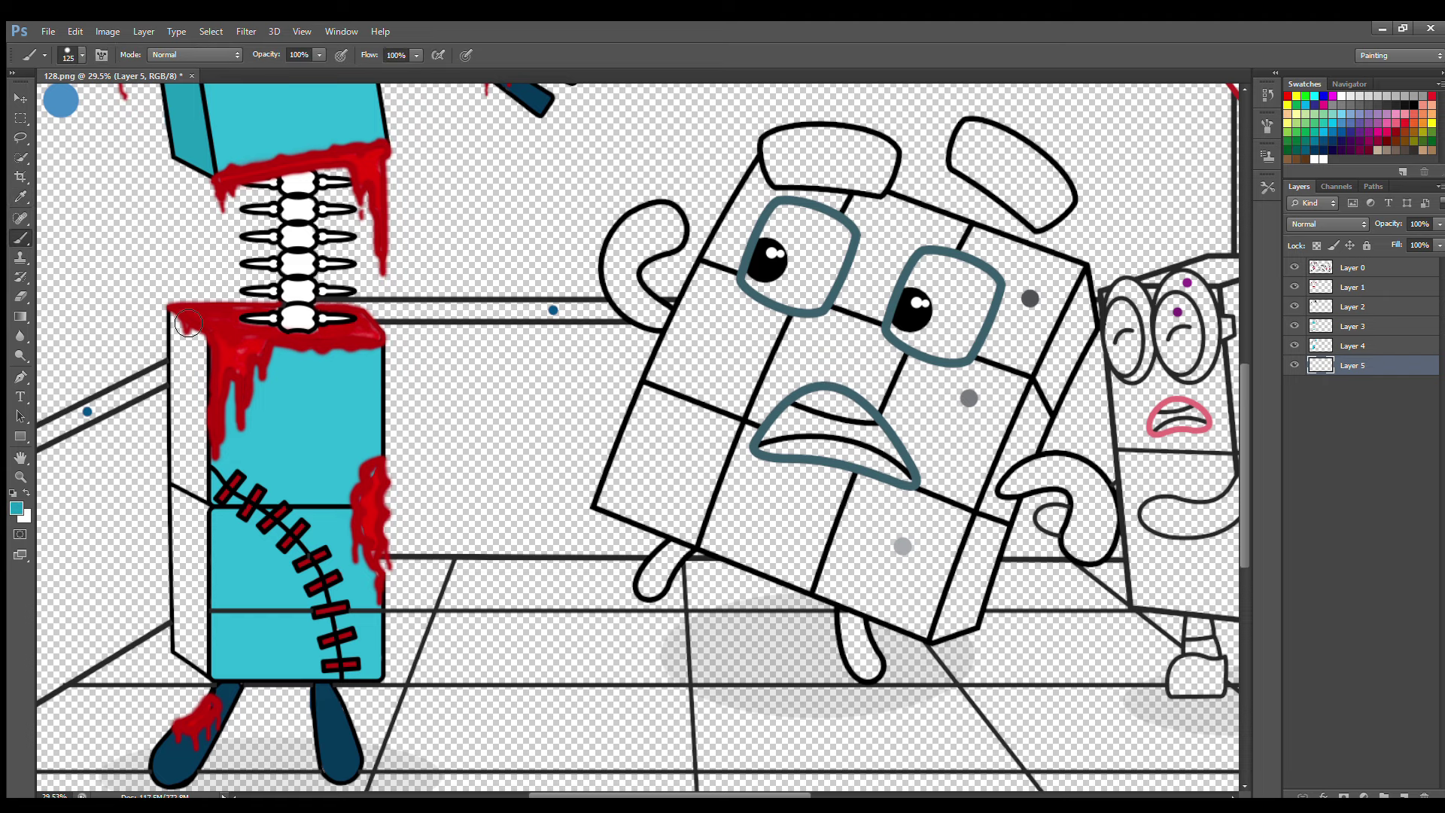
mouse_move(184, 323)
left_mouse_down()
mouse_move(191, 652)
mouse_move(211, 664)
mouse_move(203, 345)
left_mouse_up()
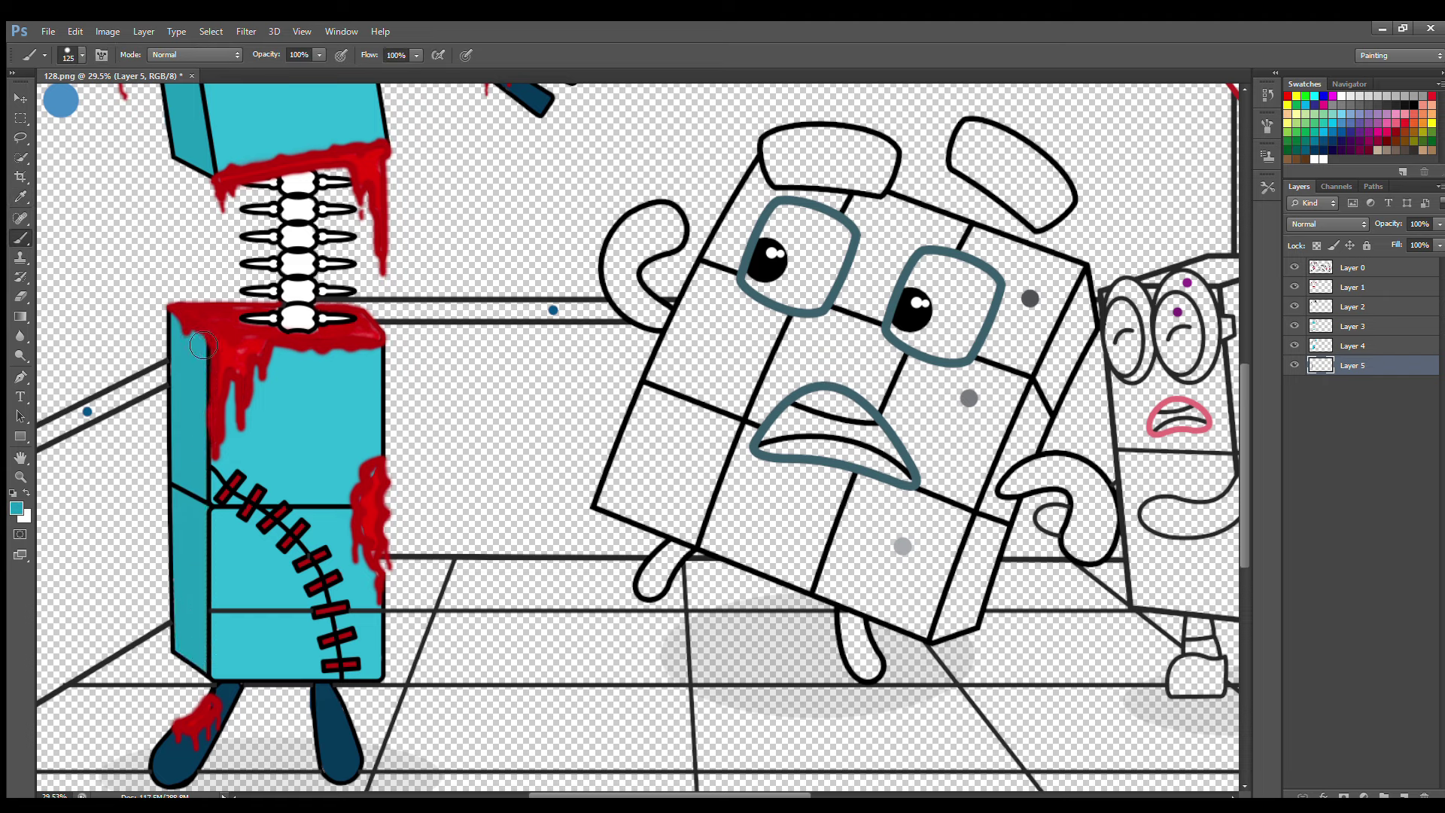
Fill both eyebrows of the tilted block character with the grey-teal sampled from its glasses, on Layer 1
scroll(800, 785, "down", 3)
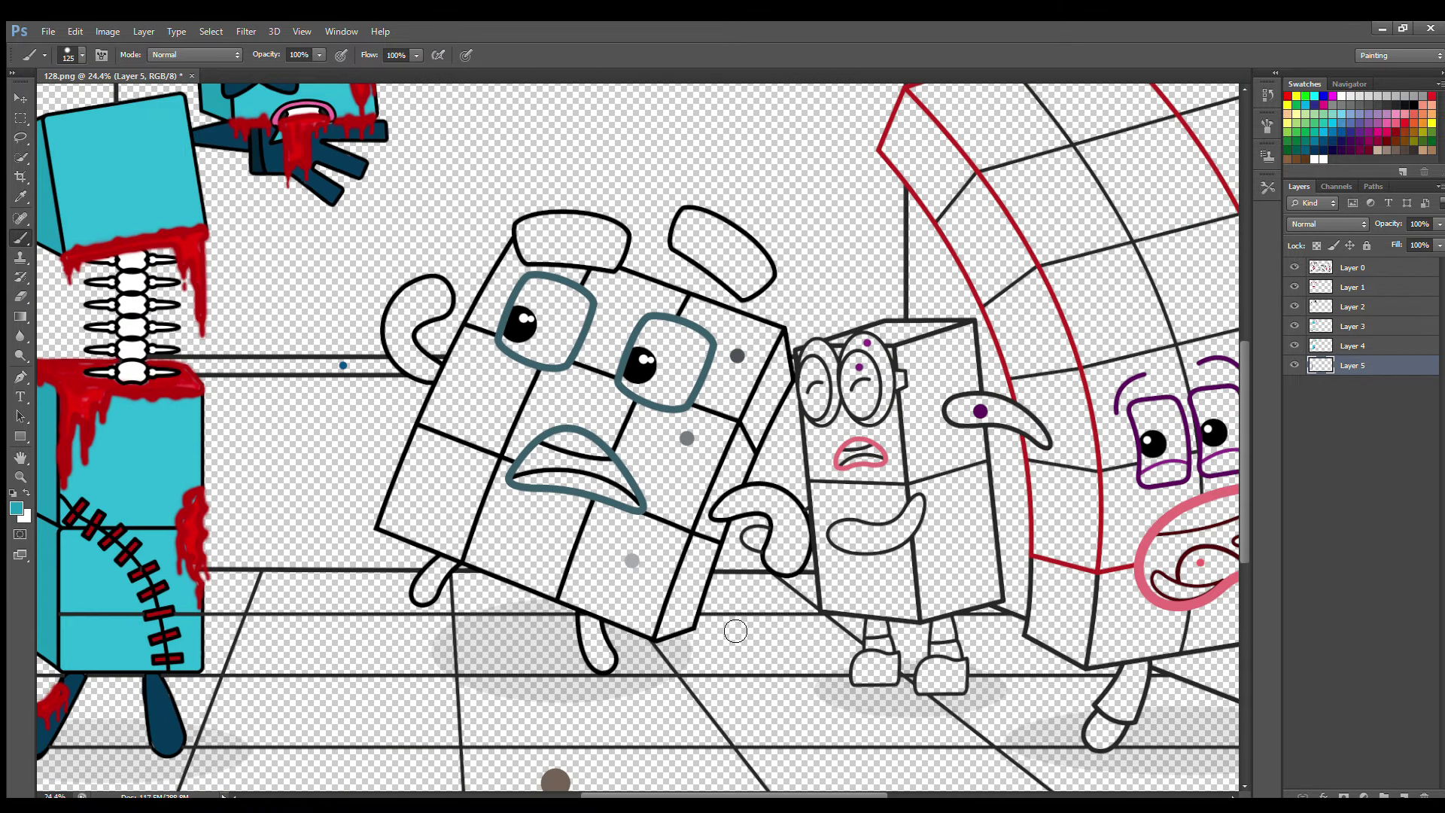
scroll(1243, 539, "up", 2)
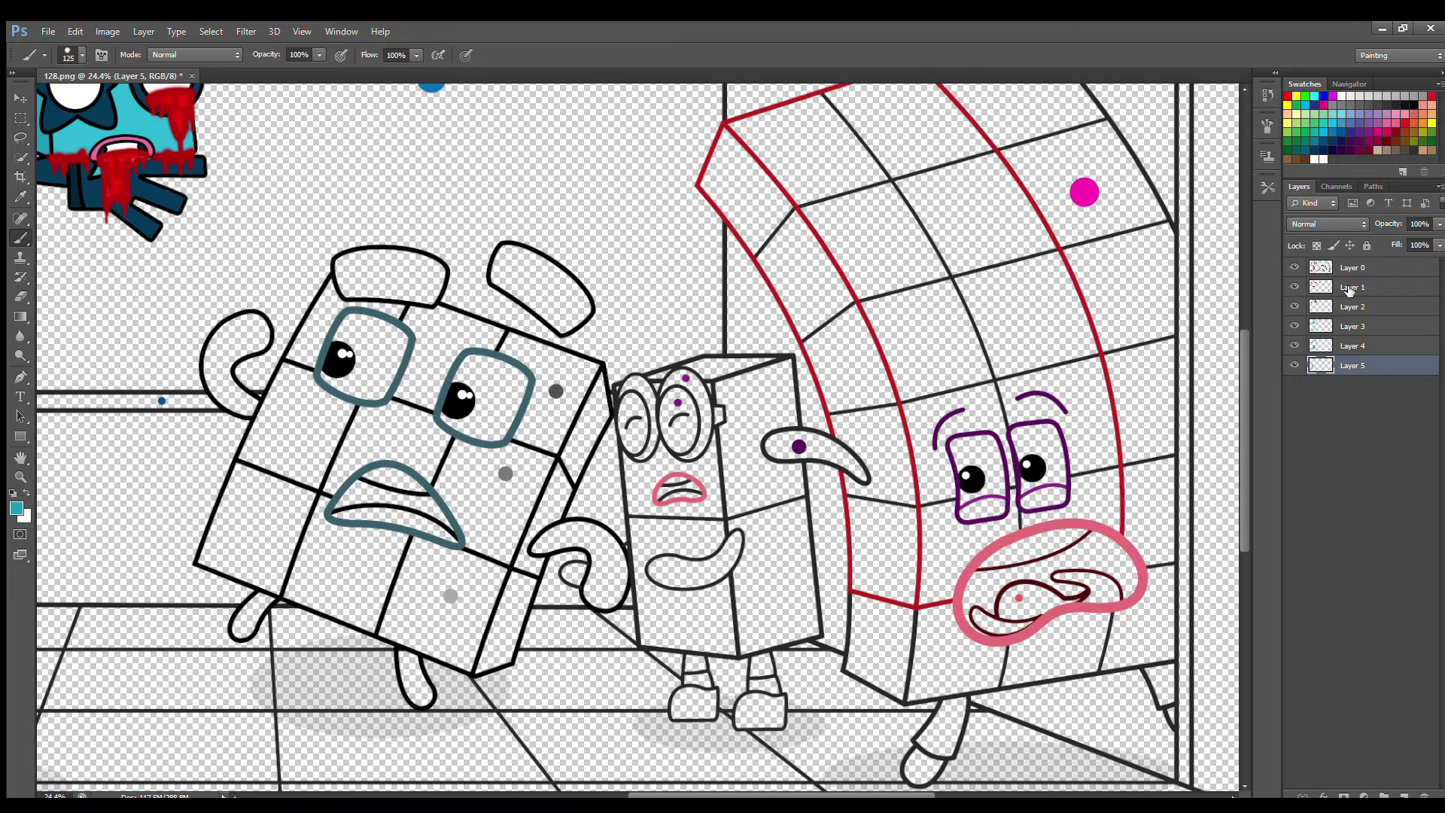
left_click(1350, 289)
left_click(348, 309, "alt")
key("[")
key("[")
mouse_move(341, 263)
left_mouse_down()
mouse_move(353, 295)
mouse_move(431, 301)
mouse_move(441, 279)
mouse_move(397, 260)
mouse_move(353, 262)
mouse_move(416, 287)
mouse_move(354, 282)
left_mouse_up()
mouse_move(506, 249)
left_mouse_down()
mouse_move(503, 294)
mouse_move(561, 331)
mouse_move(586, 309)
mouse_move(516, 252)
mouse_move(561, 305)
mouse_move(531, 290)
left_mouse_up()
Fill both arms of the tilted block character with grey-teal
mouse_move(541, 549)
left_mouse_down()
mouse_move(613, 550)
mouse_move(622, 590)
mouse_move(594, 593)
mouse_move(594, 545)
mouse_move(552, 550)
left_mouse_up()
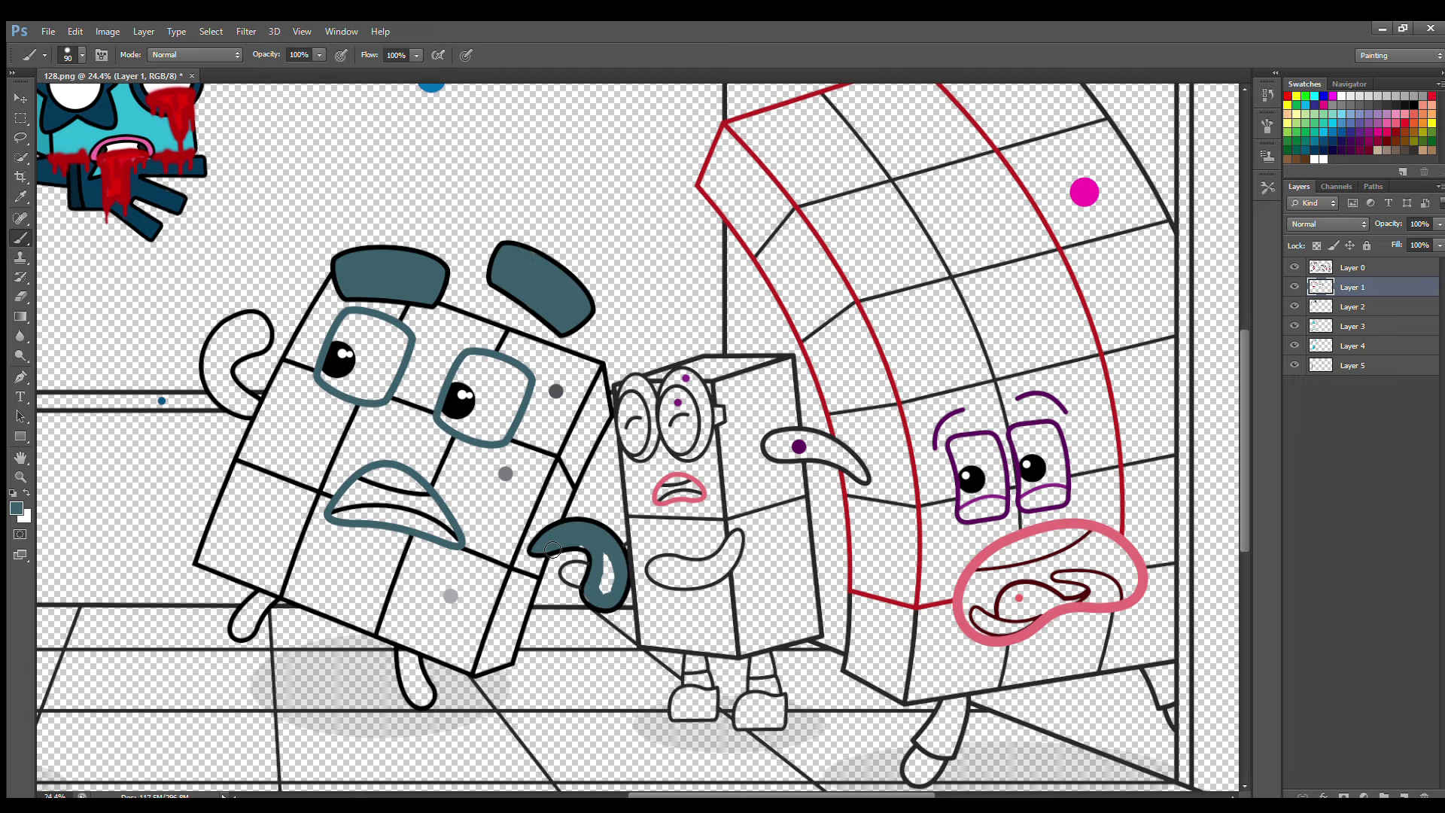
mouse_move(254, 407)
left_mouse_down()
mouse_move(211, 366)
mouse_move(225, 333)
mouse_move(260, 323)
mouse_move(263, 347)
mouse_move(234, 358)
mouse_move(251, 410)
mouse_move(236, 406)
mouse_move(230, 347)
left_mouse_up()
key("e")
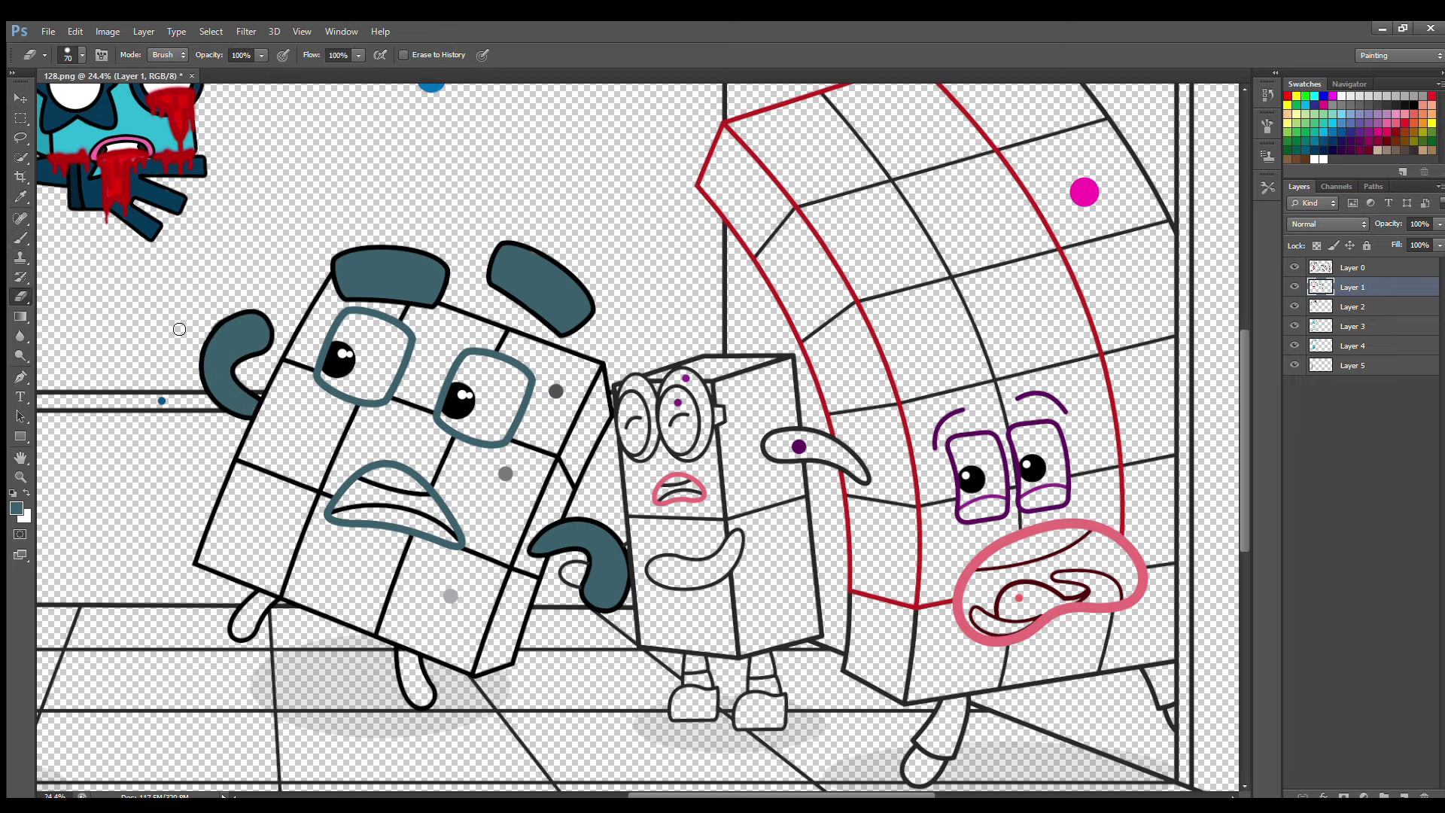
Fill both legs of the tilted block character with the same grey-teal
key("b")
mouse_move(262, 602)
left_mouse_down()
mouse_move(245, 635)
mouse_move(270, 602)
left_mouse_up()
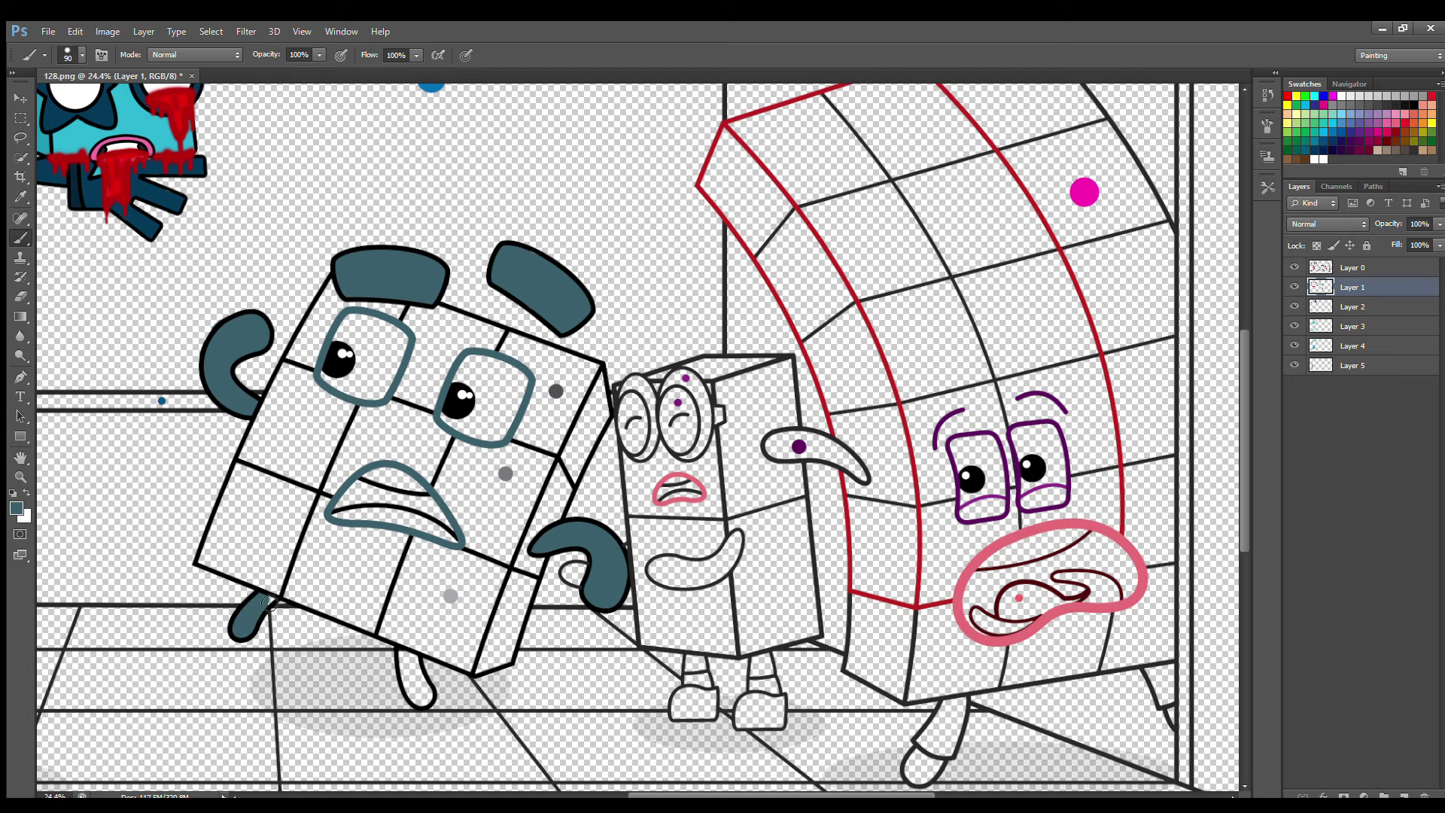
mouse_move(408, 660)
left_mouse_down()
mouse_move(426, 700)
mouse_move(413, 664)
left_mouse_up()
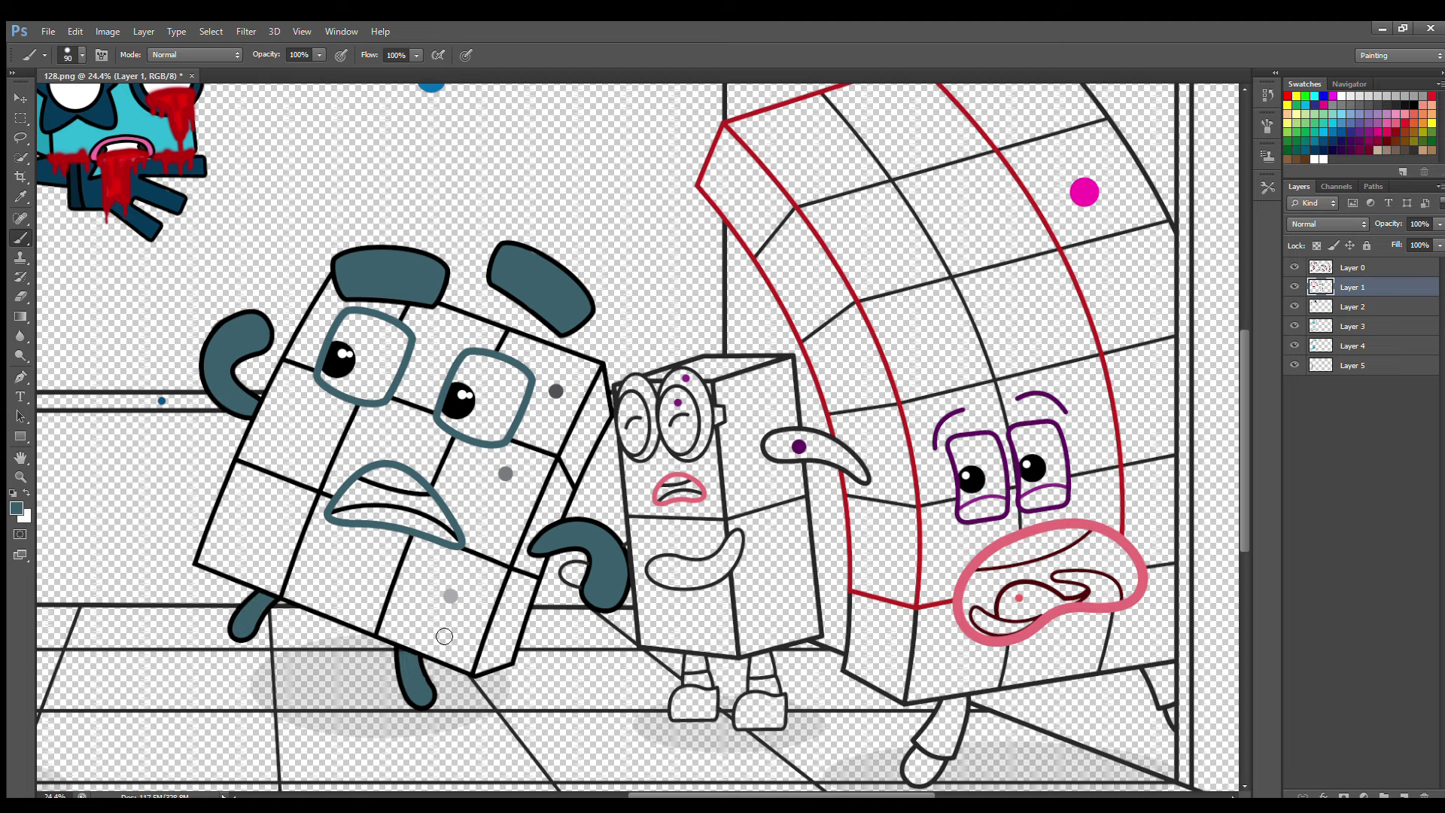
Fill both eyes and the upper and lower teeth of the tilted block character with white on Layer 1
mouse_move(472, 368)
left_mouse_down()
mouse_move(454, 411)
mouse_move(483, 437)
mouse_move(524, 381)
mouse_move(475, 378)
mouse_move(497, 394)
mouse_move(475, 414)
left_mouse_up()
mouse_move(356, 325)
left_mouse_down()
mouse_move(335, 383)
mouse_move(393, 360)
mouse_move(363, 335)
mouse_move(381, 385)
left_mouse_up()
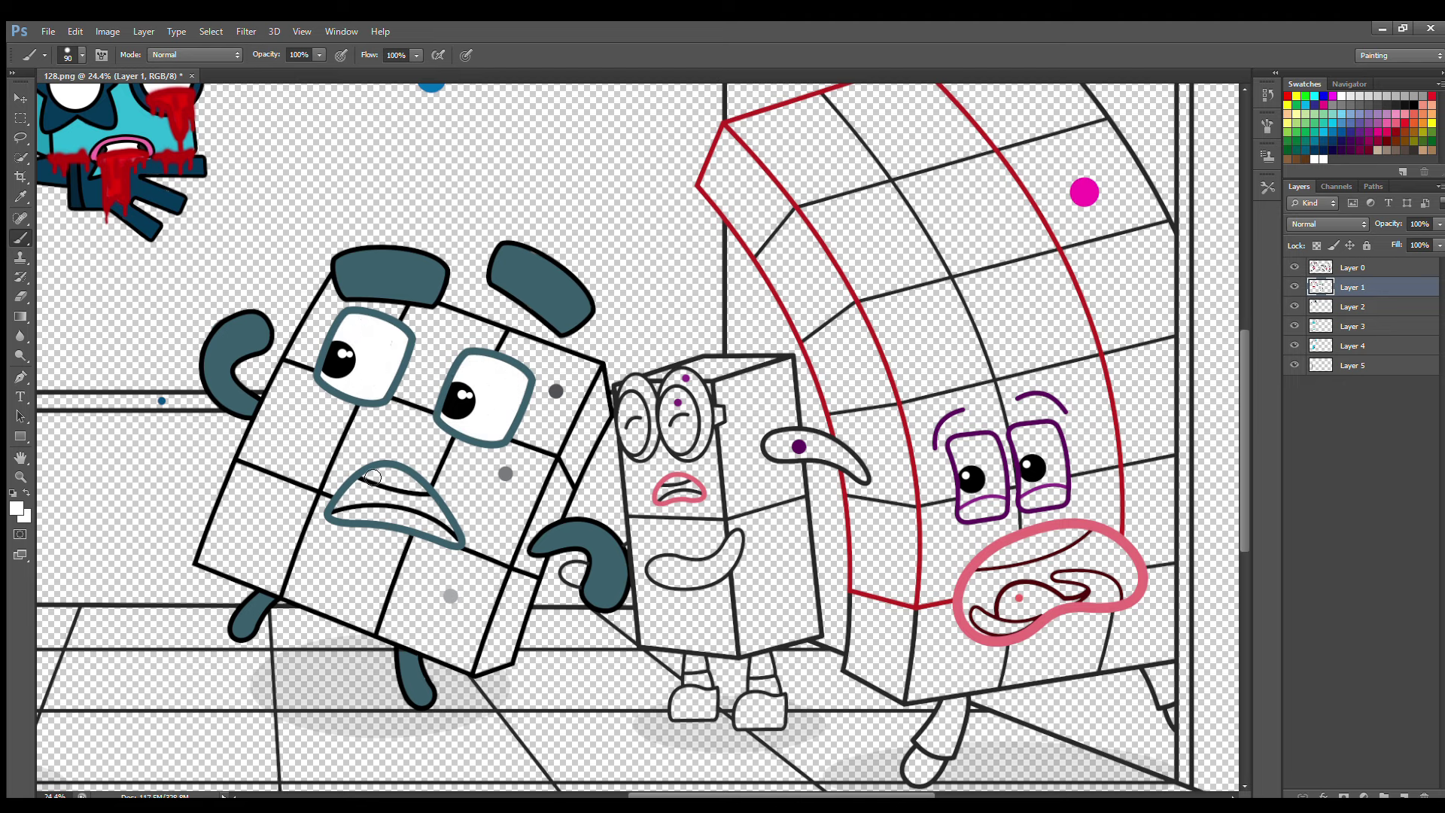
left_click_drag(372, 477, 423, 490)
left_click_drag(346, 522, 441, 541)
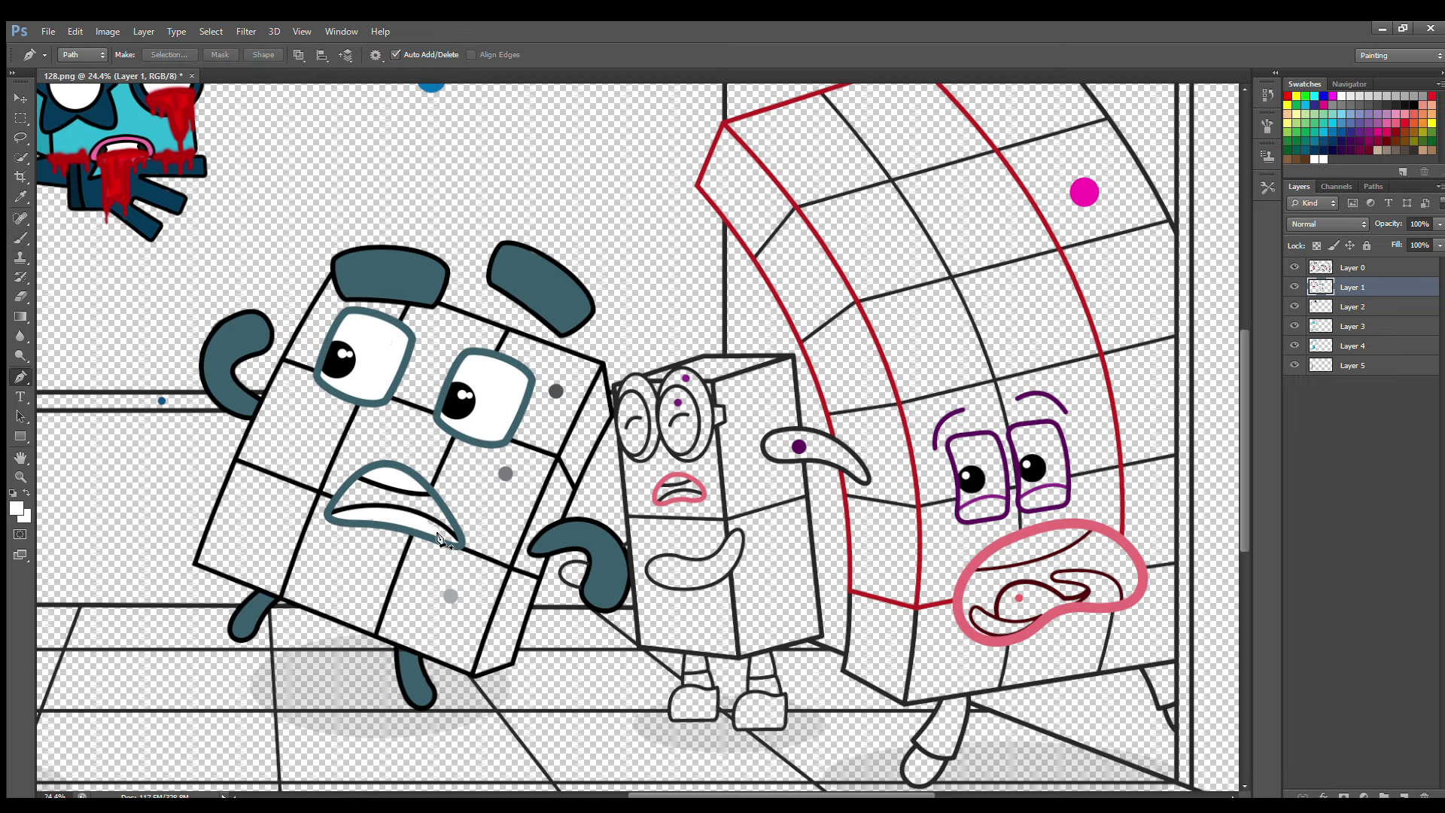
key("e")
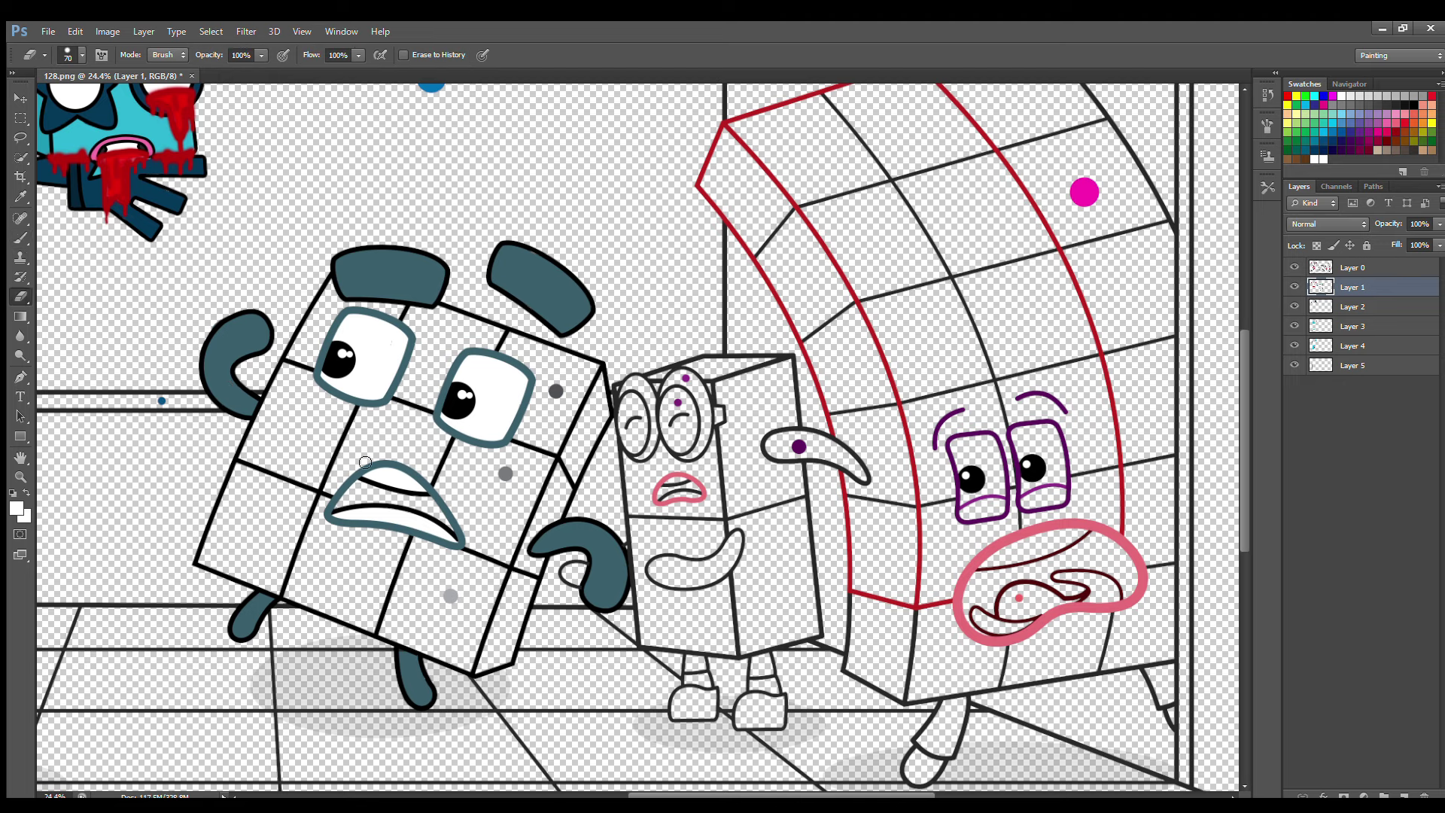
Fill the inside of the tilted block character's mouth with black on Layer 2
left_click(1357, 309)
left_click(1401, 108)
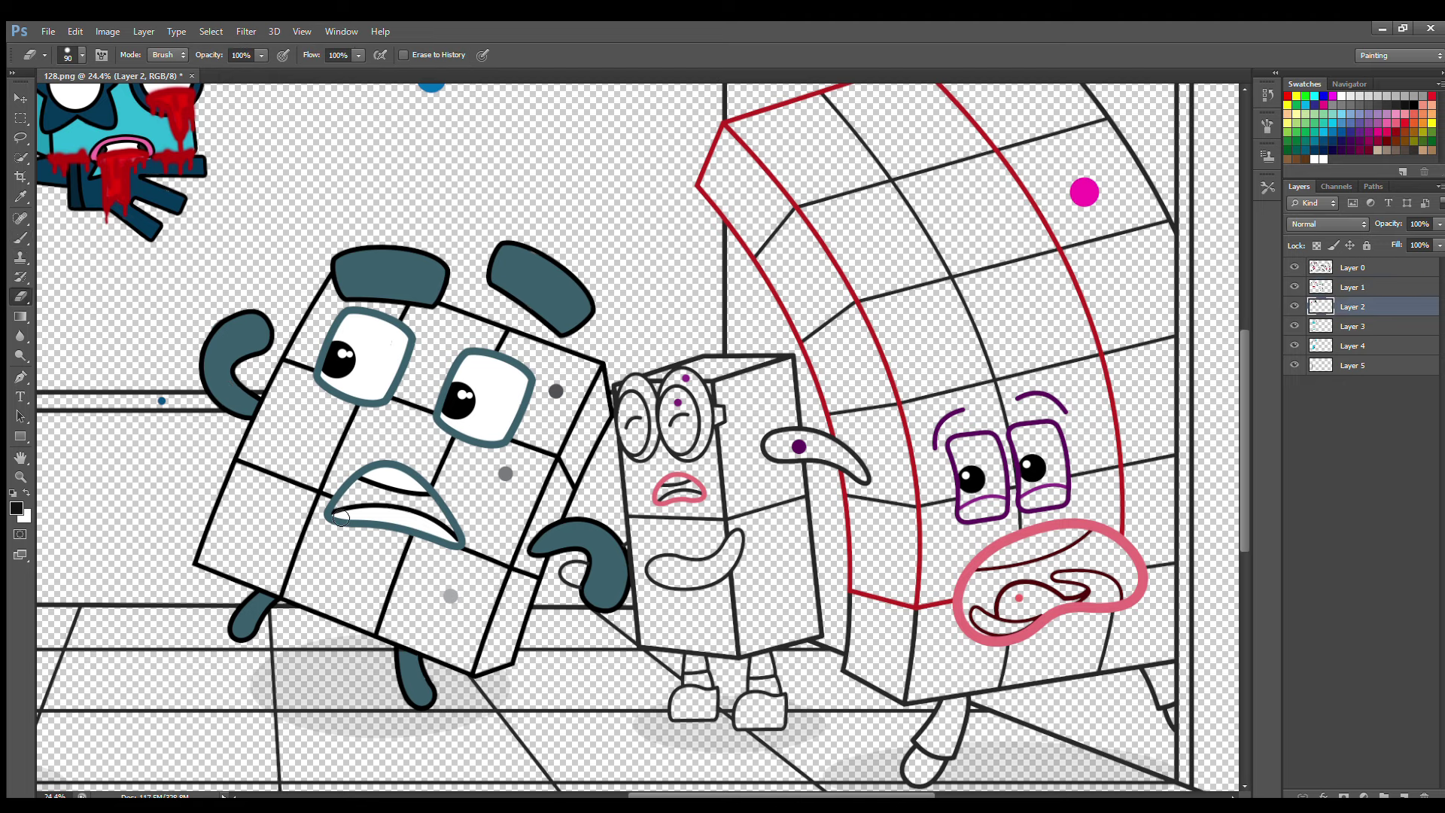
key("b")
mouse_move(353, 488)
left_mouse_down()
mouse_move(444, 523)
mouse_move(346, 503)
mouse_move(361, 501)
left_mouse_up()
Fill the top row of the tilted character's blocks, including the side face, with dark grey on Layer 3
left_click(1355, 326)
left_click(233, 322, "alt")
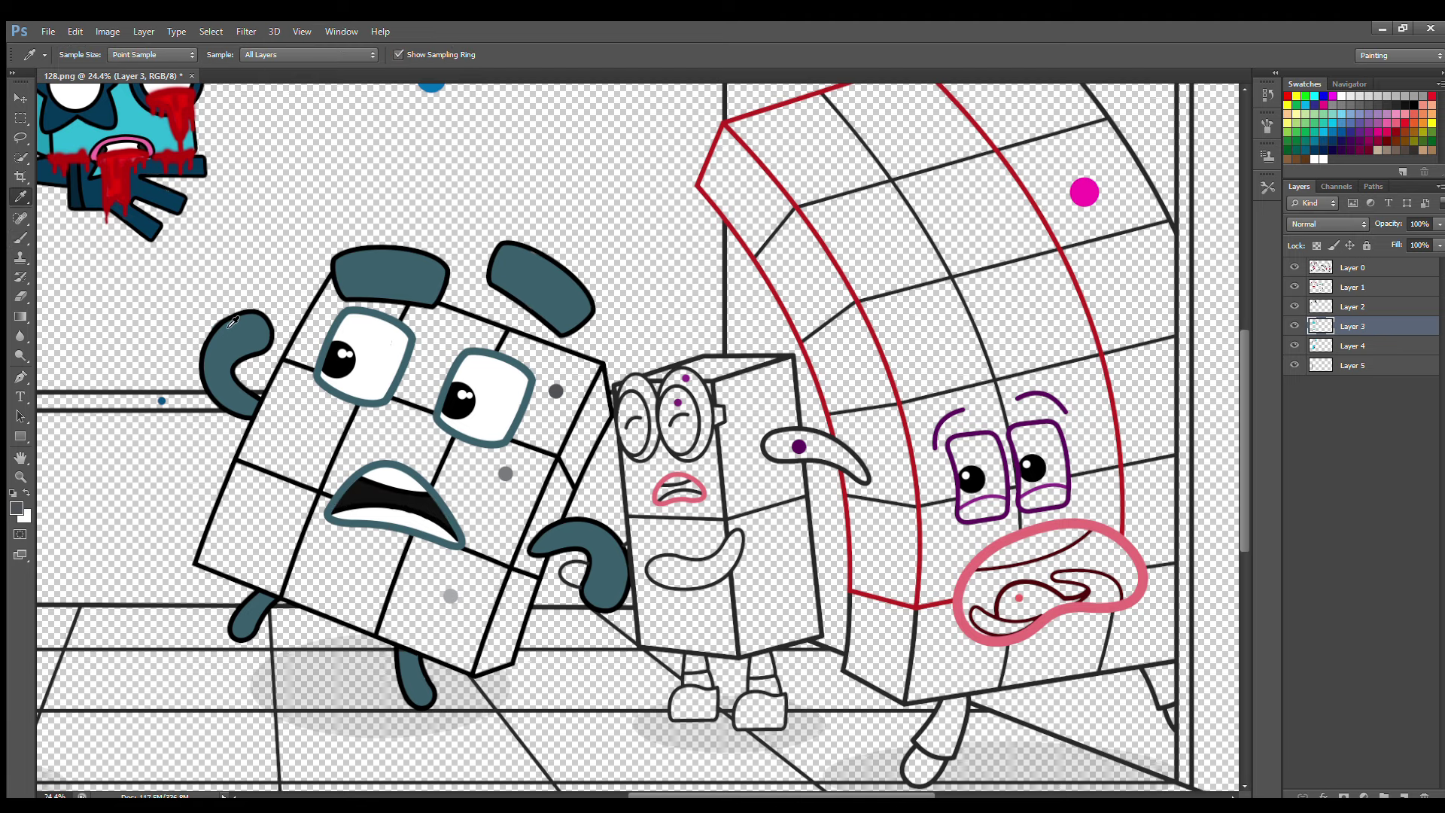
left_click_drag(299, 358, 423, 401)
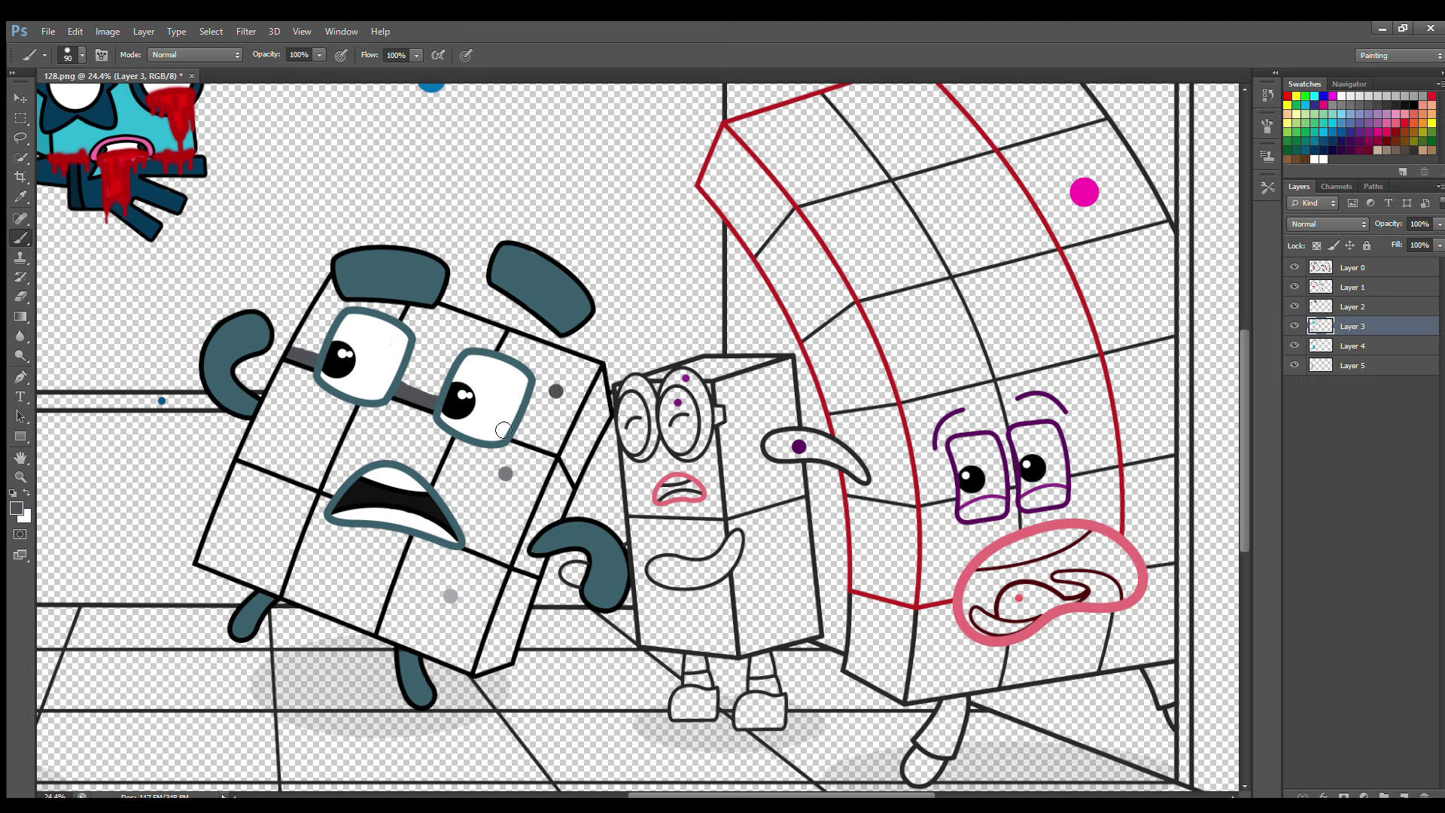
mouse_move(503, 430)
left_mouse_down()
mouse_move(573, 467)
mouse_move(606, 390)
mouse_move(550, 354)
mouse_move(337, 288)
mouse_move(304, 344)
mouse_move(471, 339)
mouse_move(580, 452)
mouse_move(421, 354)
mouse_move(329, 351)
left_mouse_up()
Fill the bottom row of the tilted character's blocks, including the side face, with light grey on Layer 3
left_click(241, 482, "alt")
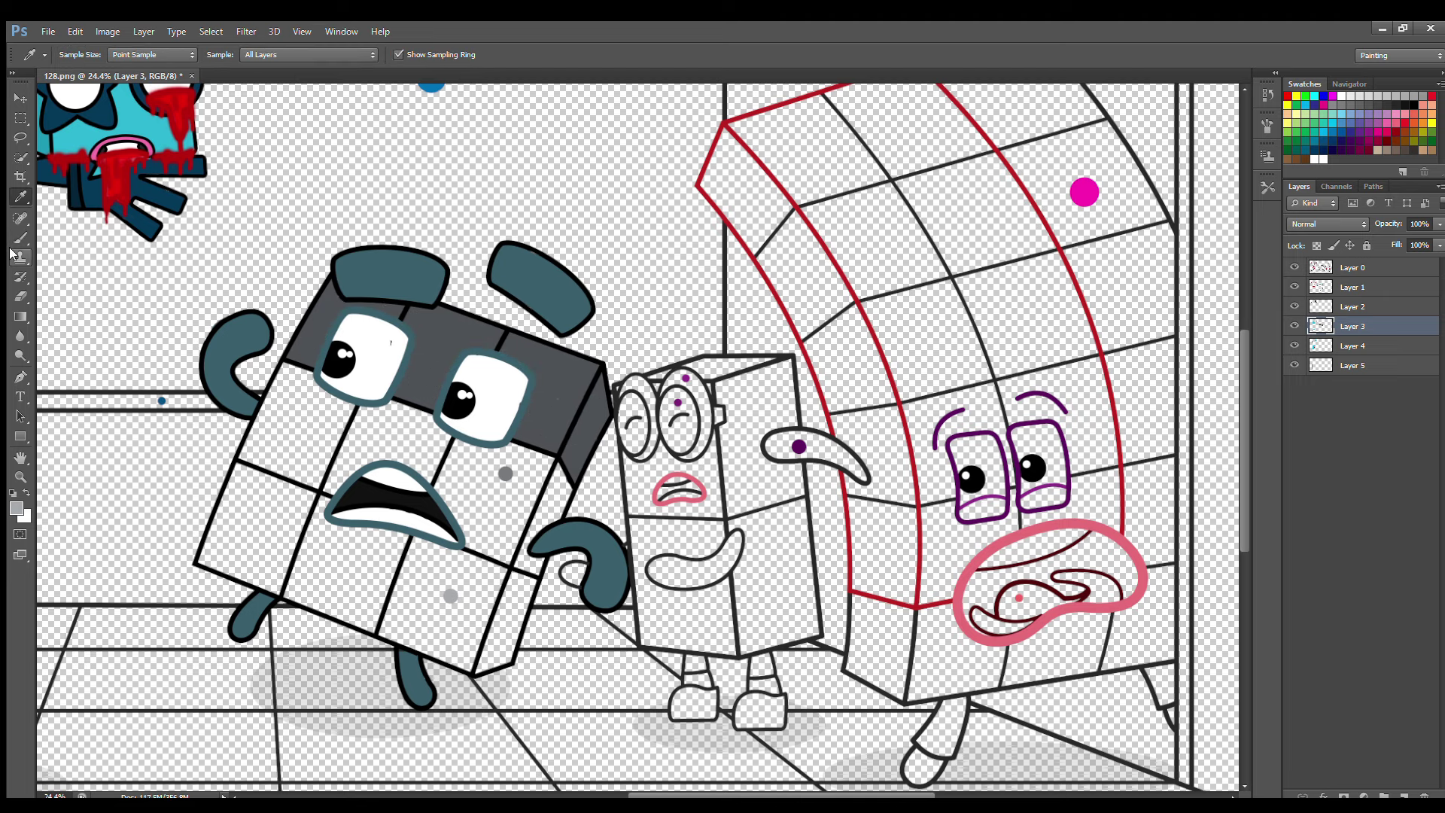
key("bracketleft")
key("bracketleft")
mouse_move(215, 550)
left_mouse_down()
mouse_move(284, 594)
mouse_move(473, 666)
mouse_move(474, 652)
mouse_move(509, 665)
mouse_move(527, 611)
mouse_move(513, 575)
mouse_move(355, 517)
mouse_move(252, 499)
mouse_move(482, 595)
mouse_move(503, 623)
mouse_move(248, 564)
mouse_move(387, 598)
left_mouse_up()
key("bracketright")
key("e")
Fill the middle row of the tilted character's blocks with medium grey on Layer 4
left_click(1353, 346)
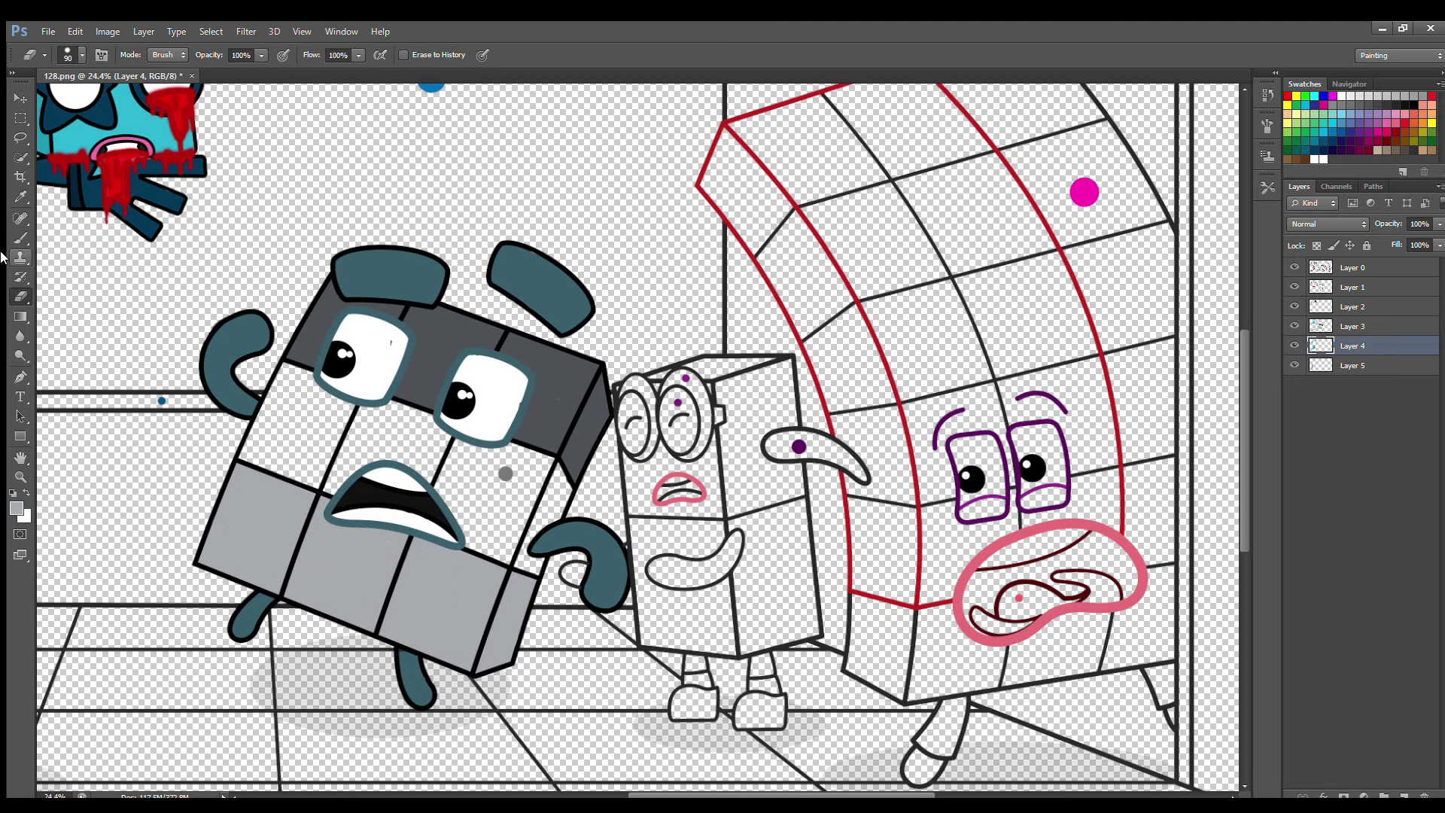
key("b")
mouse_move(299, 372)
left_mouse_down()
mouse_move(273, 472)
mouse_move(527, 572)
mouse_move(549, 520)
mouse_move(538, 475)
mouse_move(316, 422)
mouse_move(466, 512)
mouse_move(308, 459)
mouse_move(480, 459)
left_mouse_up()
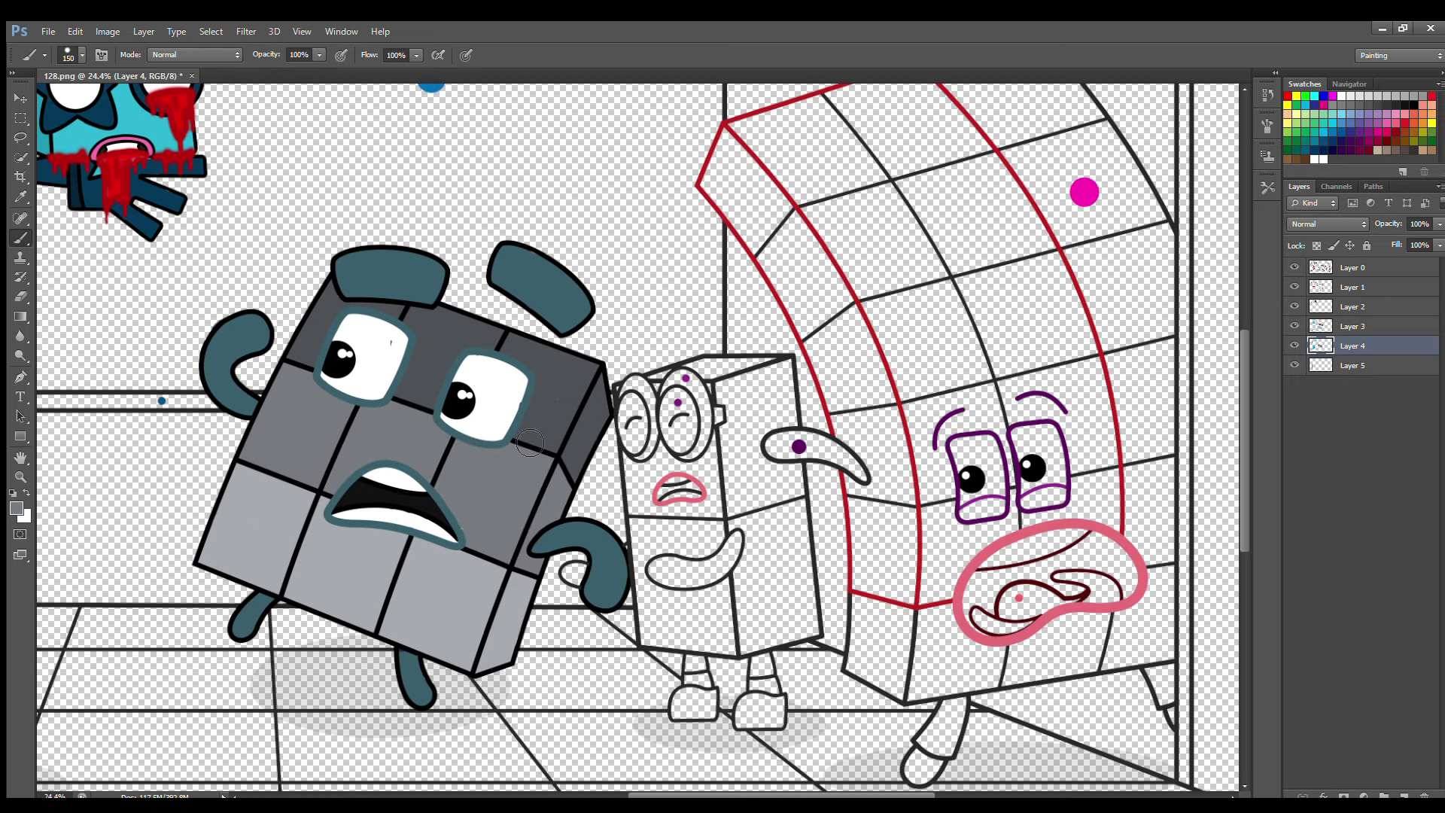
Fill the inside of the small two-block character's mouth with black on Layer 1
left_click(1353, 287)
left_click(1407, 105)
scroll(711, 591, "up", 1)
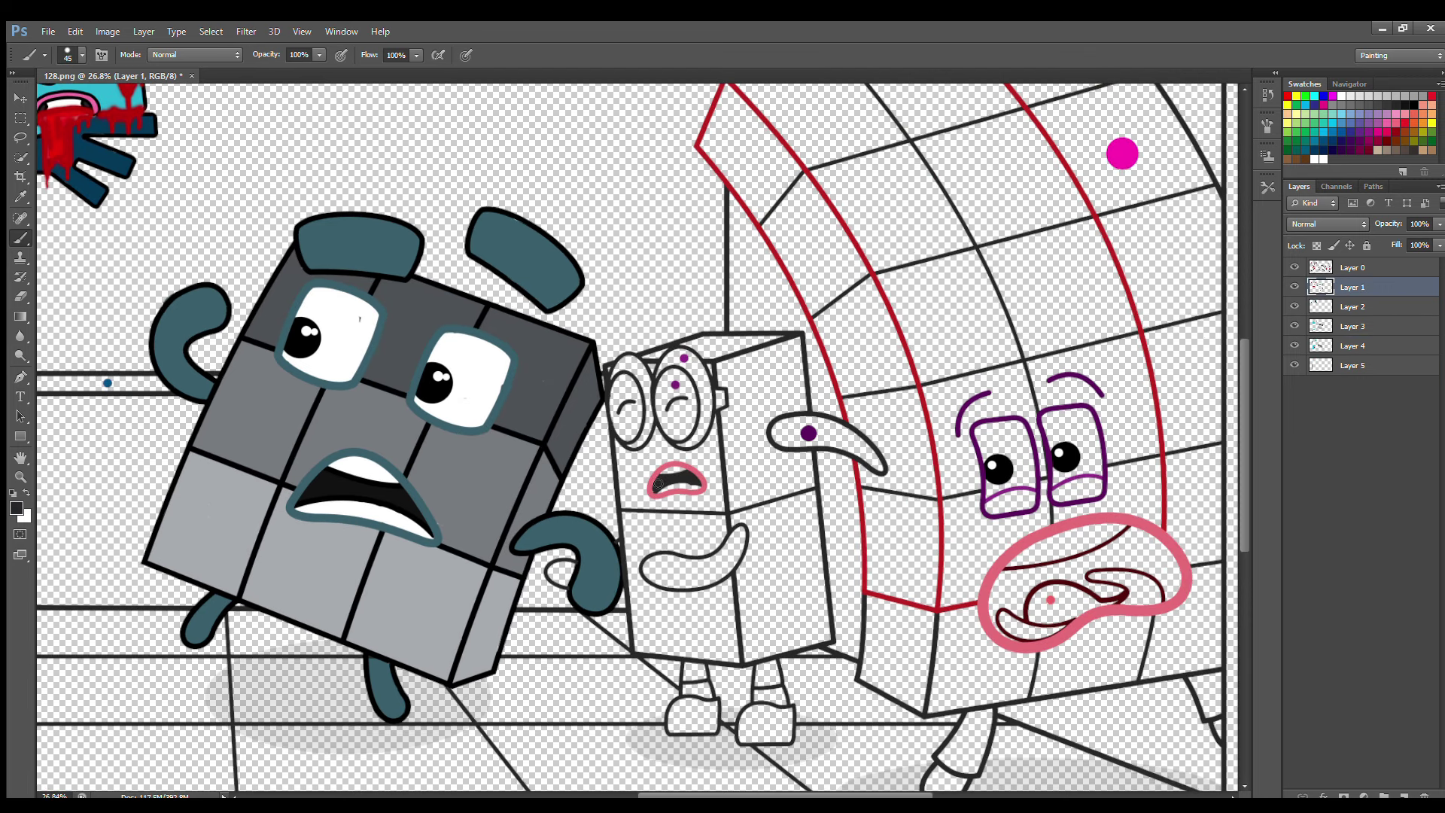
Fill the small character's bent arm, far hand and both upper legs with purple sampled from the dot on its glasses, on Layer 1
key("bracketright")
left_click(684, 359, "alt")
key("bracketright")
mouse_move(735, 535)
left_mouse_down()
mouse_move(704, 567)
mouse_move(663, 560)
mouse_move(652, 573)
mouse_move(710, 580)
mouse_move(741, 537)
mouse_move(712, 576)
mouse_move(564, 581)
left_mouse_up()
key("alt+bracketleft")
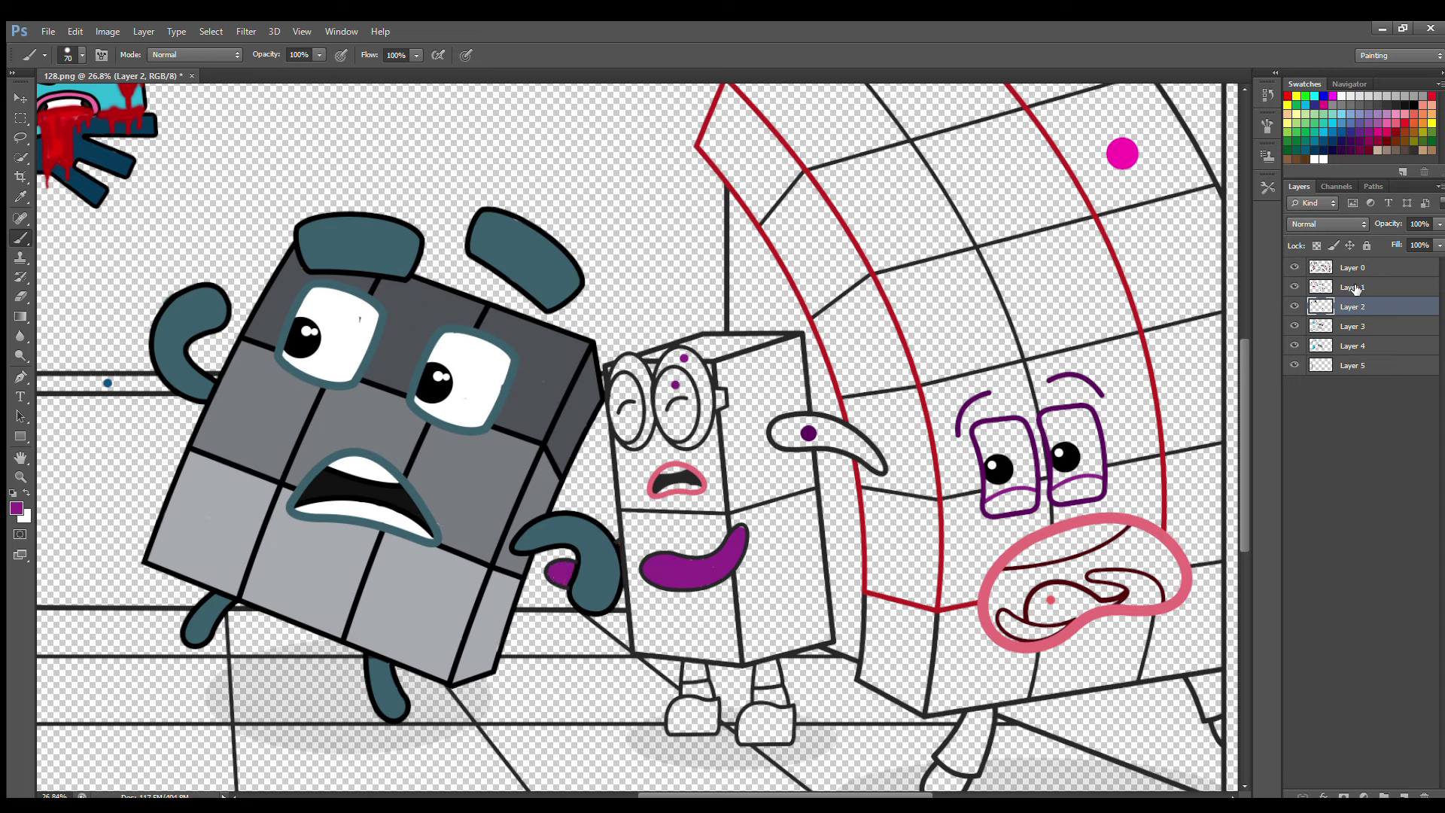
left_click(1355, 289)
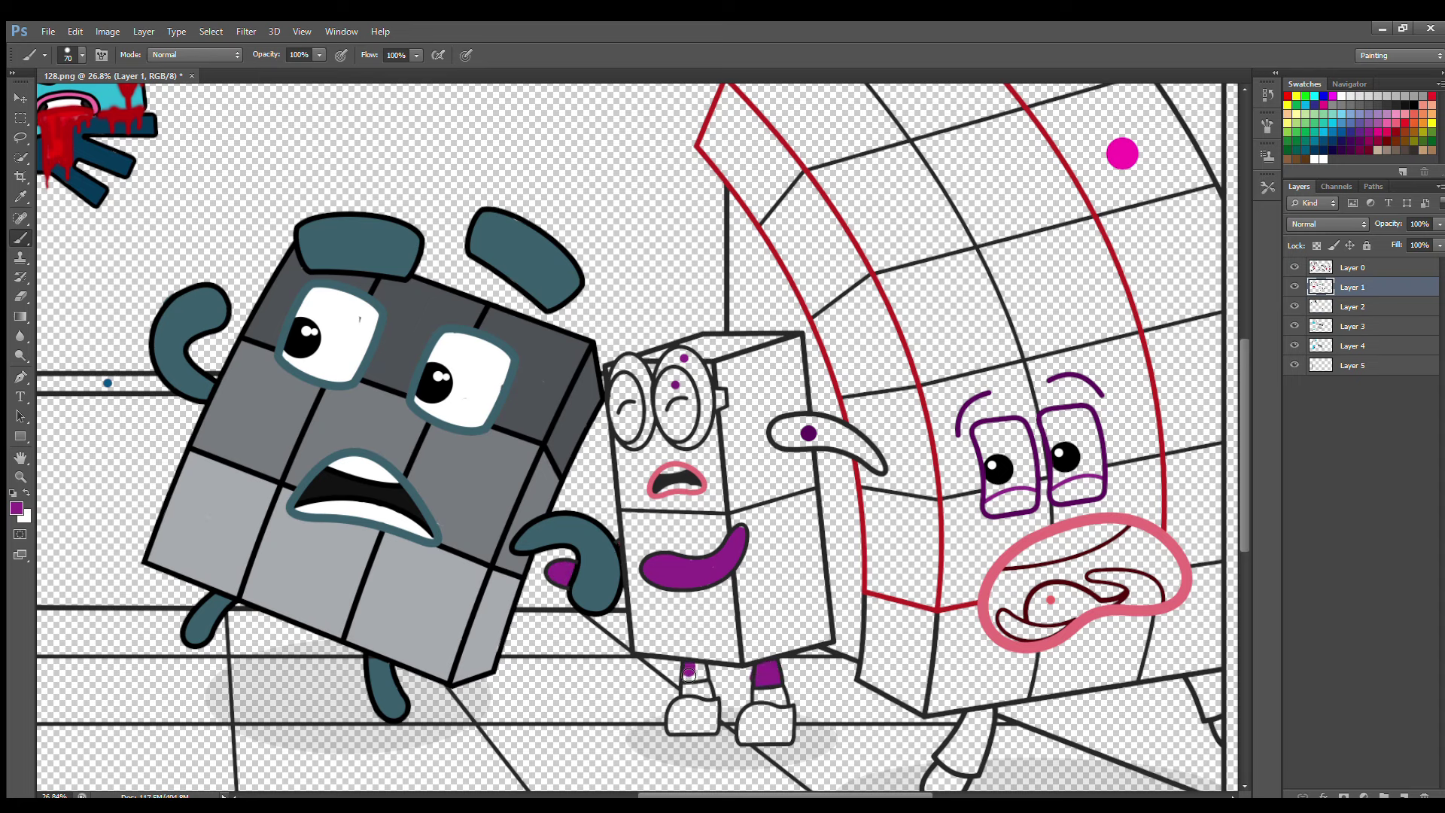
key("e")
key("b")
Fill the small character's lenses with dark purple on Layer 1 and its glasses frames with brighter purple on Layer 2
mouse_move(617, 392)
left_mouse_down()
mouse_move(632, 436)
mouse_move(627, 383)
mouse_move(667, 385)
mouse_move(681, 436)
mouse_move(682, 379)
mouse_move(669, 386)
mouse_move(681, 426)
left_mouse_up()
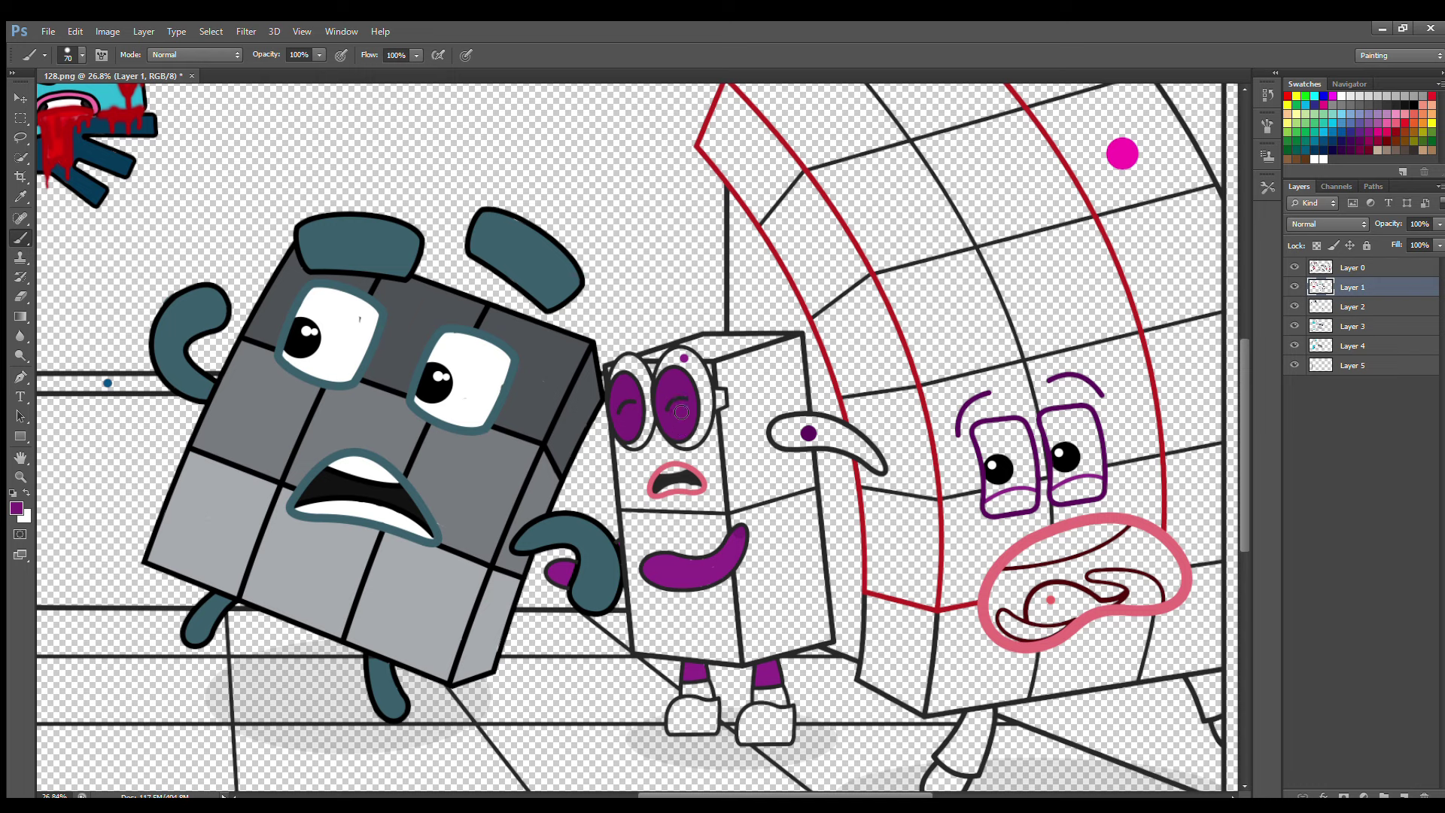
key("alt+bracketleft")
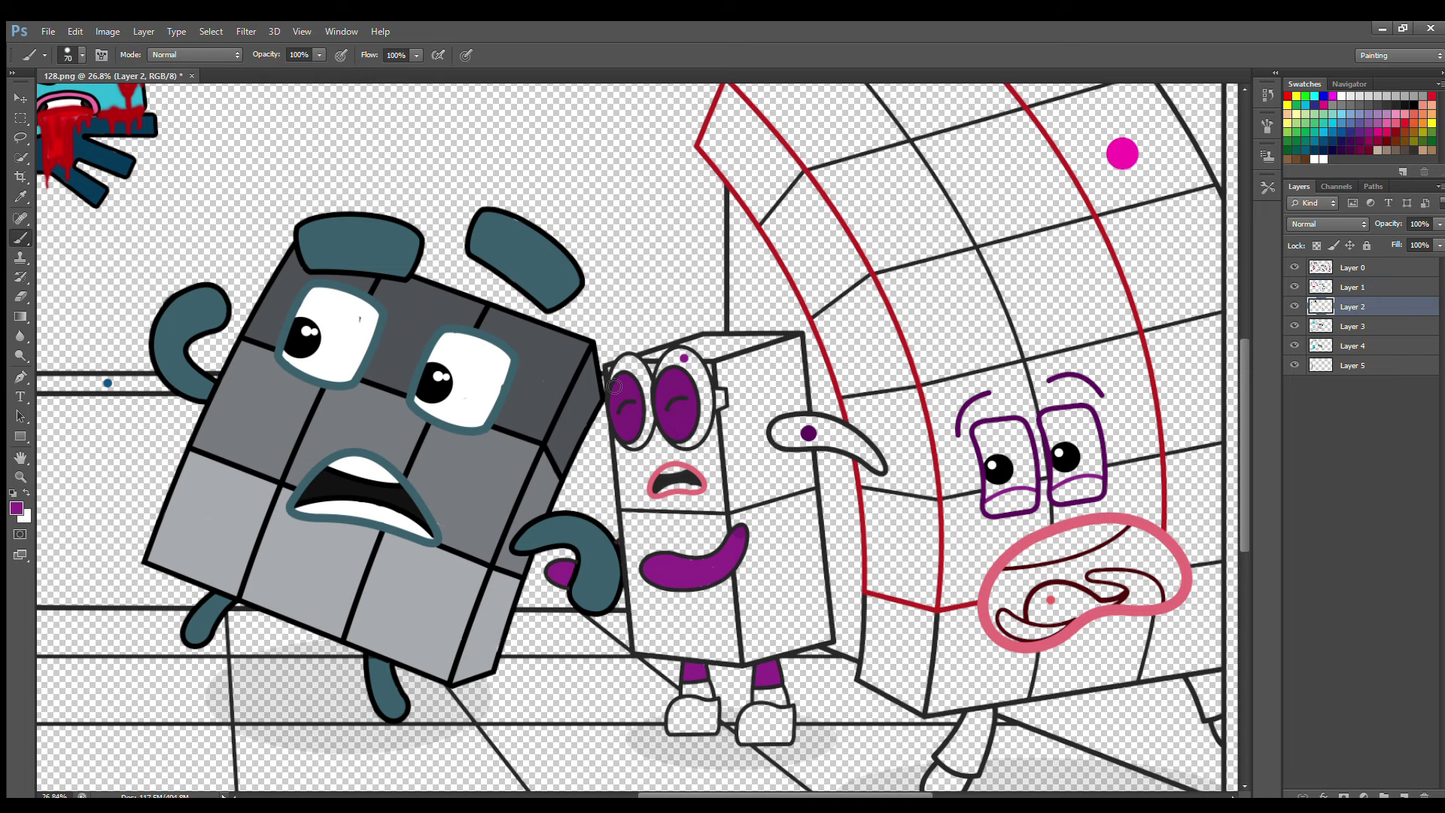
mouse_move(630, 362)
left_mouse_down()
mouse_move(650, 425)
mouse_move(633, 443)
mouse_move(650, 378)
mouse_move(684, 356)
mouse_move(705, 376)
mouse_move(720, 406)
mouse_move(690, 441)
mouse_move(681, 368)
left_mouse_up()
Fill the small character's socks with white on Layer 2 and its raised arm with the dark purple of the arm's dot on Layer 1
left_click(1319, 142)
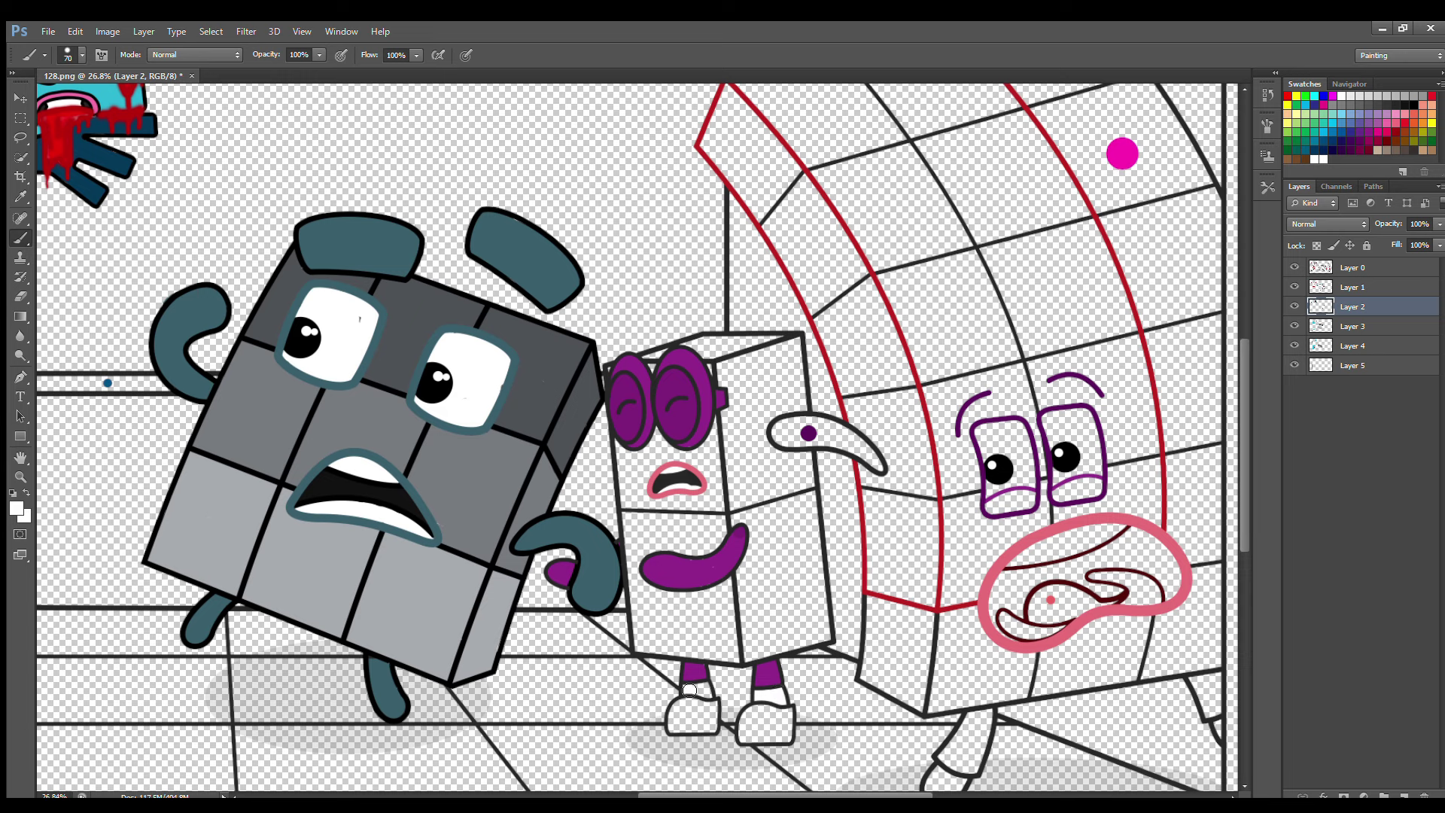
left_click(1355, 287)
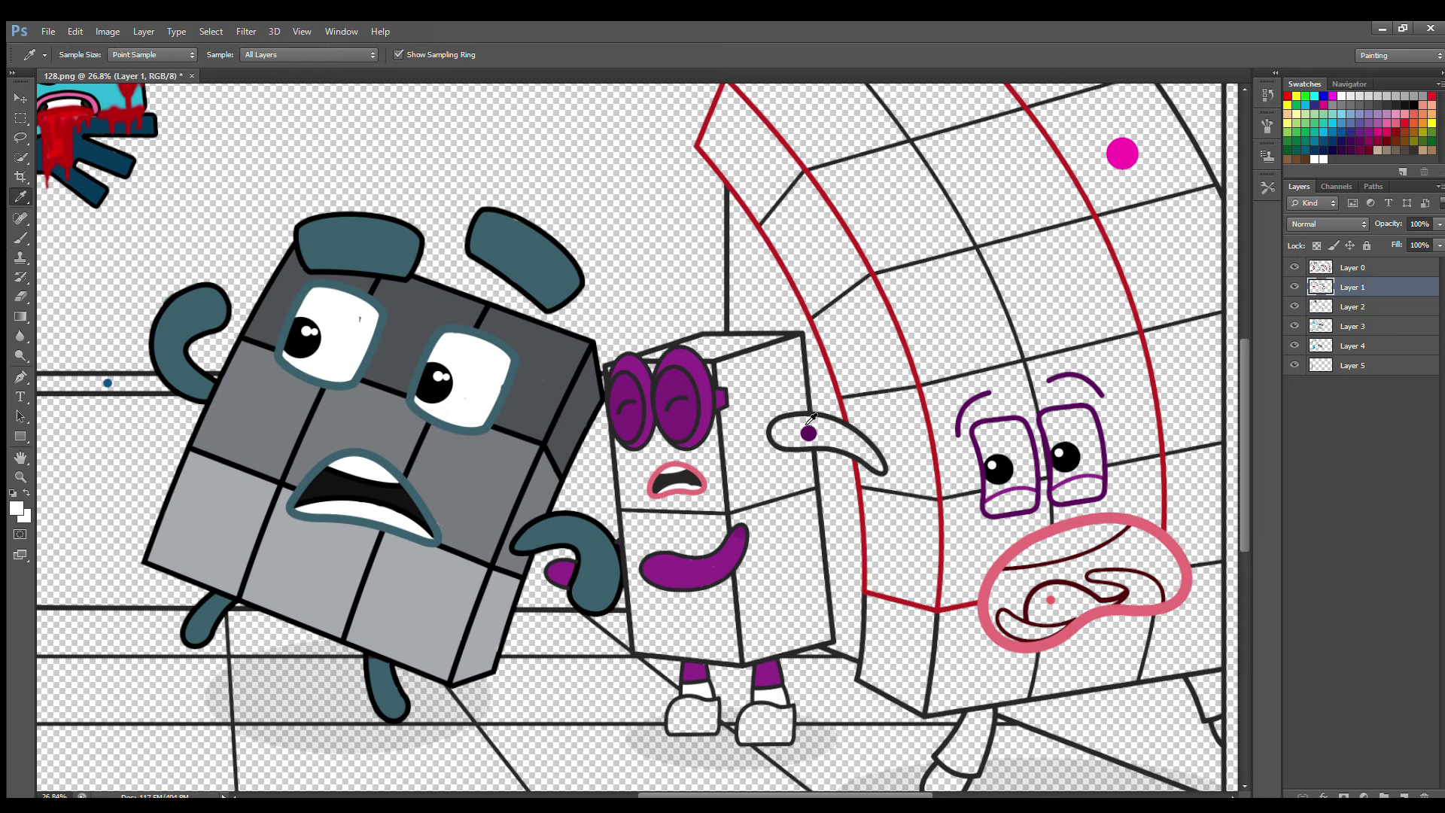
left_click(809, 433, "alt")
key("bracketright")
mouse_move(881, 469)
left_mouse_down()
mouse_move(826, 427)
mouse_move(786, 430)
mouse_move(792, 445)
mouse_move(843, 452)
left_mouse_up()
Fill the small character's two front block faces with orange on Layer 3
left_click(1355, 327)
left_click(1422, 143)
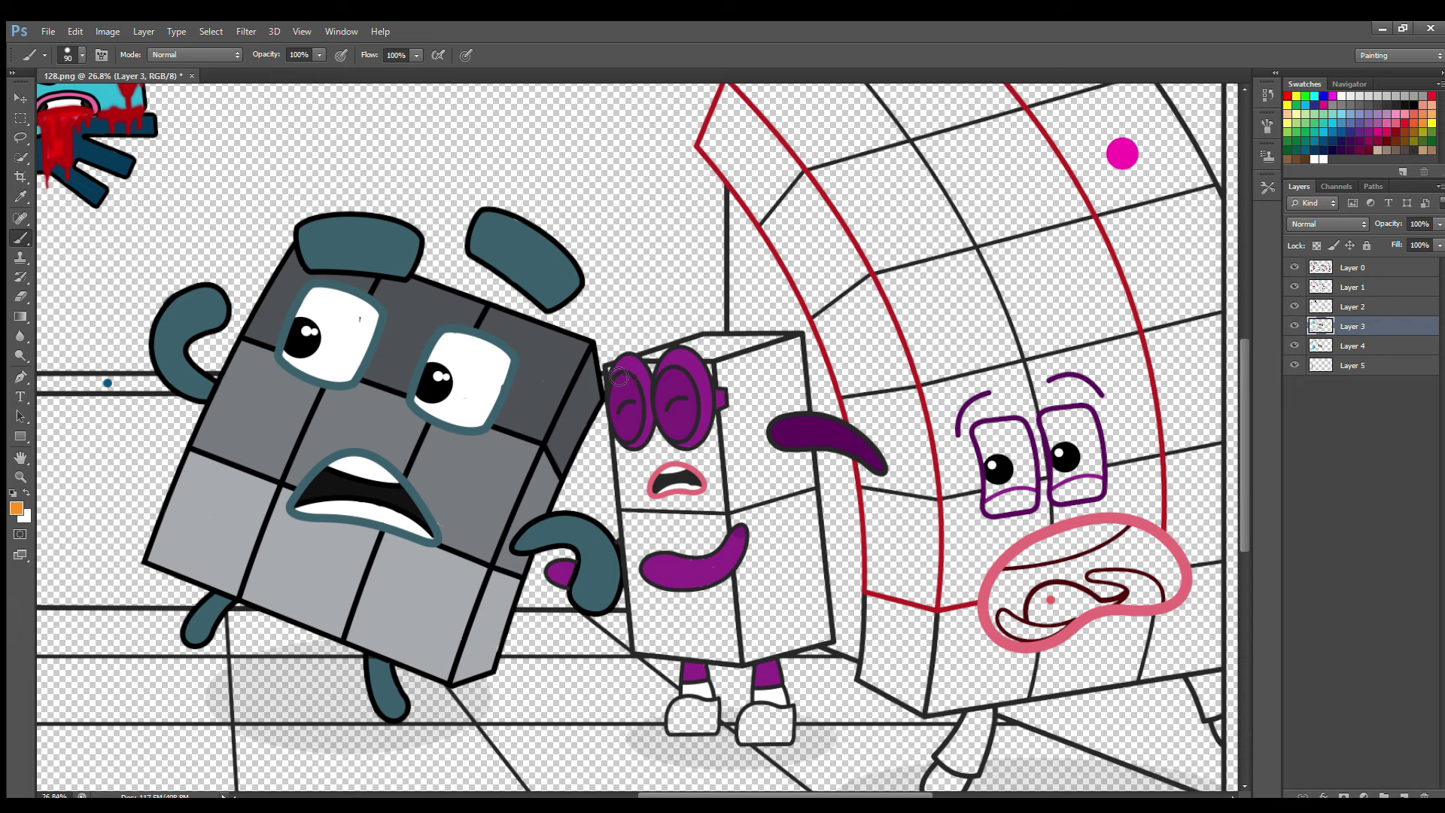
mouse_move(618, 377)
left_mouse_down()
mouse_move(642, 641)
mouse_move(733, 663)
mouse_move(713, 393)
mouse_move(704, 374)
mouse_move(649, 374)
mouse_move(661, 453)
mouse_move(705, 493)
mouse_move(654, 472)
mouse_move(707, 526)
mouse_move(713, 590)
mouse_move(685, 646)
mouse_move(655, 542)
mouse_move(684, 532)
left_mouse_up()
key("bracketright")
key("bracketright")
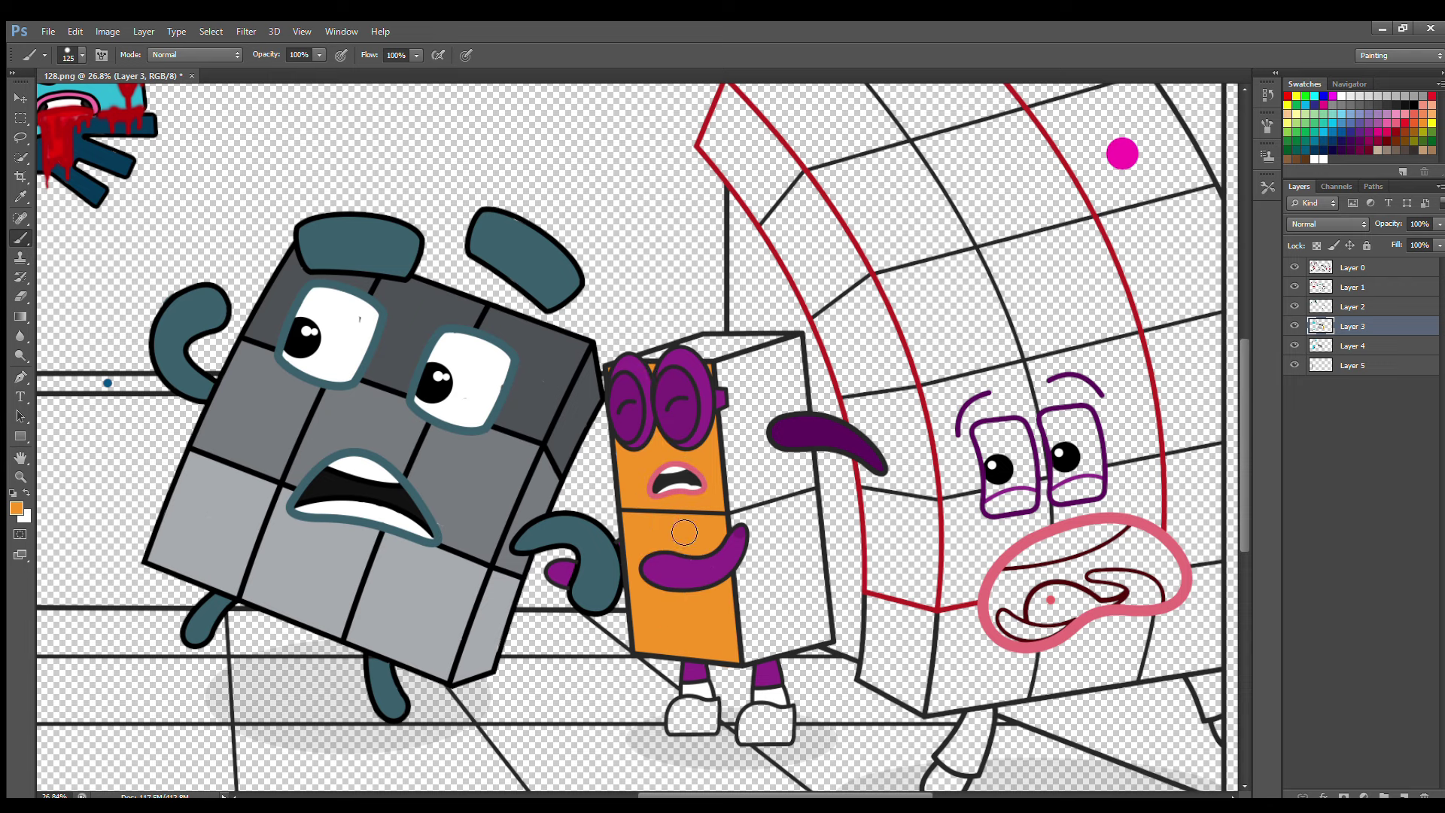
Fill the top and side faces of the small character's body with darker orange on Layer 4
left_click(1353, 346)
left_click(704, 260, "alt")
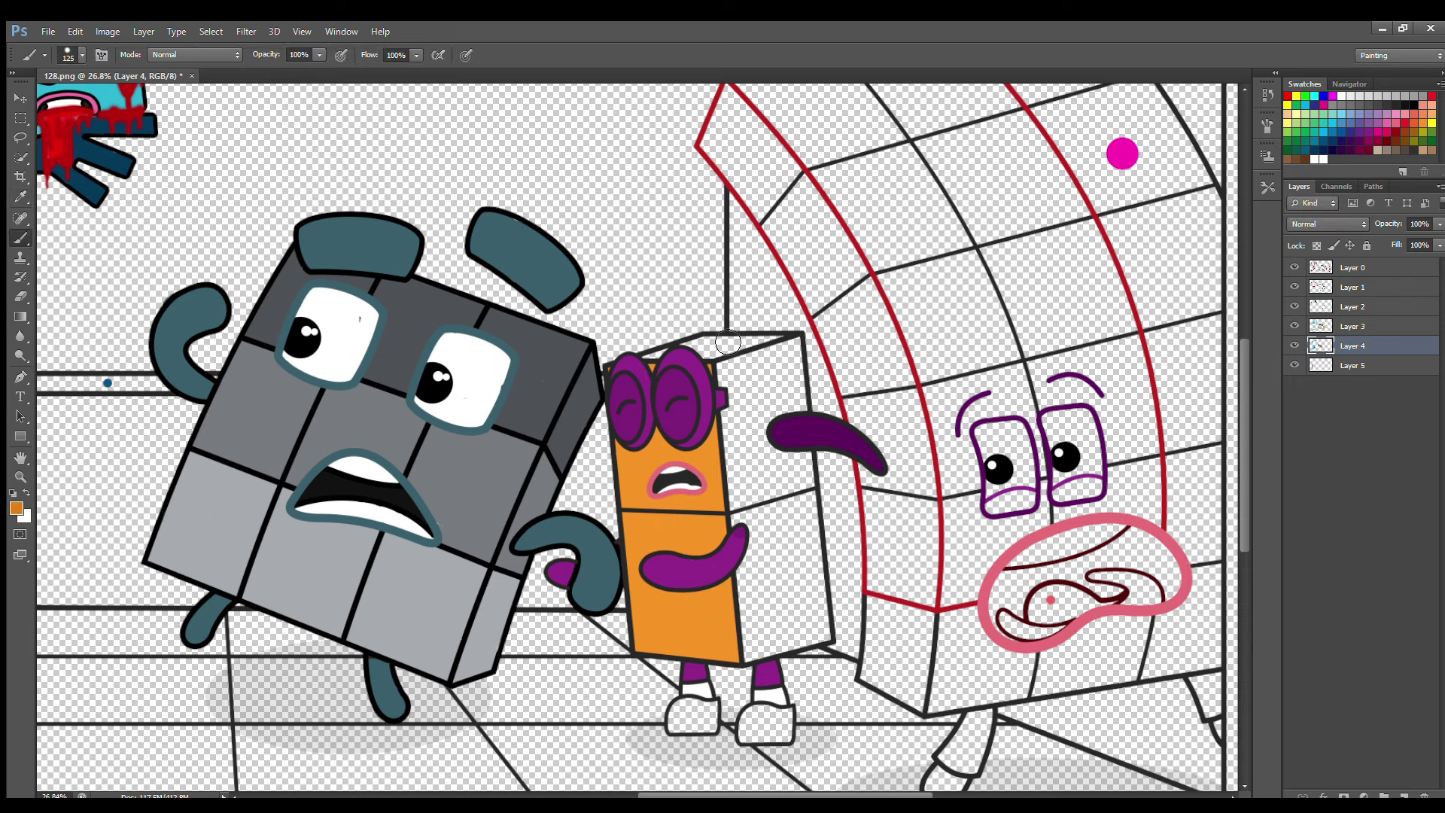
mouse_move(700, 356)
left_mouse_down()
mouse_move(794, 347)
mouse_move(825, 641)
mouse_move(772, 648)
mouse_move(731, 489)
mouse_move(776, 380)
mouse_move(745, 484)
mouse_move(783, 531)
mouse_move(776, 606)
mouse_move(765, 600)
left_mouse_up()
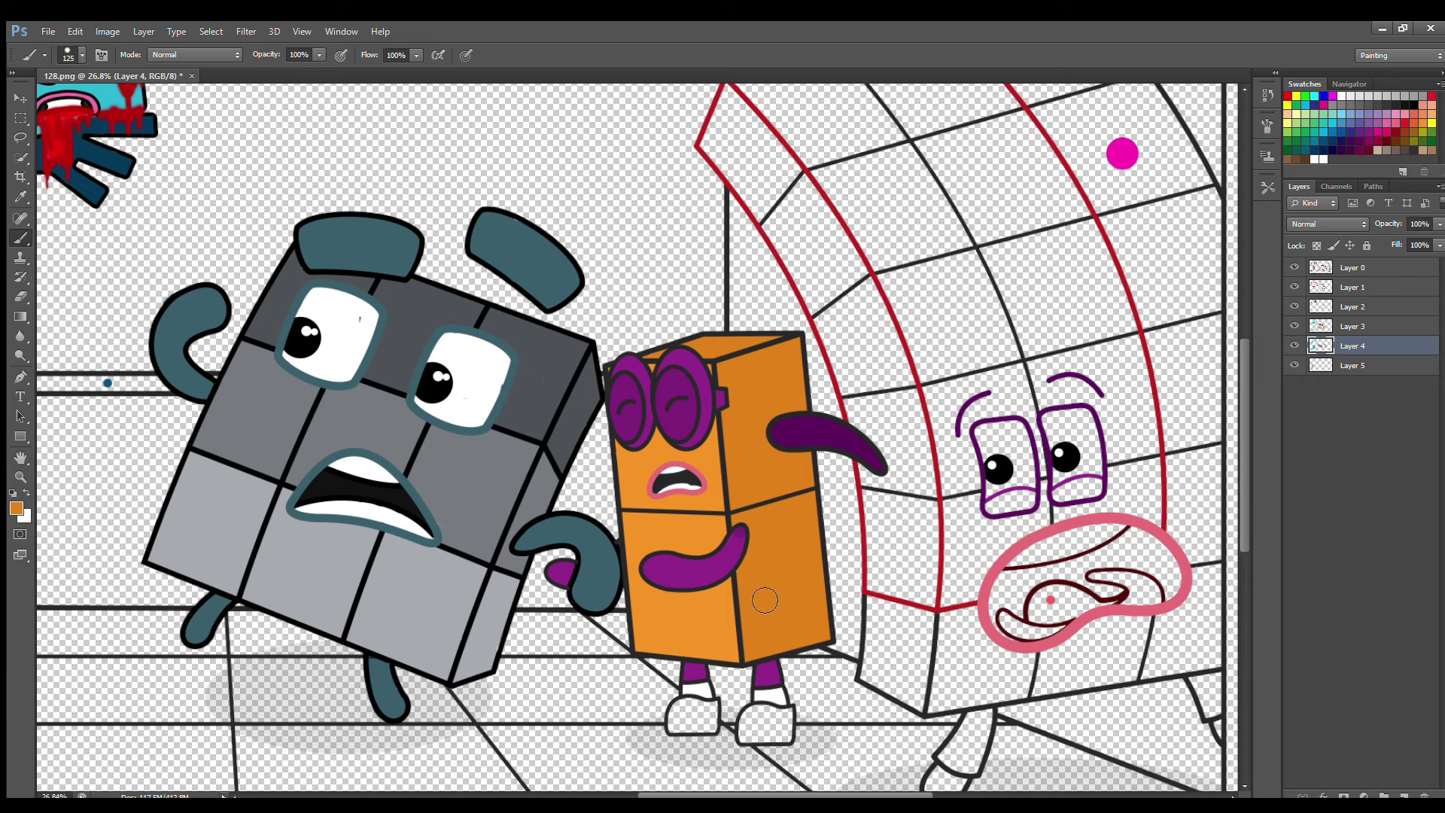
Fill both shoes of the small character with the same darker orange using a smaller brush
key("bracketleft")
key("bracketleft")
key("bracketleft")
mouse_move(755, 707)
left_mouse_down()
mouse_move(784, 738)
mouse_move(783, 716)
mouse_move(794, 731)
mouse_move(693, 716)
left_mouse_up()
Fill the tongue of the large curved block character with pinkish red on Layer 1
scroll(760, 794, "down", 2)
scroll(791, 792, "left", 4)
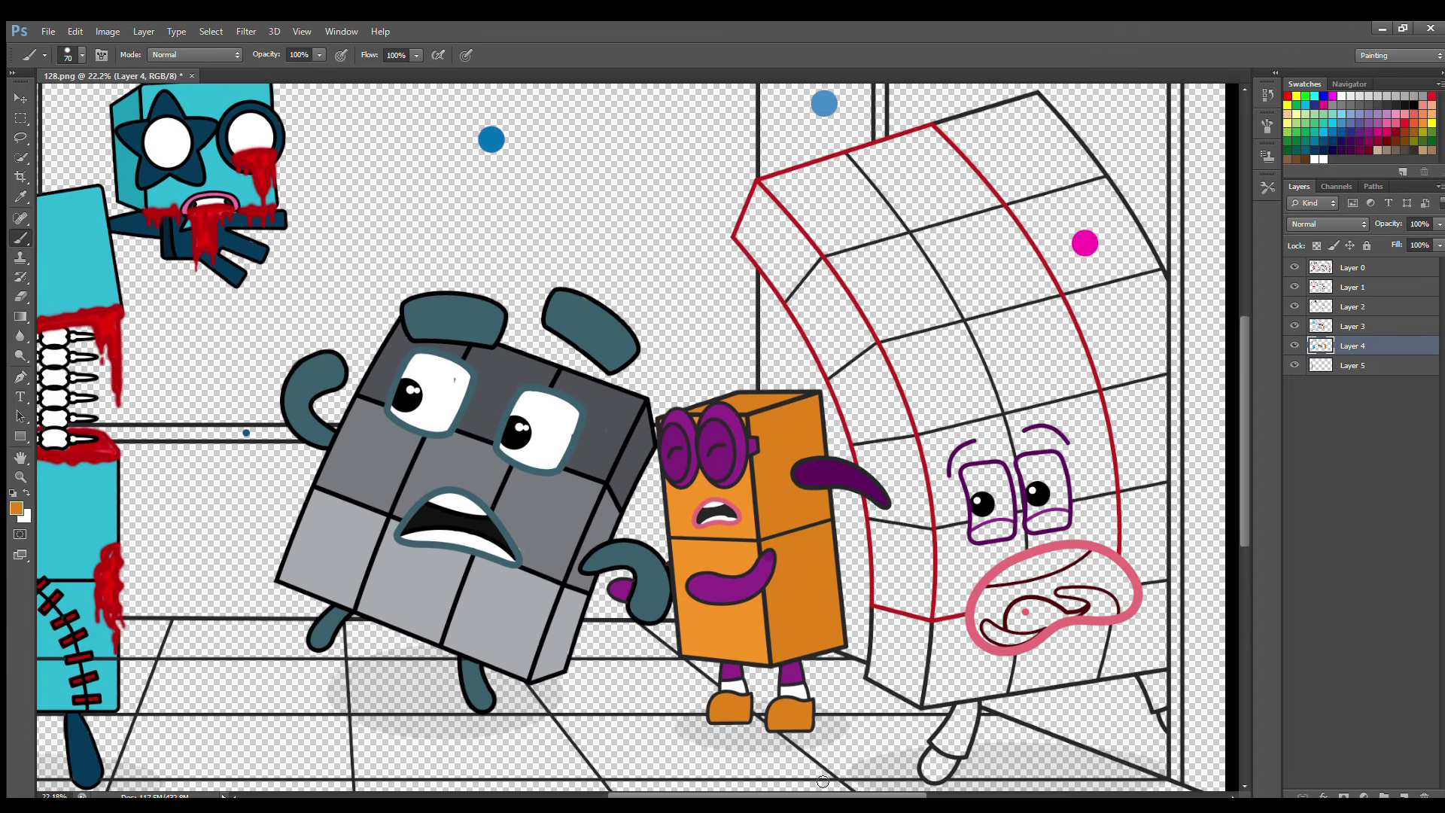
left_click(1017, 613, "ctrl")
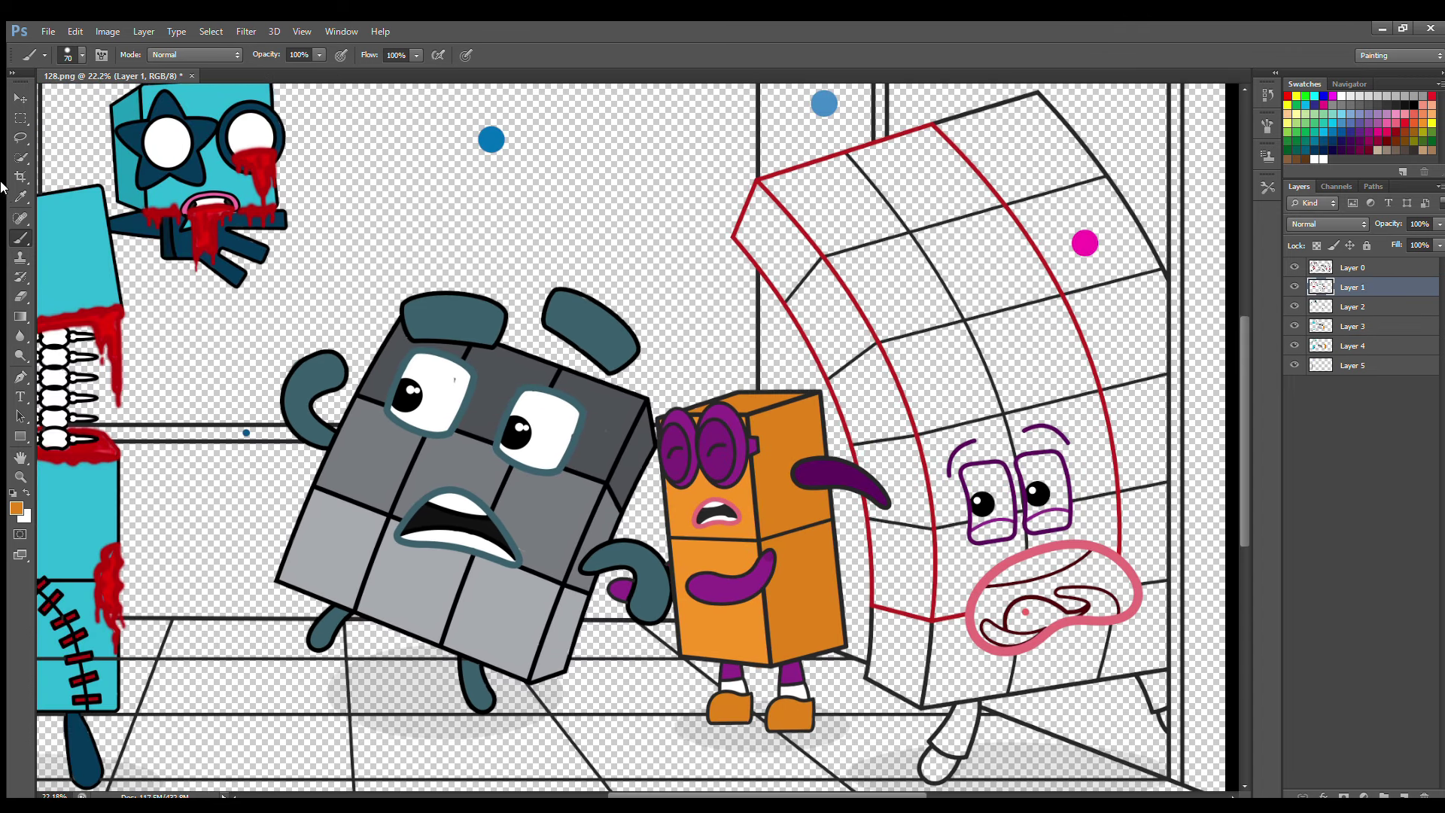
key("i")
key("b")
left_click_drag(1033, 626, 1042, 619)
Fill the curved character's lower eyelids with purple and its teeth with white on Layer 1
key("i")
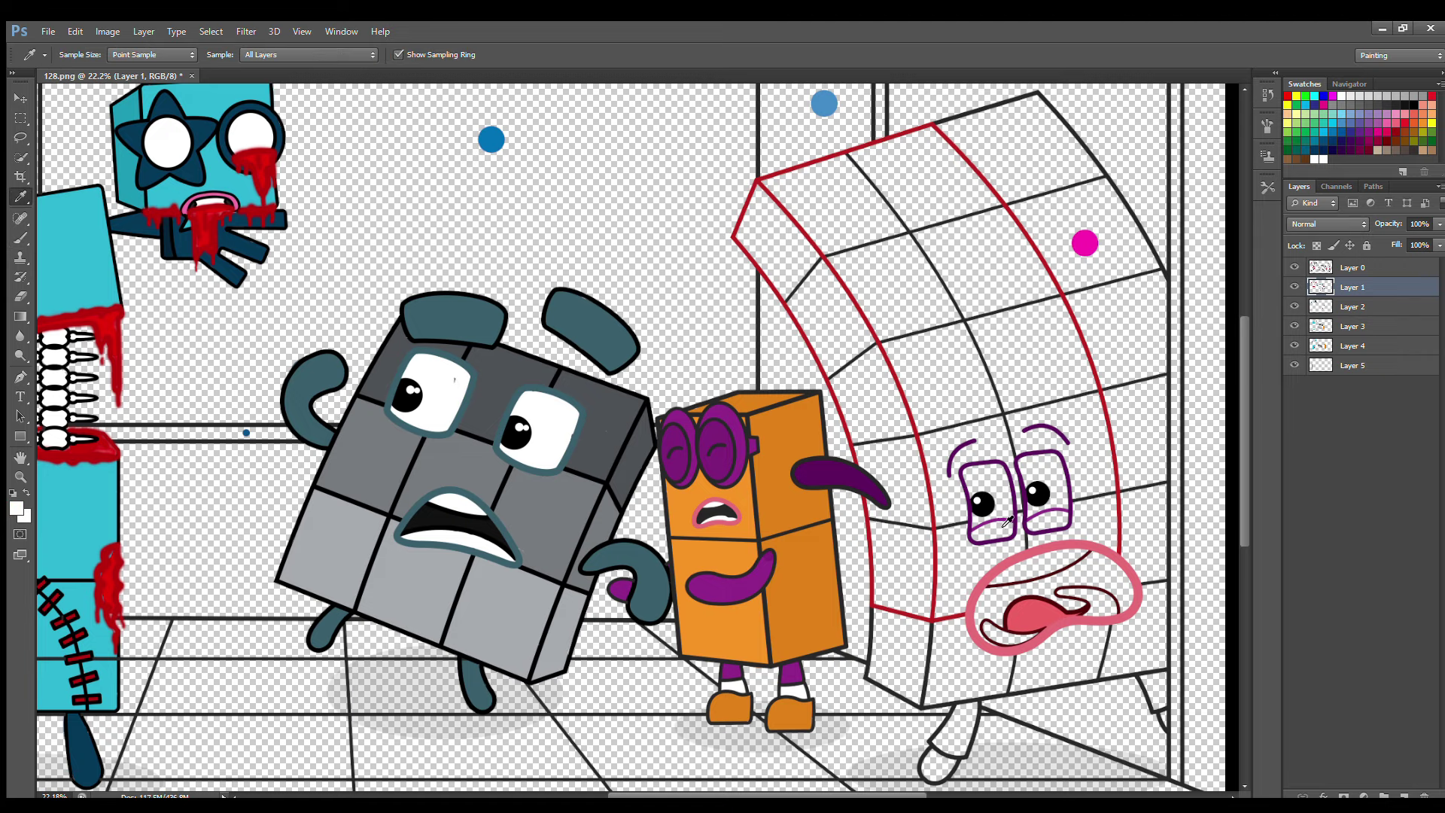
key("b")
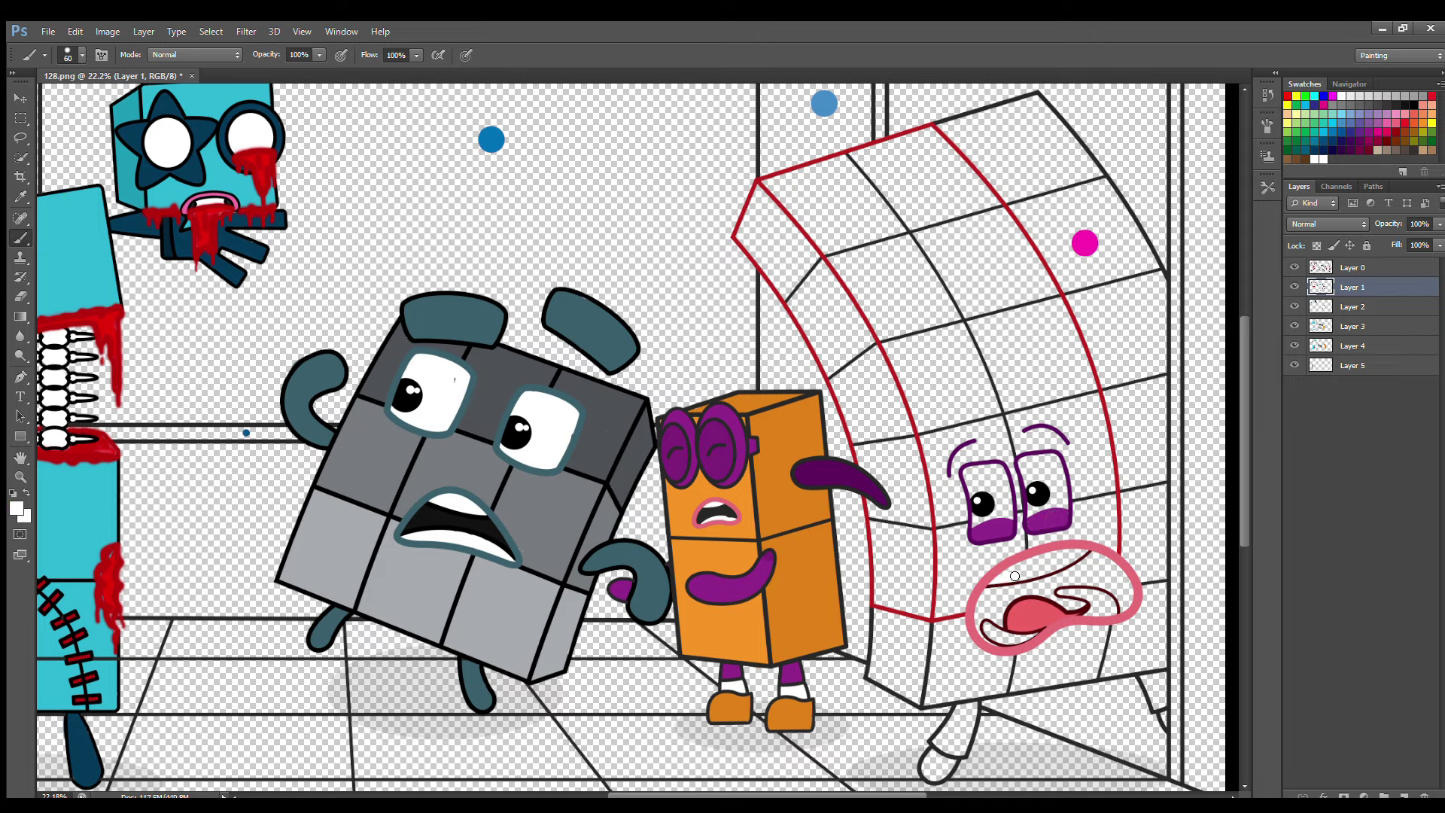
mouse_move(1023, 577)
left_mouse_down()
mouse_move(1075, 559)
mouse_move(1009, 573)
left_mouse_up()
Fill the inside of the curved character's mouth with dark red sampled from the mouth's inner lines, on Layer 3
key("alt+bracketleft")
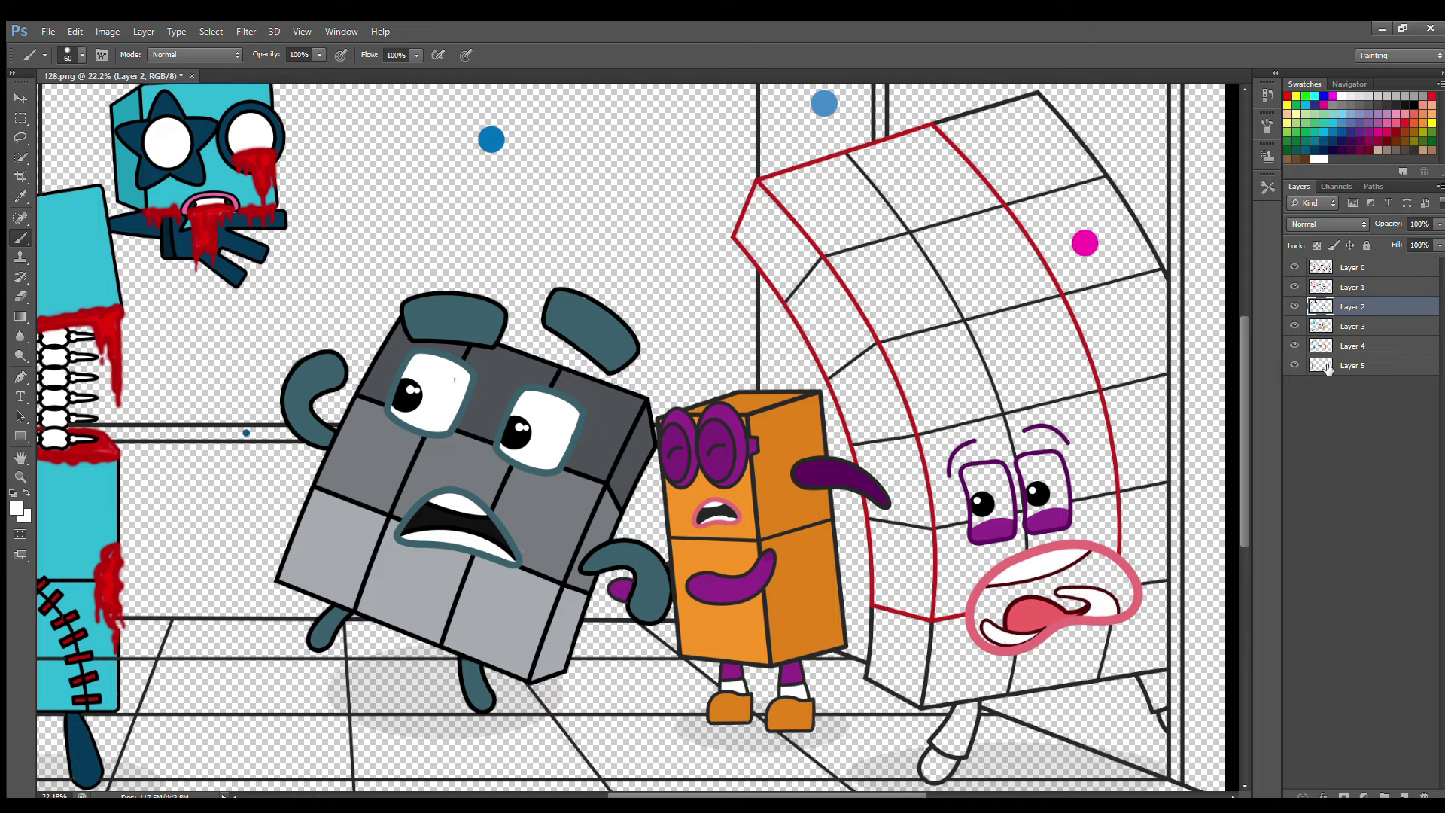
key("alt+bracketleft")
left_click(1037, 598, "alt")
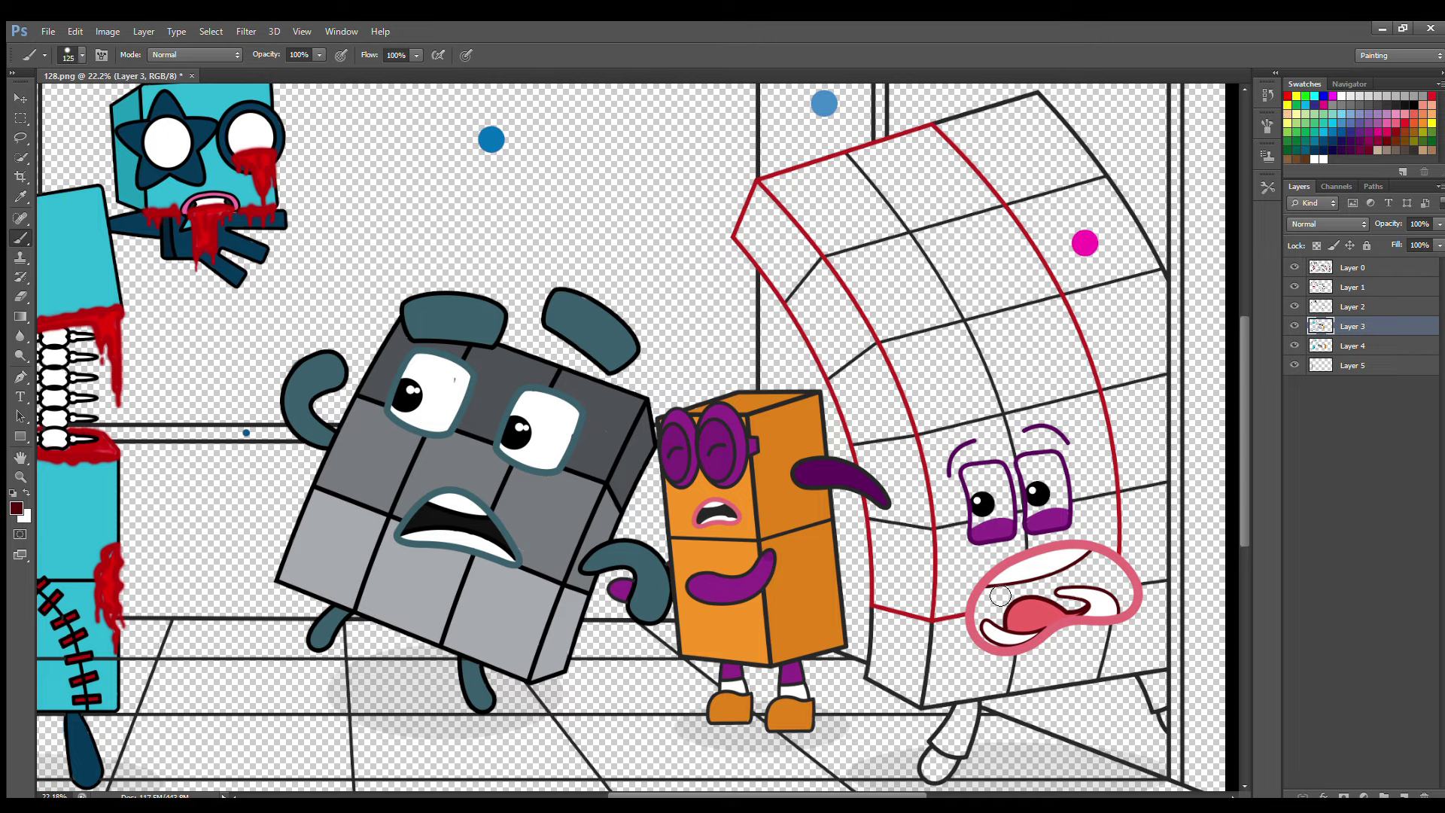
mouse_move(1000, 596)
left_mouse_down()
mouse_move(994, 640)
mouse_move(1054, 580)
mouse_move(1113, 574)
mouse_move(1129, 608)
mouse_move(1051, 602)
mouse_move(1025, 625)
mouse_move(1075, 607)
left_mouse_up()
left_click(1350, 307)
key("e")
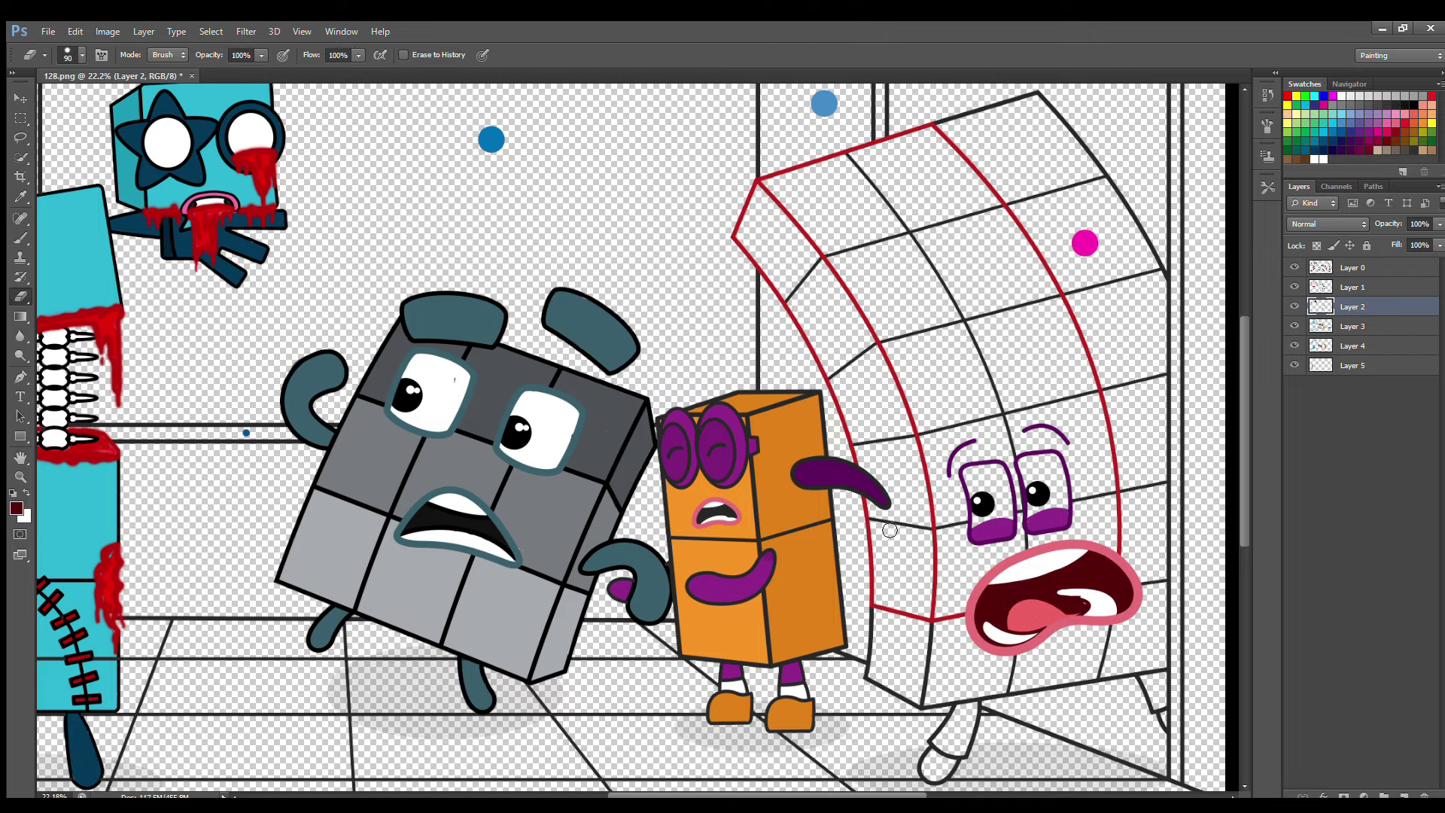
Fill both shoes of the curved character with dark purple sampled from the orange character's raised arm, on Layer 1
left_click(1352, 287)
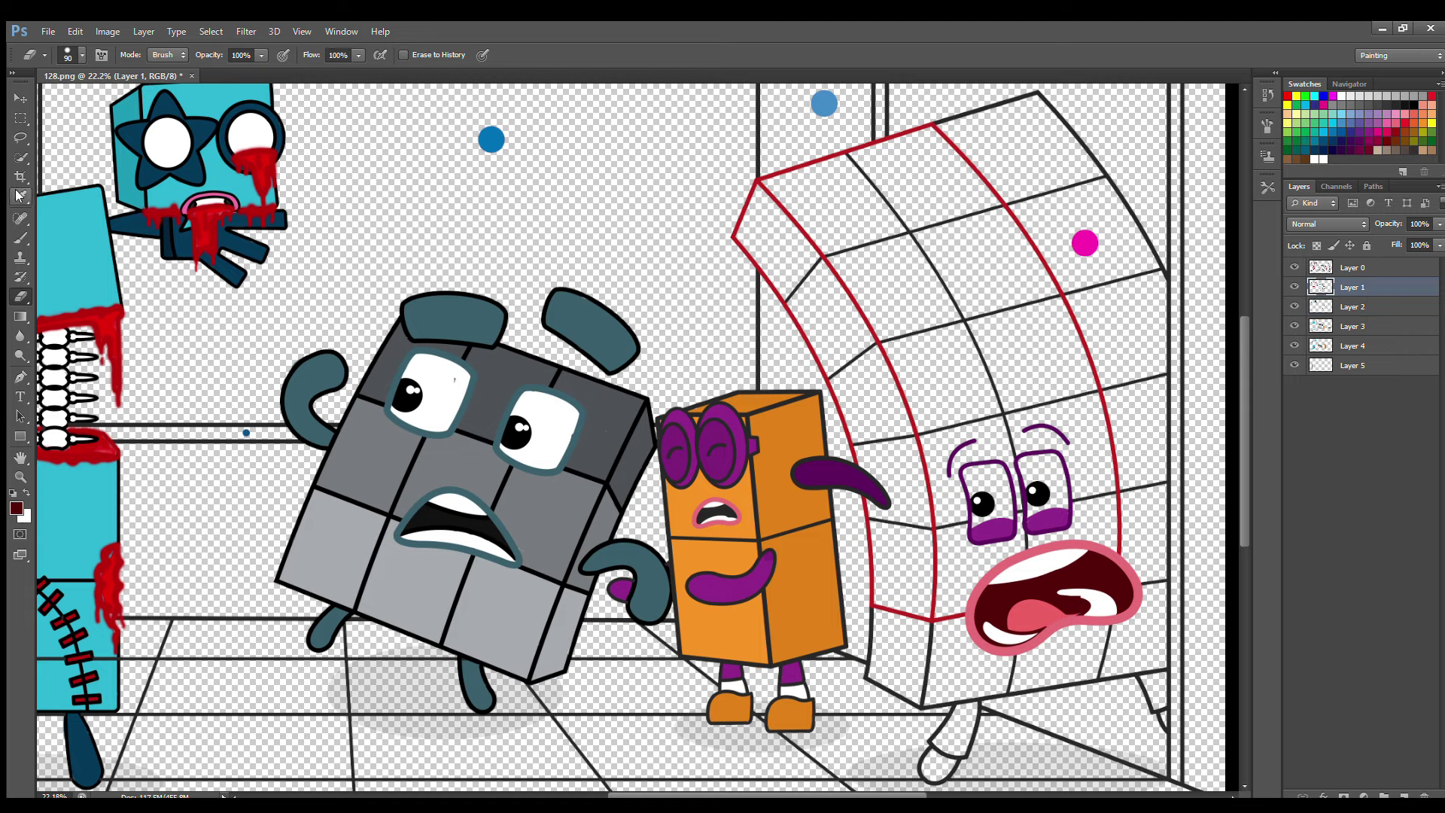
key("b")
left_click(820, 472, "alt")
left_click_drag(934, 771, 944, 765)
Fill both legs of the curved character with red sampled from its red outline, on Layer 2
left_click(1349, 307)
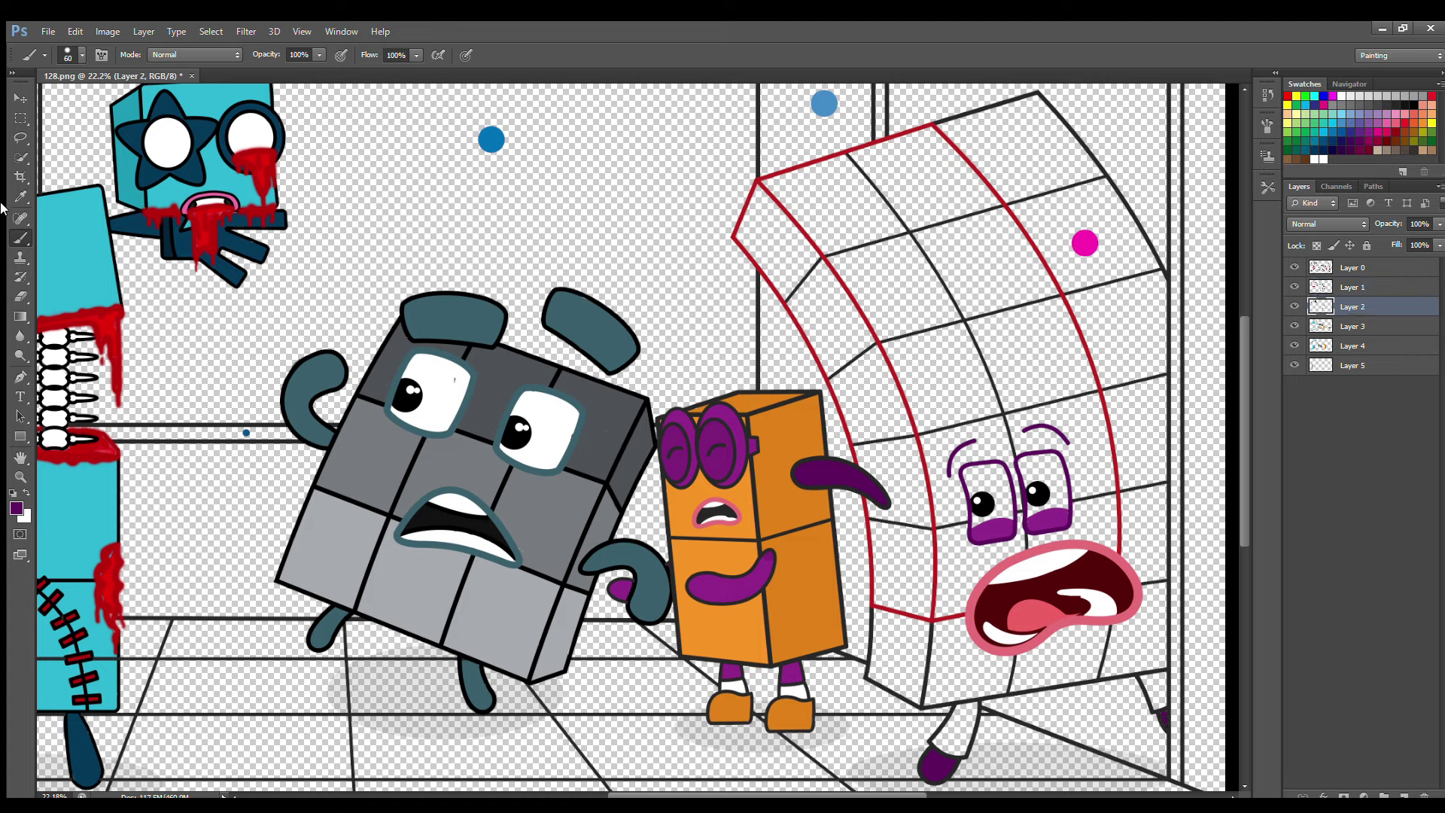
left_click(933, 616, "alt")
key("bracketright")
mouse_move(965, 710)
left_mouse_down()
mouse_move(943, 740)
mouse_move(966, 743)
mouse_move(953, 730)
left_mouse_up()
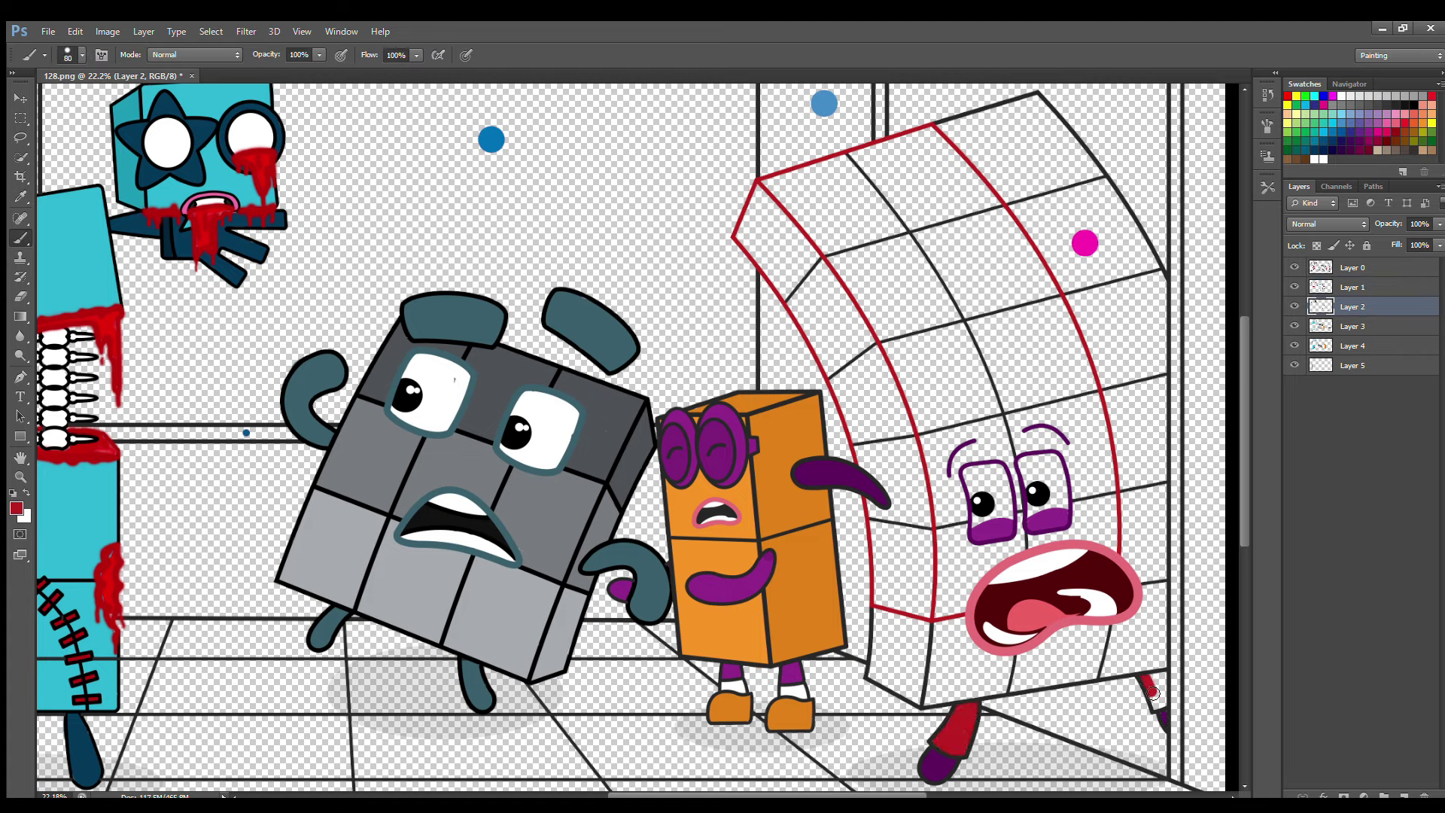
Fill the curved character's front blocks outside the red outline with magenta sampled from the dot, on Layer 4
left_click(1353, 346)
left_click(1085, 242, "alt")
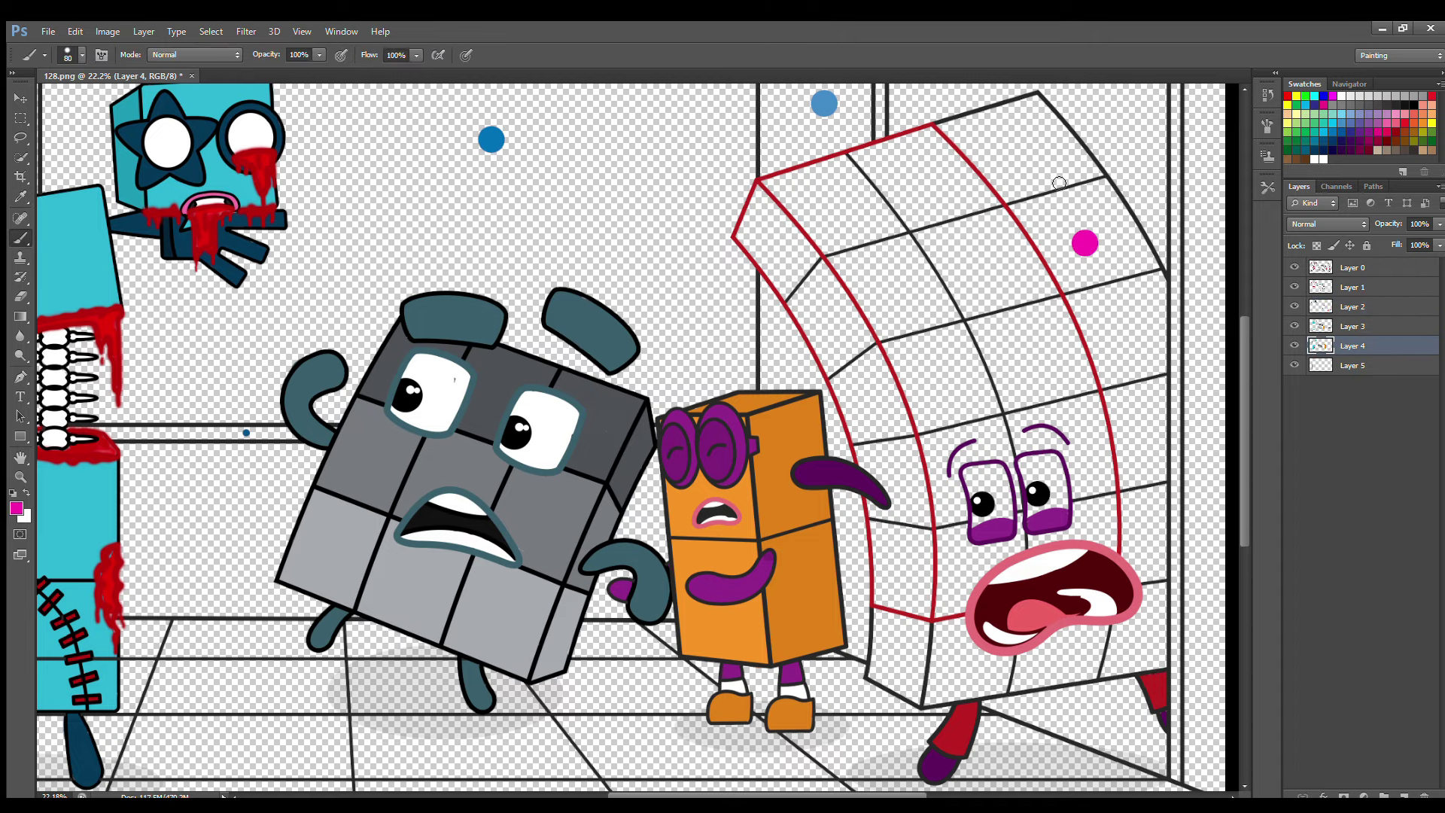
key("bracketleft")
key("bracketleft")
key("bracketleft")
mouse_move(937, 125)
left_mouse_down()
mouse_move(1055, 260)
mouse_move(1105, 371)
mouse_move(1113, 452)
mouse_move(1127, 453)
mouse_move(1129, 565)
left_mouse_up()
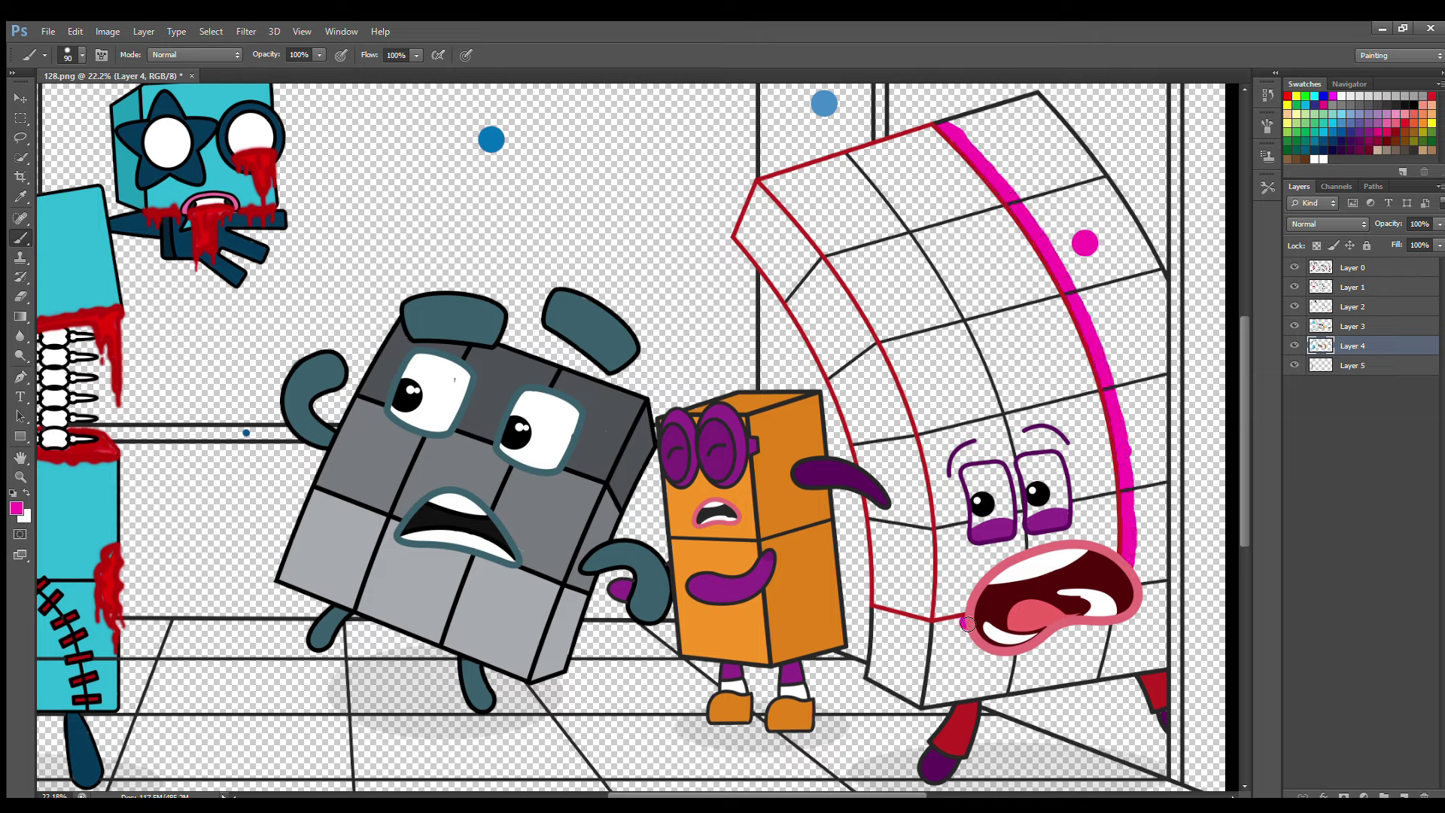
mouse_move(968, 623)
left_mouse_down()
mouse_move(938, 657)
mouse_move(934, 697)
mouse_move(1141, 664)
mouse_move(1161, 639)
mouse_move(1160, 285)
mouse_move(1165, 334)
left_mouse_up()
mouse_move(1162, 284)
left_mouse_down()
mouse_move(1037, 103)
mouse_move(959, 129)
left_mouse_up()
key("bracketright")
mouse_move(1033, 159)
left_mouse_down()
mouse_move(1105, 216)
mouse_move(1154, 321)
mouse_move(1108, 314)
mouse_move(1050, 222)
mouse_move(1081, 224)
mouse_move(1140, 361)
mouse_move(1130, 377)
mouse_move(1148, 363)
mouse_move(1151, 645)
mouse_move(1111, 667)
mouse_move(973, 687)
mouse_move(963, 664)
mouse_move(1044, 661)
left_mouse_up()
key("e")
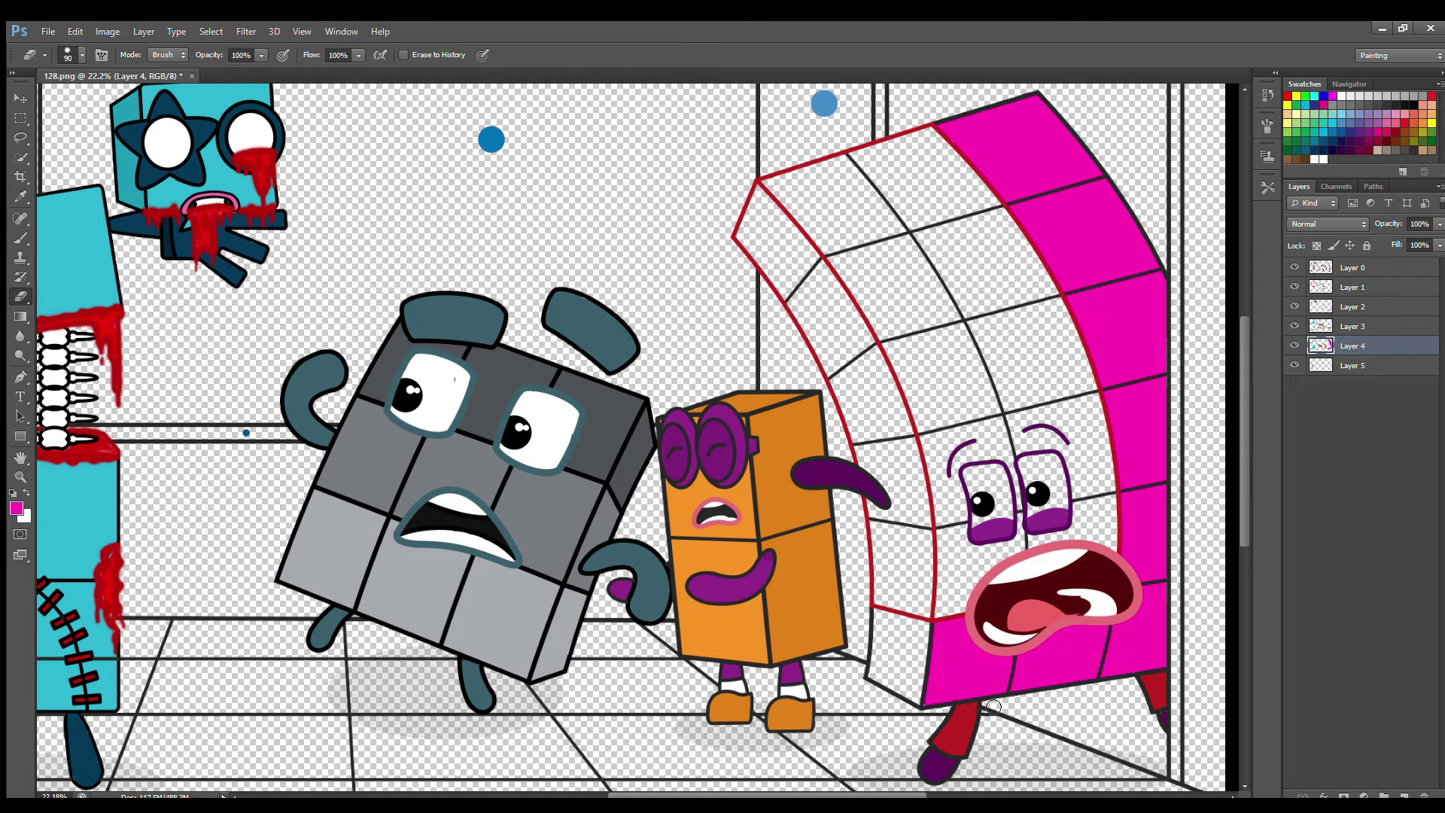
Fill the side face of the curved character's bottom block with darker magenta on Layer 5
left_click(1353, 366)
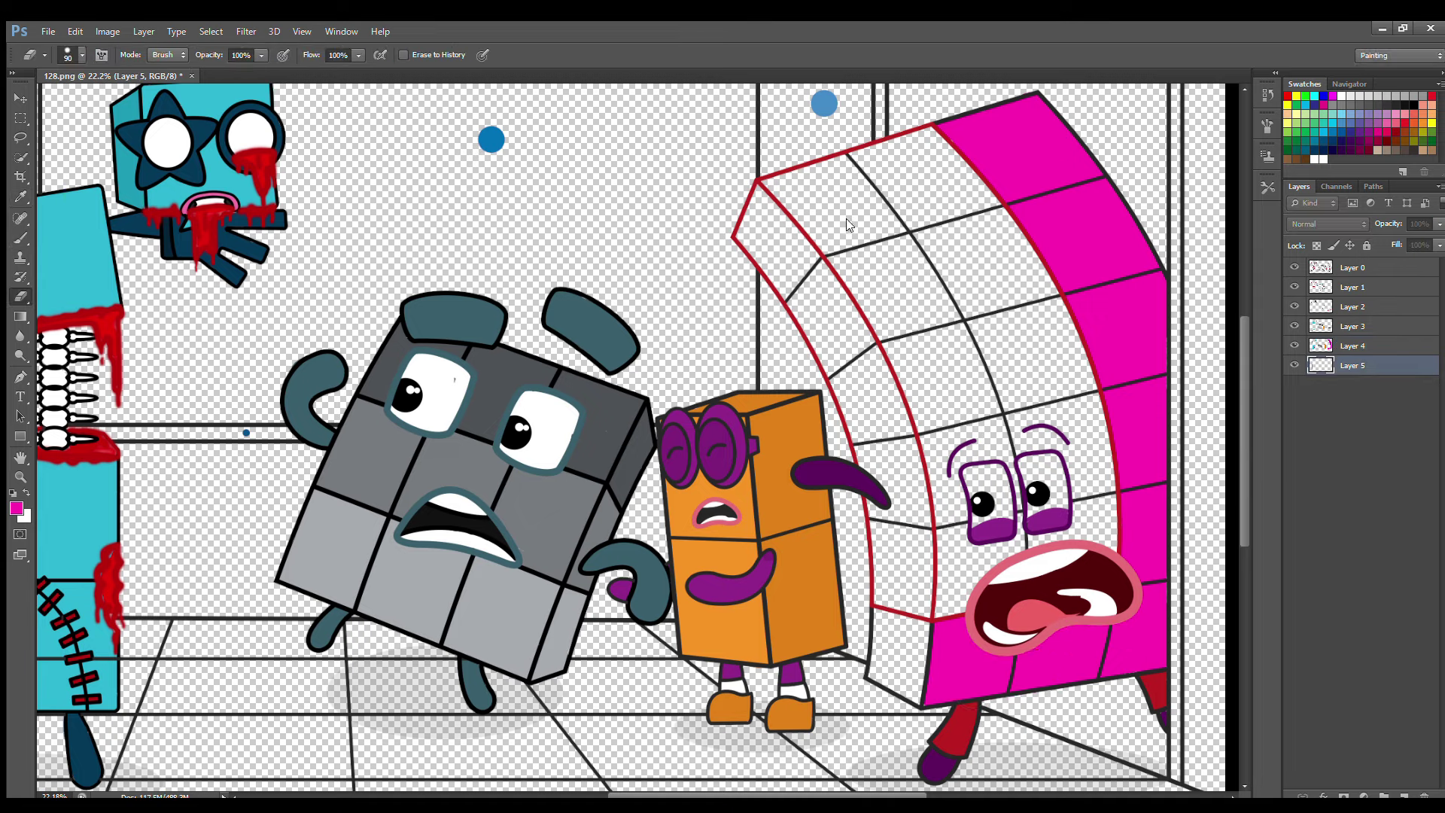
key("b")
mouse_move(879, 612)
left_mouse_down()
mouse_move(875, 677)
mouse_move(926, 700)
mouse_move(927, 633)
mouse_move(891, 630)
mouse_move(909, 684)
mouse_move(917, 637)
mouse_move(901, 672)
left_mouse_up()
key("i")
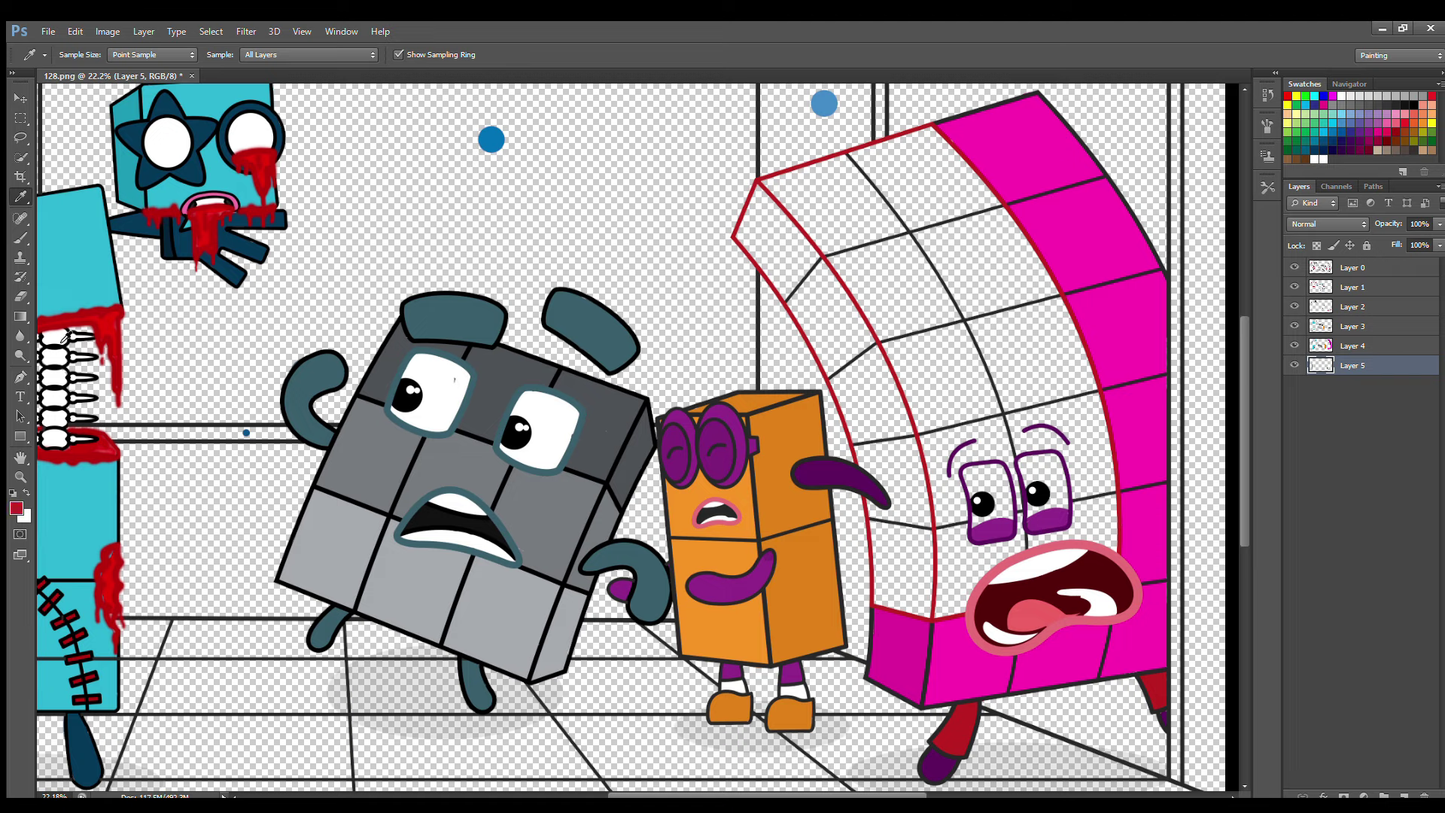
left_click(695, 261)
key("b")
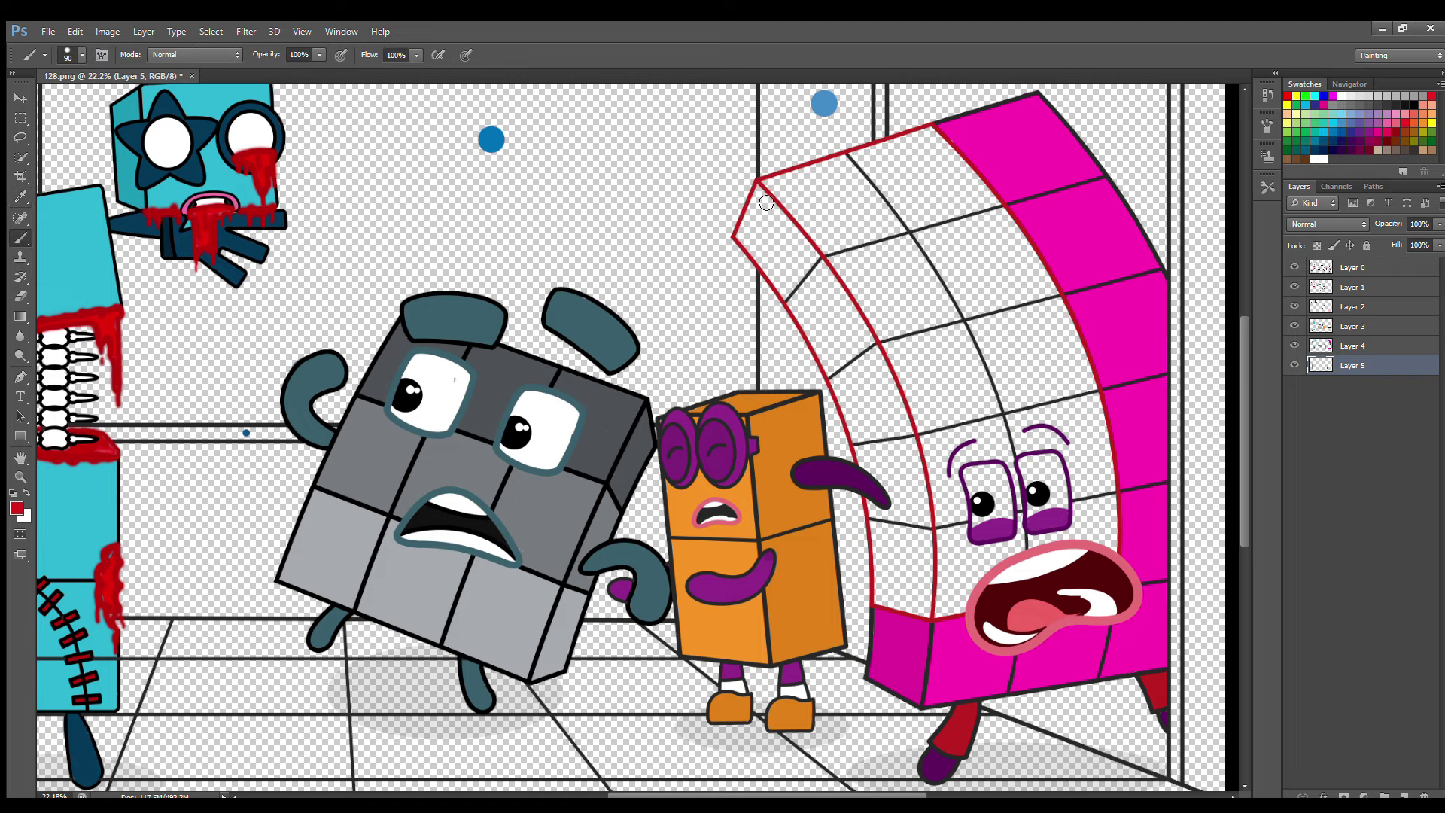
left_click_drag(758, 186, 760, 204)
key("ctrl+z")
Fill the curved character's front blocks inside the red outline with white on a new Layer 6
key("ctrl+shift+alt+n")
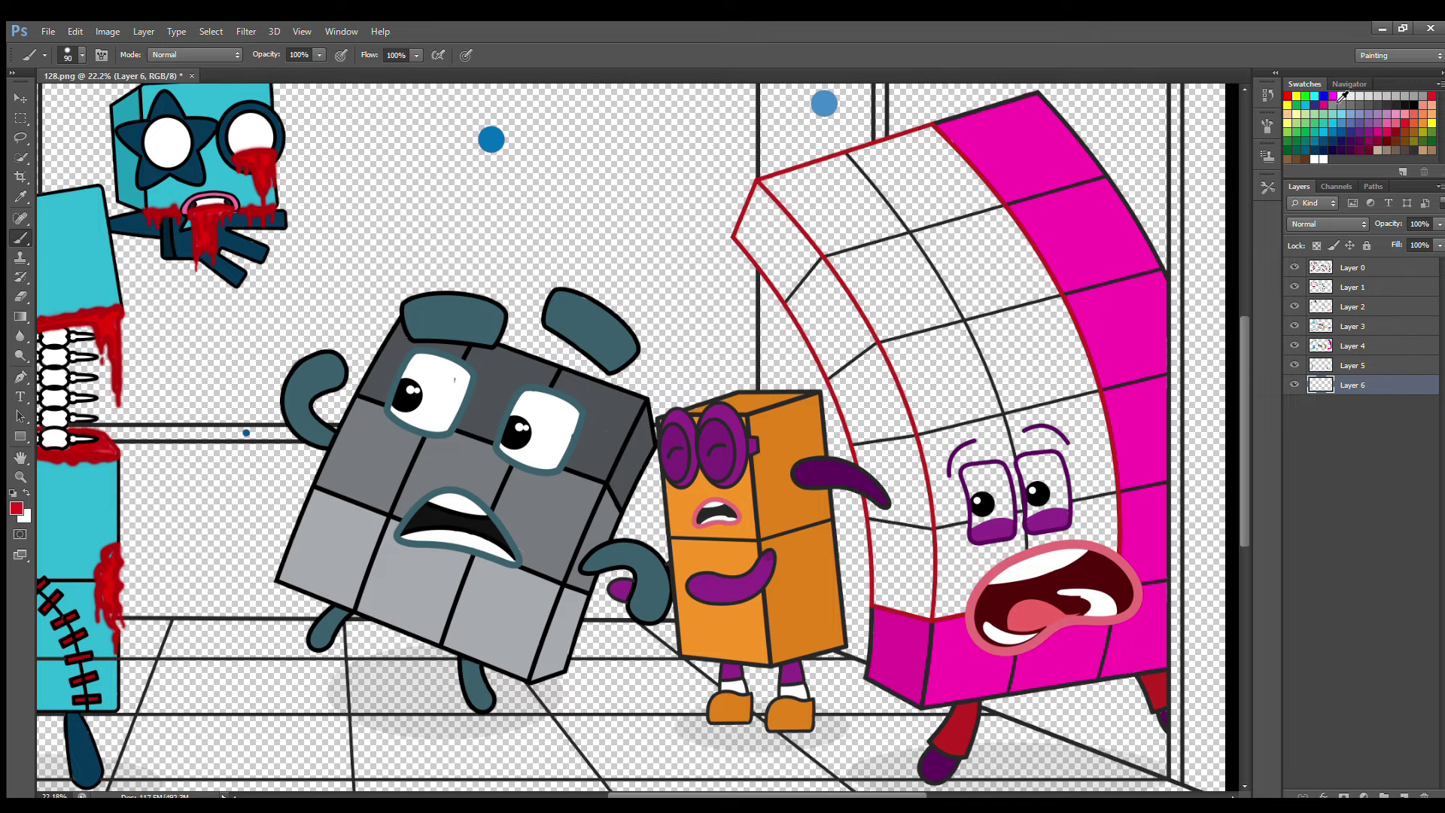
mouse_move(779, 189)
left_mouse_down()
mouse_move(864, 300)
mouse_move(937, 455)
mouse_move(943, 622)
left_mouse_up()
left_click_drag(789, 188, 940, 140)
key("bracketright")
key("bracketright")
mouse_move(810, 201)
left_mouse_down()
mouse_move(949, 161)
mouse_move(822, 209)
mouse_move(934, 405)
mouse_move(981, 604)
mouse_move(1125, 559)
mouse_move(986, 547)
mouse_move(991, 515)
mouse_move(1122, 472)
mouse_move(982, 465)
mouse_move(1096, 411)
mouse_move(964, 407)
mouse_move(1075, 360)
mouse_move(957, 344)
mouse_move(1067, 316)
mouse_move(915, 312)
mouse_move(1016, 262)
mouse_move(914, 237)
mouse_move(958, 203)
mouse_move(849, 225)
left_mouse_up()
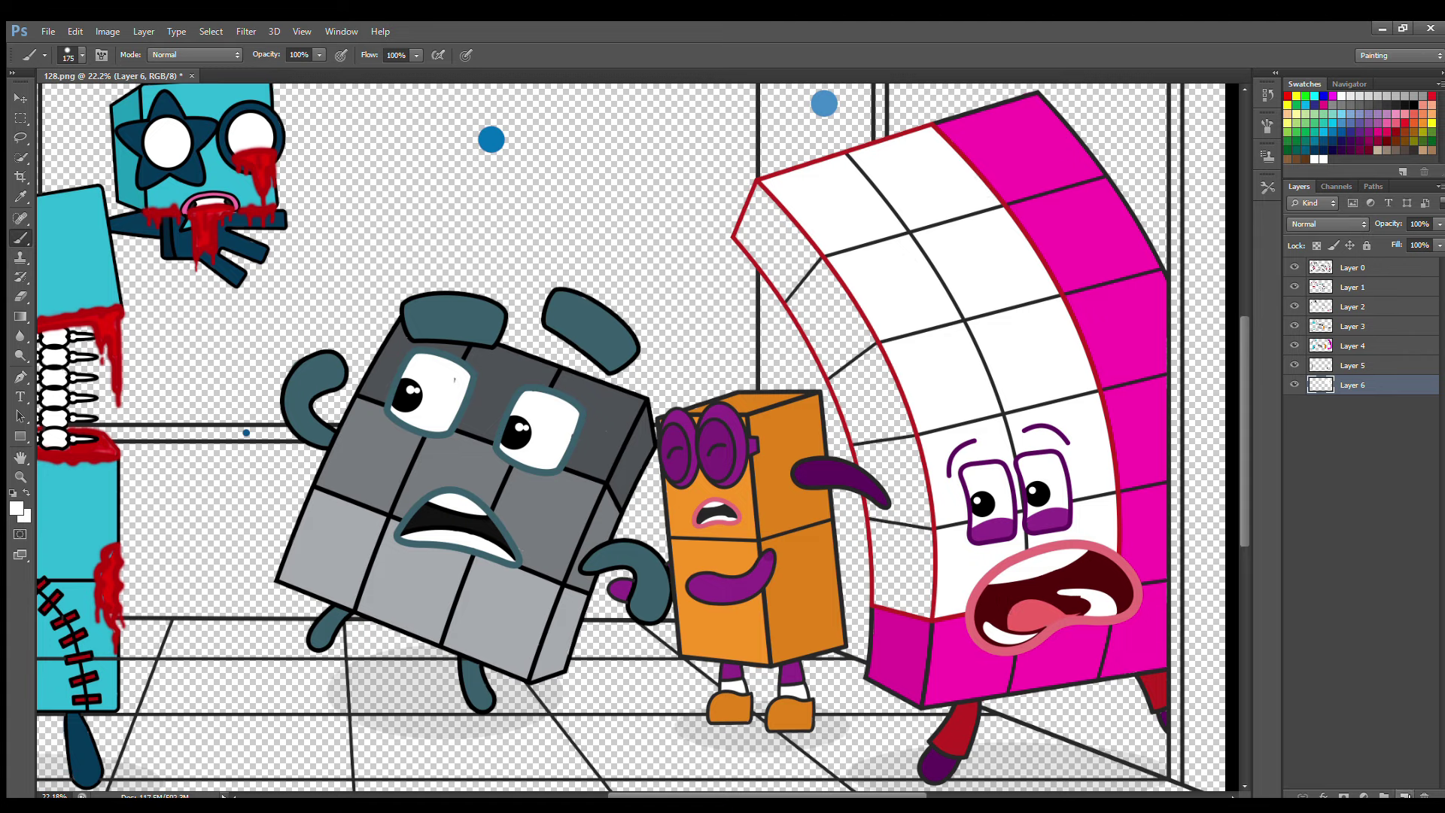
Fill the curved character's side face above the magenta bottom block with red on a new Layer 7
left_click(1404, 794)
key("i")
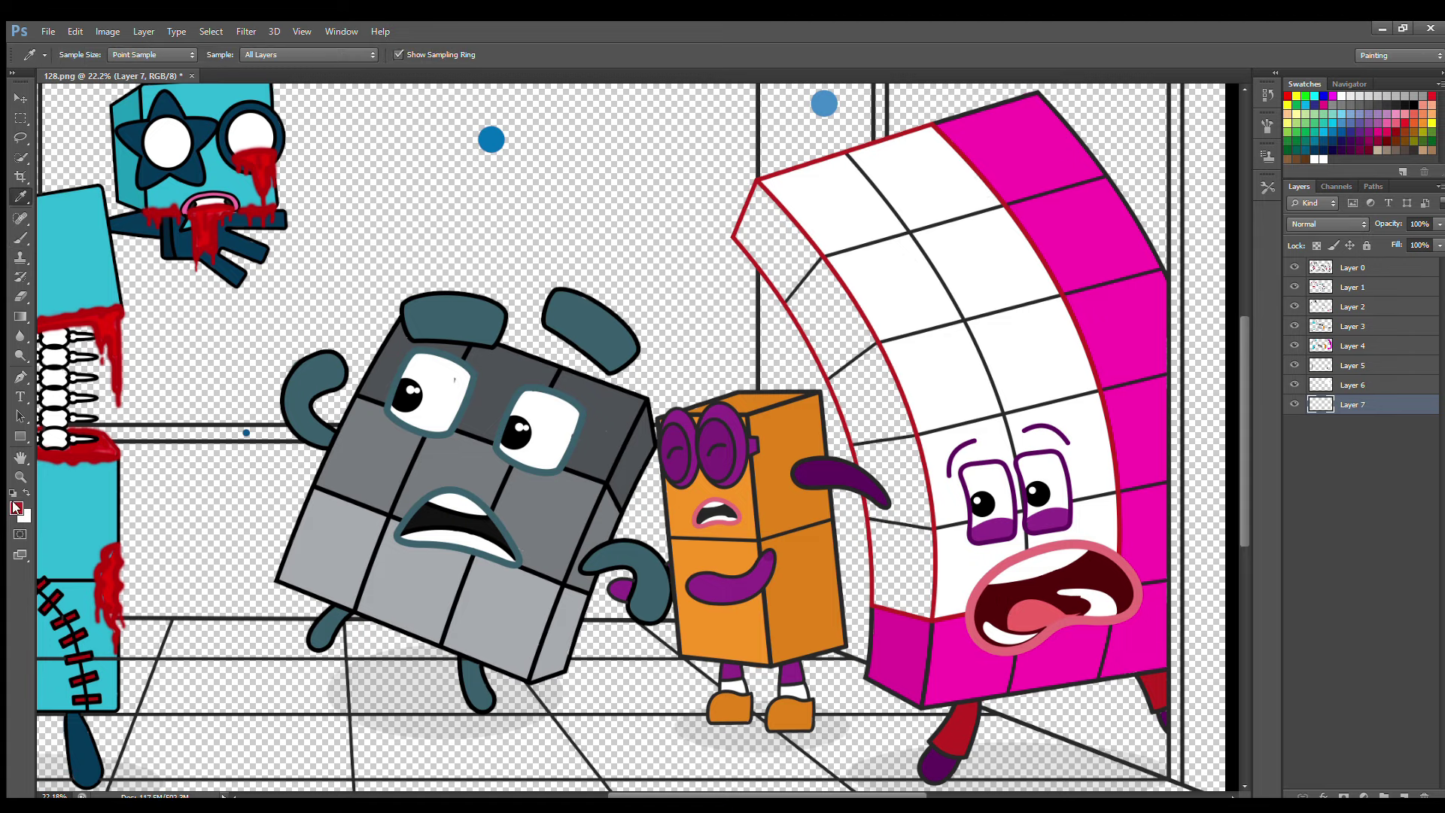
key("b")
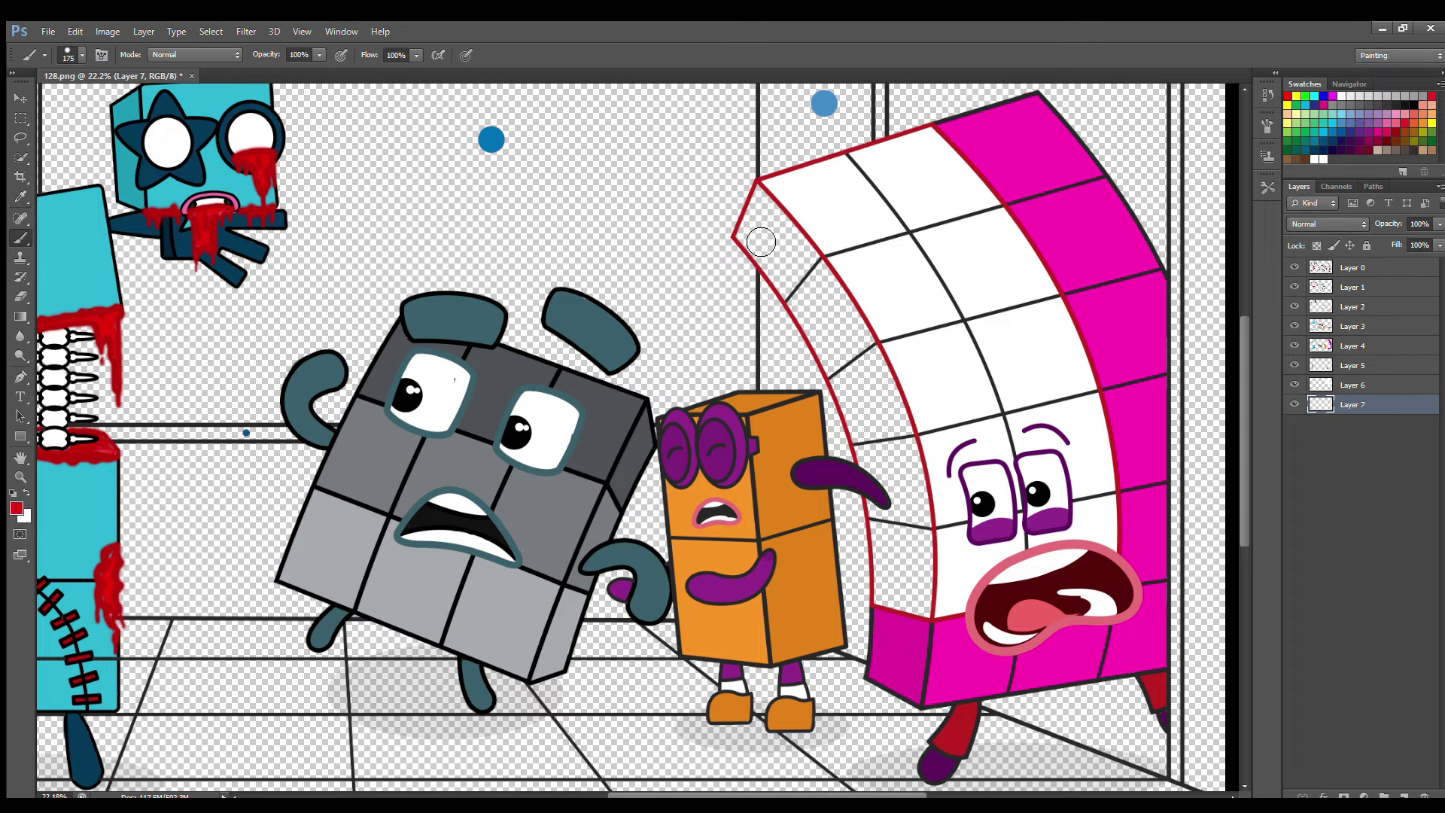
mouse_move(744, 238)
left_mouse_down()
mouse_move(868, 455)
mouse_move(883, 597)
mouse_move(928, 619)
mouse_move(806, 322)
mouse_move(749, 235)
mouse_move(765, 191)
mouse_move(843, 298)
mouse_move(830, 327)
mouse_move(927, 609)
mouse_move(914, 459)
mouse_move(860, 335)
mouse_move(917, 579)
left_mouse_up()
key("bracketright")
key("bracketright")
key("bracketright")
key("alt+bracketleft")
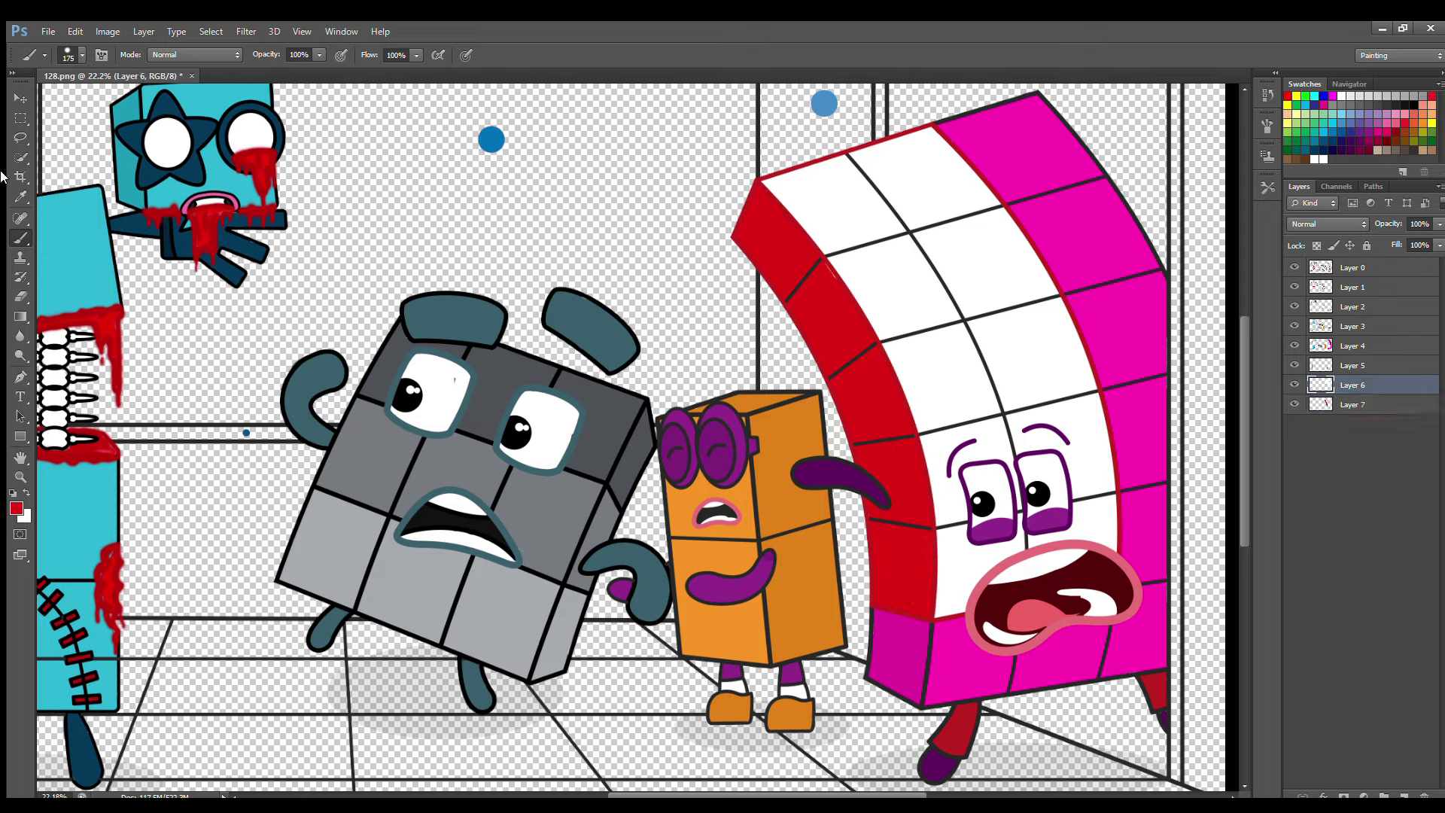
key("e")
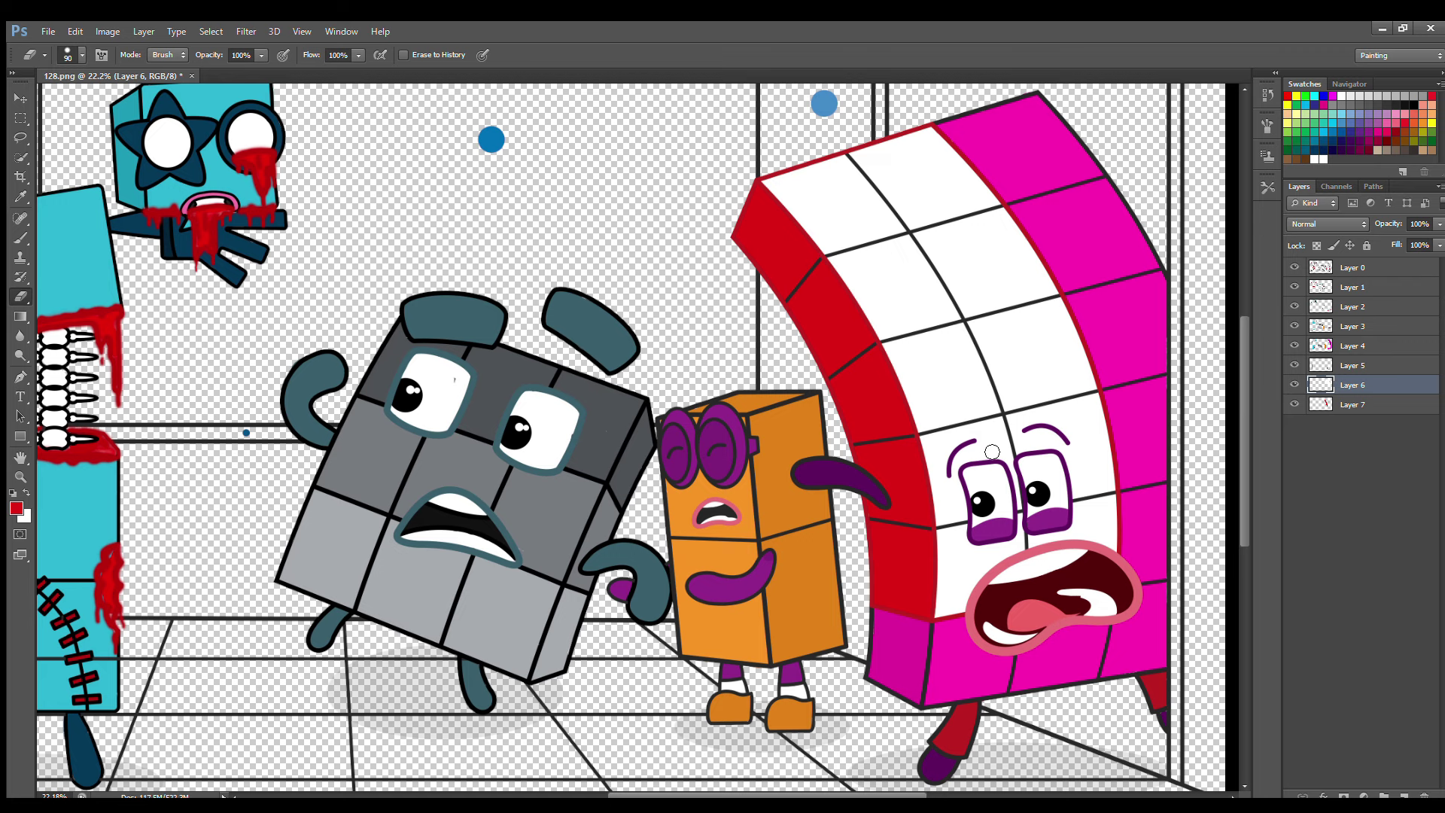
Fill the whole tiled floor with brown sampled from the brown dot, on a new Layer 8
scroll(993, 452, "down", 2)
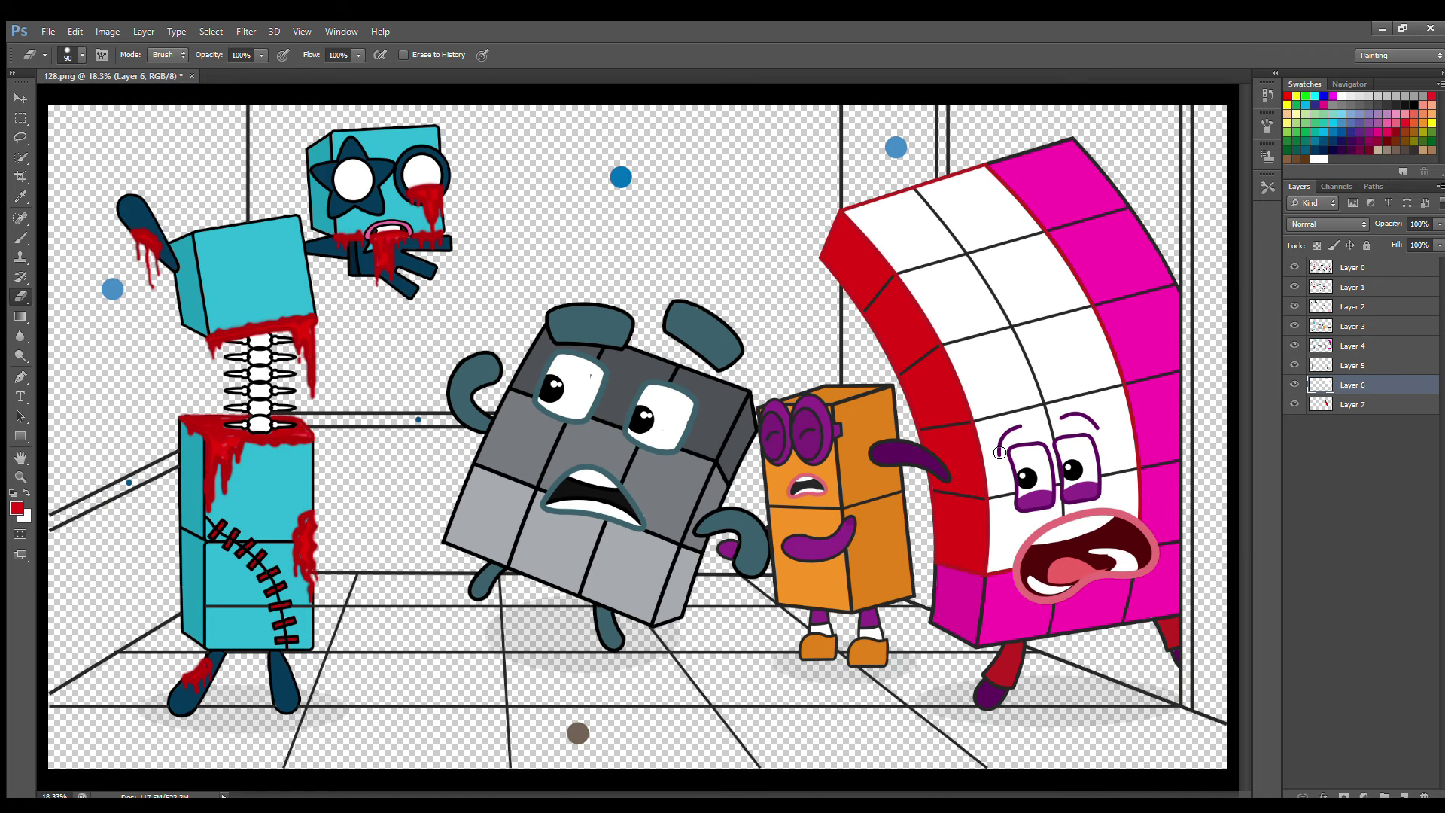
left_click(1405, 795)
key("b")
key("i")
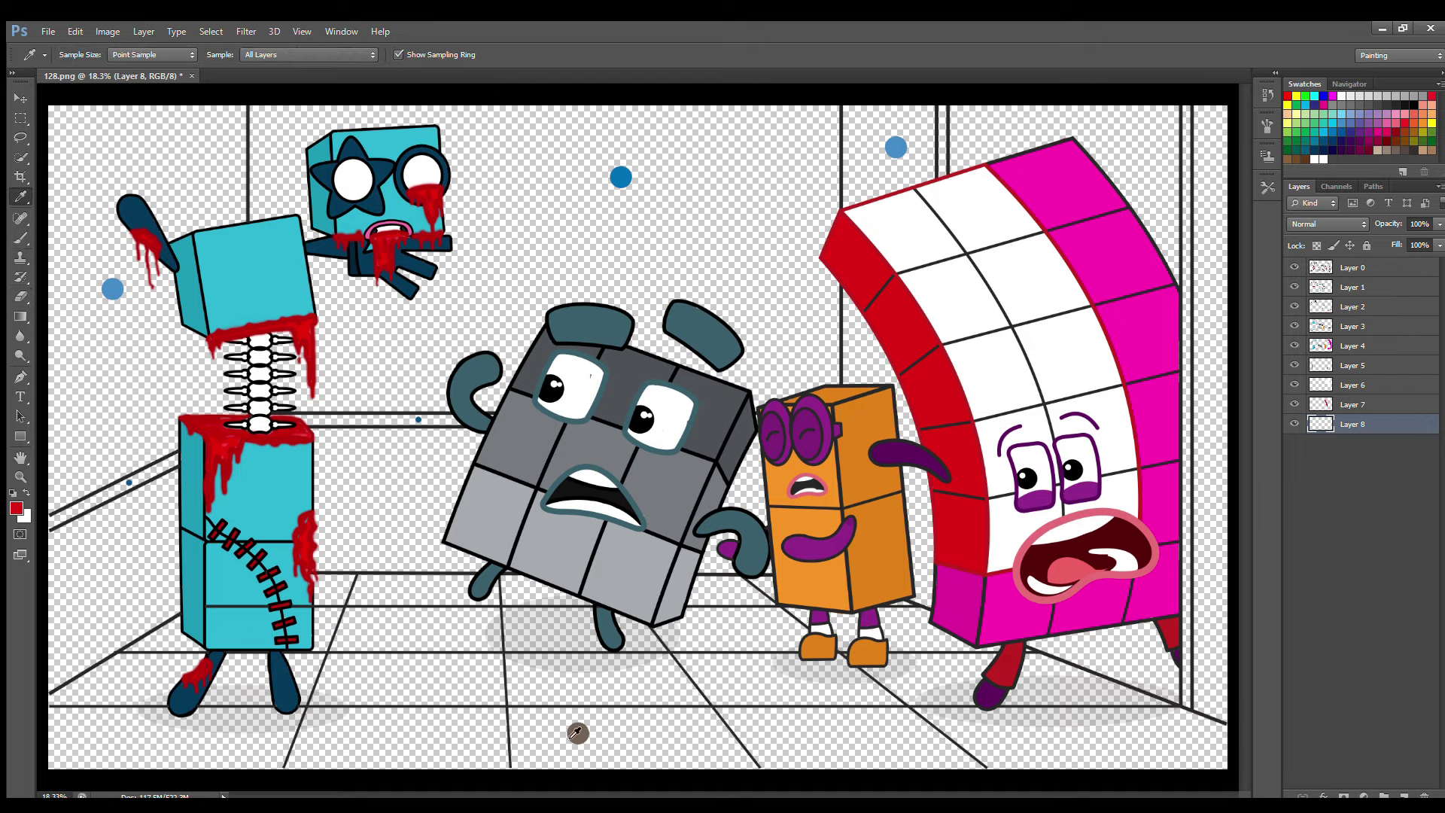
left_click(578, 732)
key("b")
mouse_move(57, 707)
left_mouse_down()
mouse_move(171, 640)
mouse_move(62, 708)
mouse_move(330, 589)
mouse_move(758, 588)
mouse_move(739, 610)
mouse_move(915, 619)
mouse_move(1207, 734)
mouse_move(1230, 757)
mouse_move(1200, 768)
mouse_move(1209, 778)
mouse_move(1083, 751)
left_mouse_up()
key("bracketright")
key("bracketright")
key("bracketright")
mouse_move(909, 641)
left_mouse_down()
mouse_move(675, 629)
mouse_move(989, 708)
mouse_move(1043, 775)
mouse_move(184, 773)
mouse_move(78, 747)
mouse_move(187, 676)
mouse_move(378, 622)
mouse_move(582, 620)
mouse_move(323, 656)
mouse_move(797, 675)
mouse_move(717, 709)
mouse_move(195, 708)
mouse_move(436, 681)
mouse_move(1005, 722)
mouse_move(881, 743)
mouse_move(291, 746)
mouse_move(185, 720)
left_mouse_up()
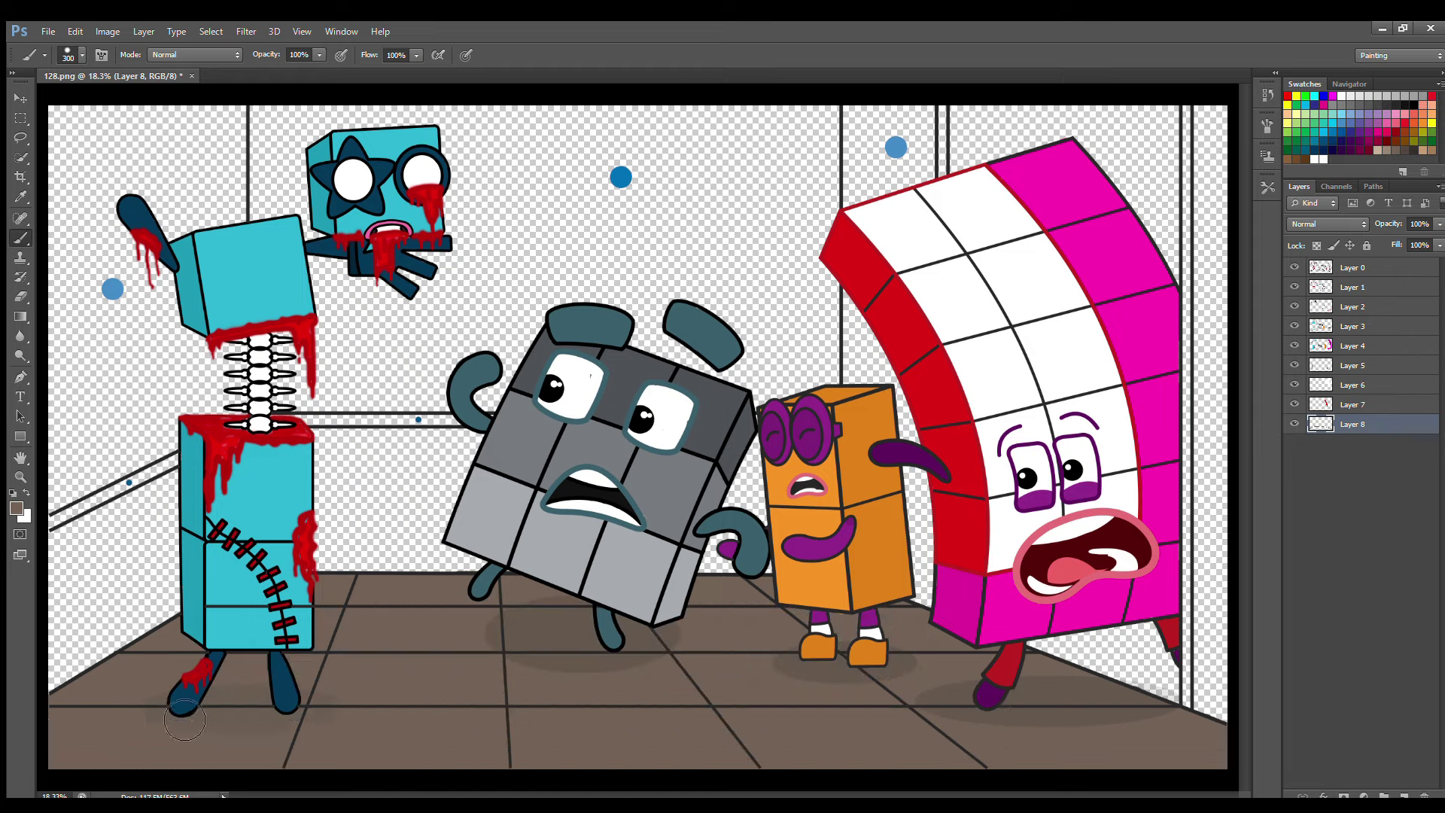
left_click(1353, 326)
key("e")
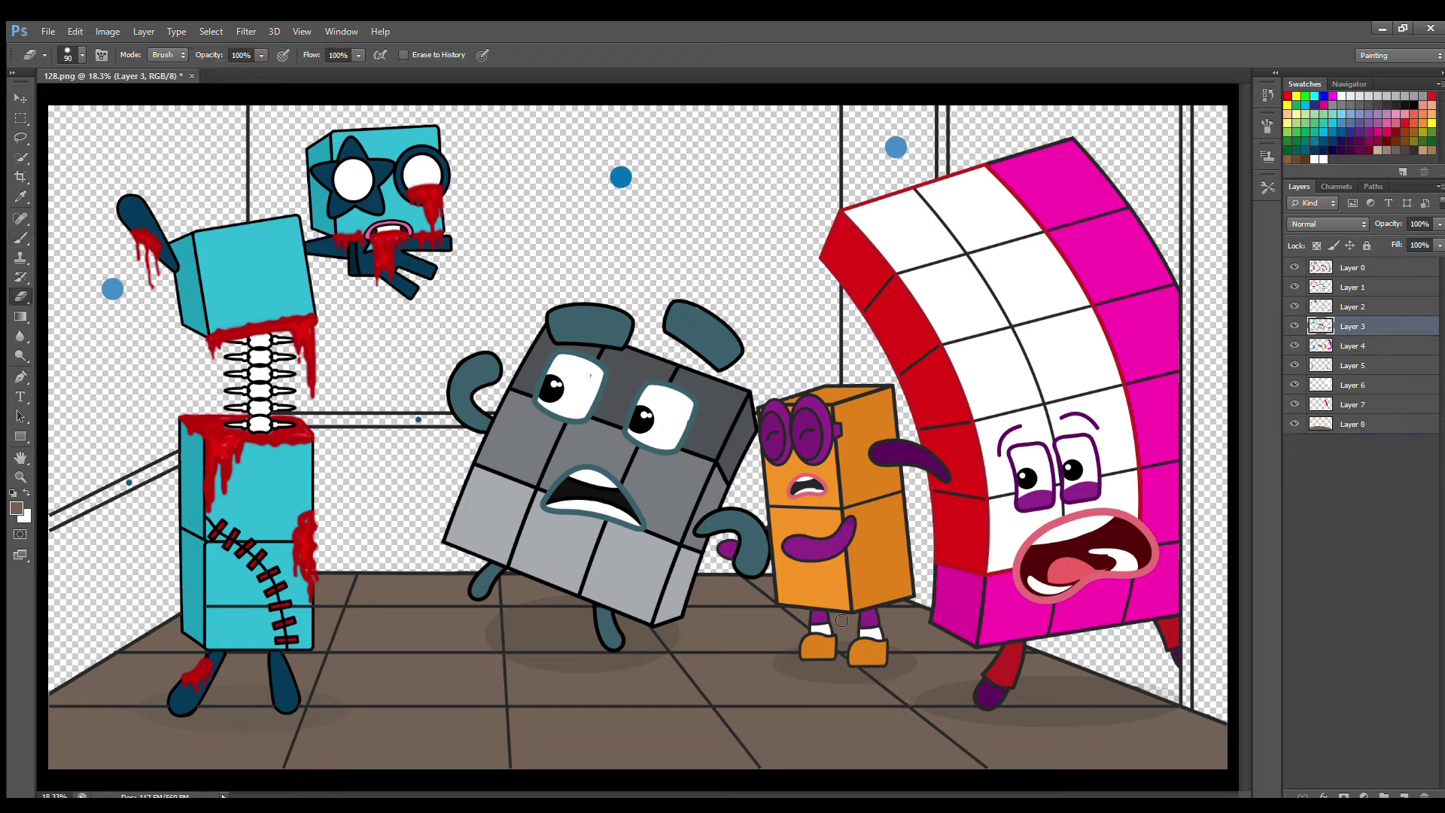
left_click(1357, 425)
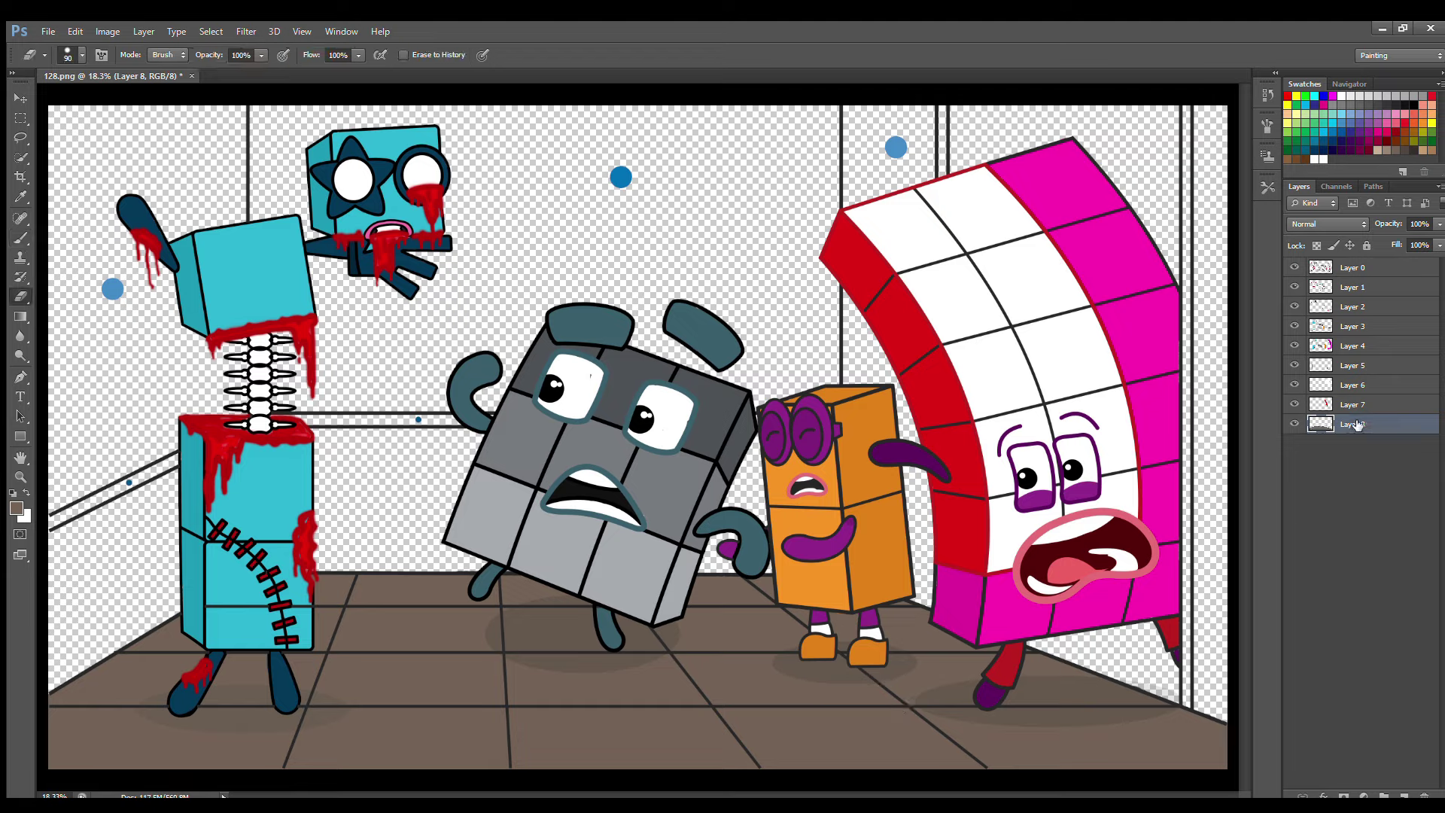
Fill the left wall's section below the rail with light blue sampled from the left wall's dot, on a new Layer 9
left_click(1405, 795)
left_click_drag(1353, 426, 1353, 450)
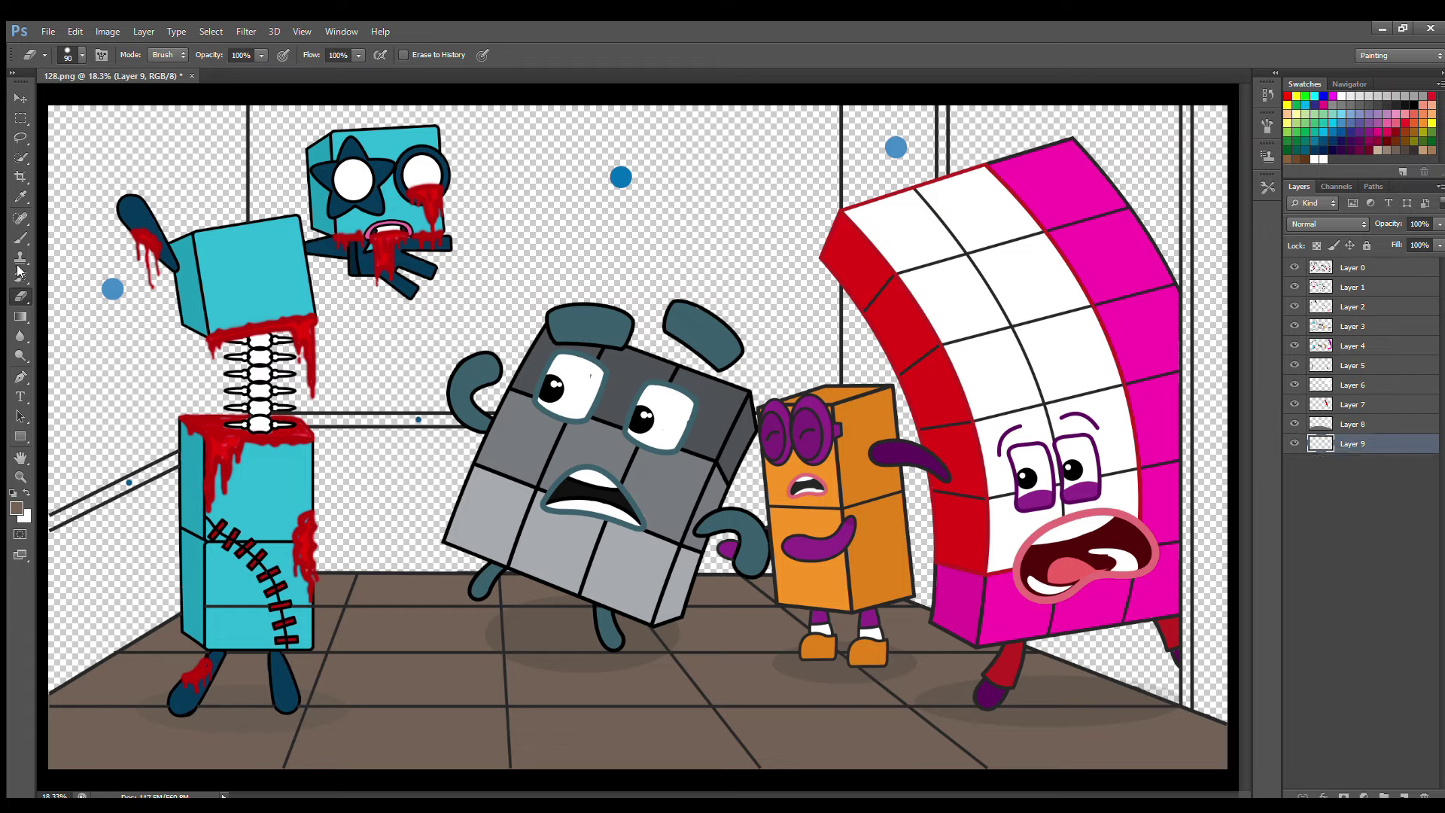
left_click(20, 197)
left_click(113, 288)
left_click(13, 240)
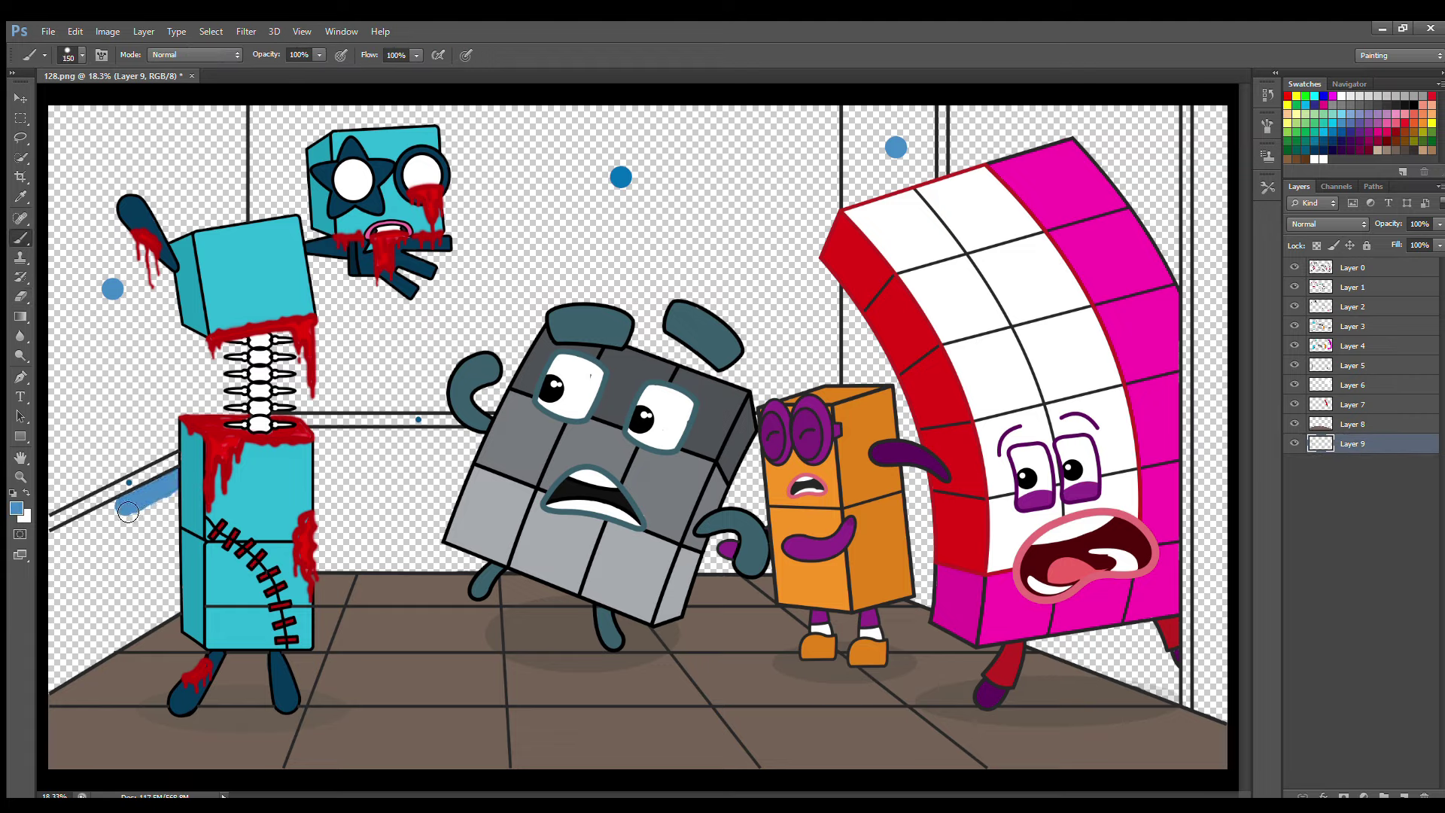
key("bracketright")
key("bracketright")
mouse_move(142, 505)
left_mouse_down()
mouse_move(181, 544)
mouse_move(175, 621)
mouse_move(76, 683)
mouse_move(58, 623)
mouse_move(75, 556)
mouse_move(172, 518)
mouse_move(171, 603)
mouse_move(84, 652)
left_mouse_up()
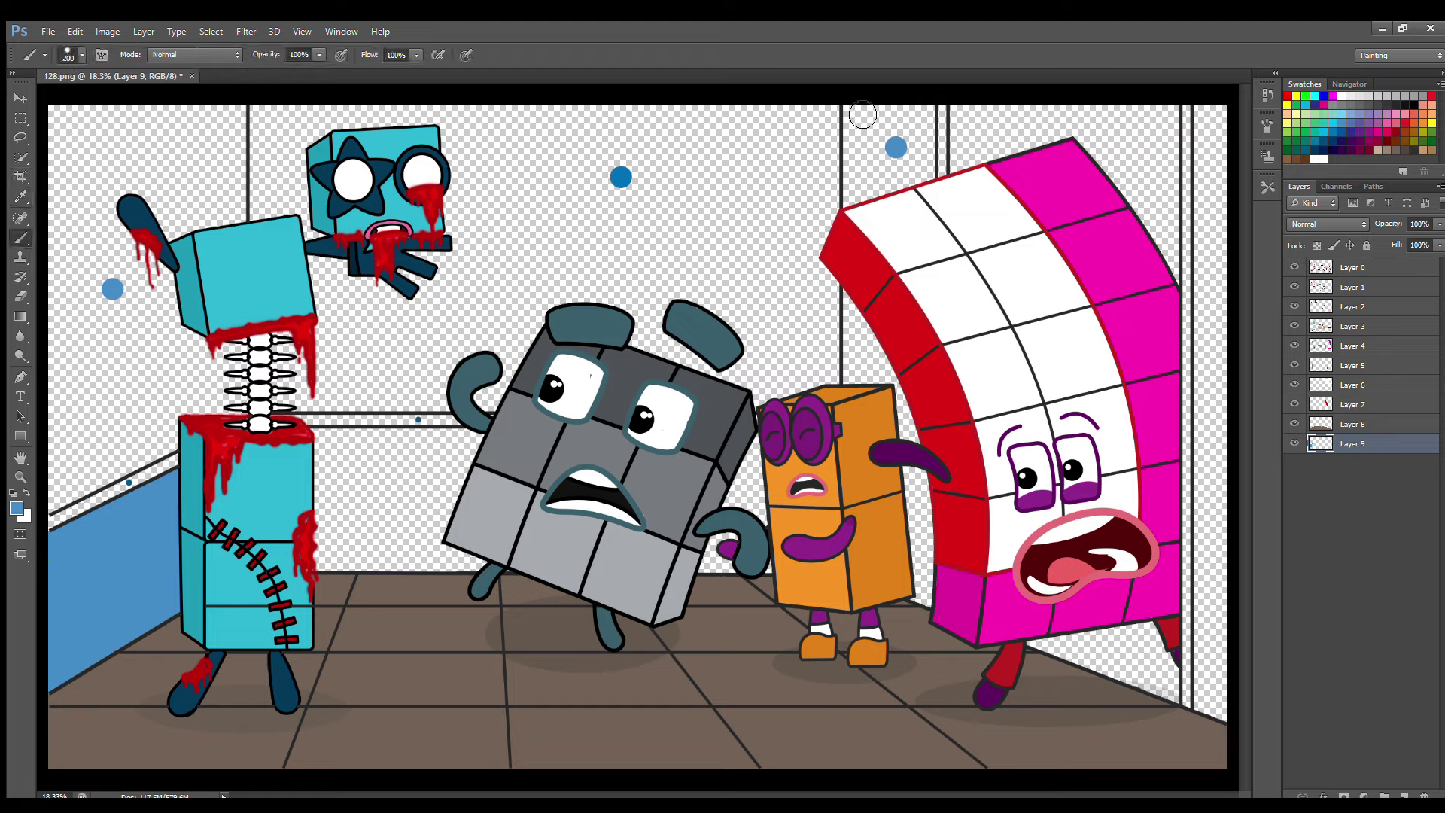
Fill the right wall's first panel, behind the orange character and the curved character, with the same light blue on Layer 9
left_click_drag(858, 112, 863, 198)
left_click_drag(863, 301, 865, 398)
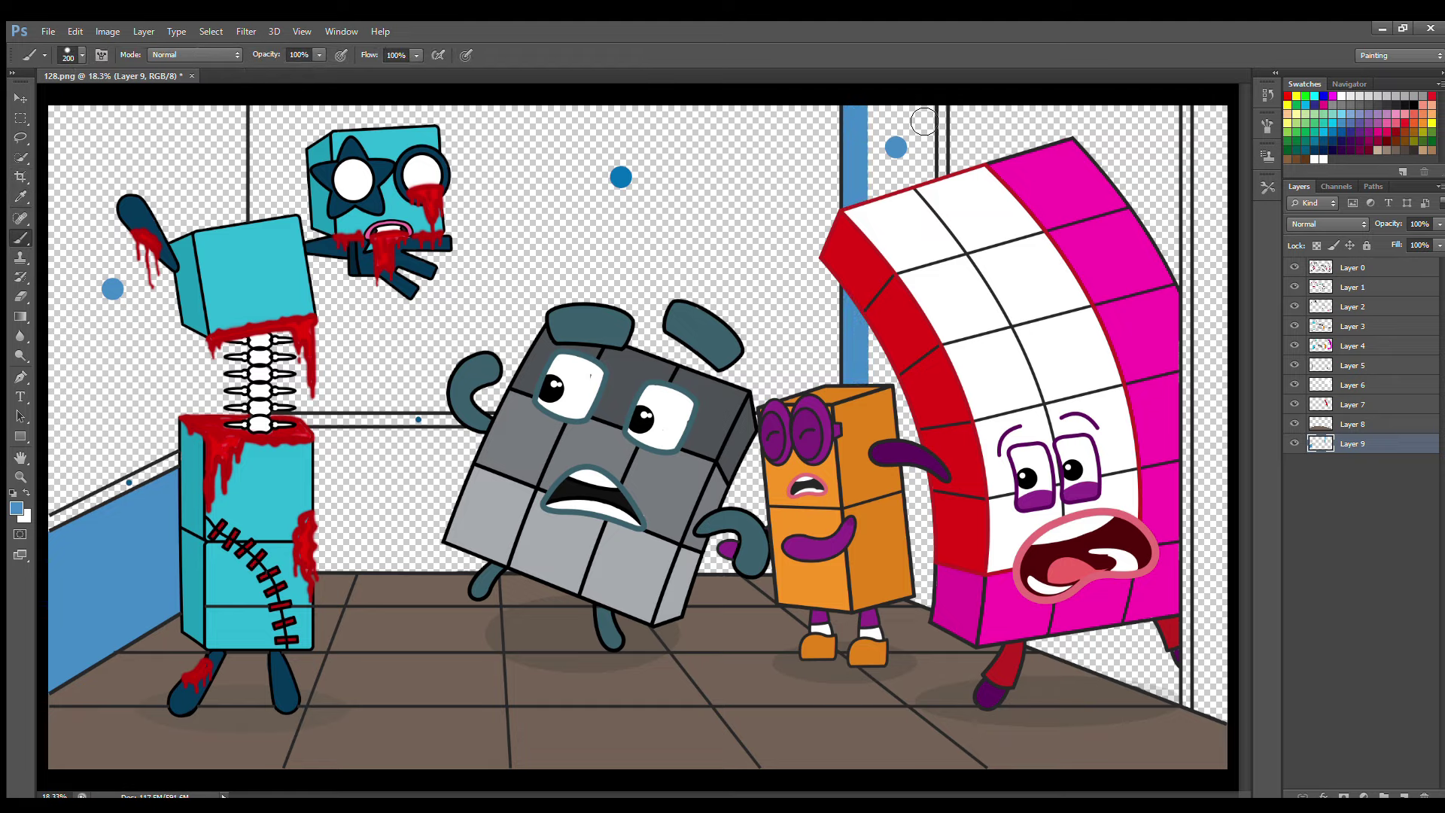
left_click_drag(924, 122, 928, 186)
mouse_move(886, 138)
left_mouse_down()
mouse_move(914, 217)
mouse_move(885, 365)
mouse_move(918, 427)
left_mouse_up()
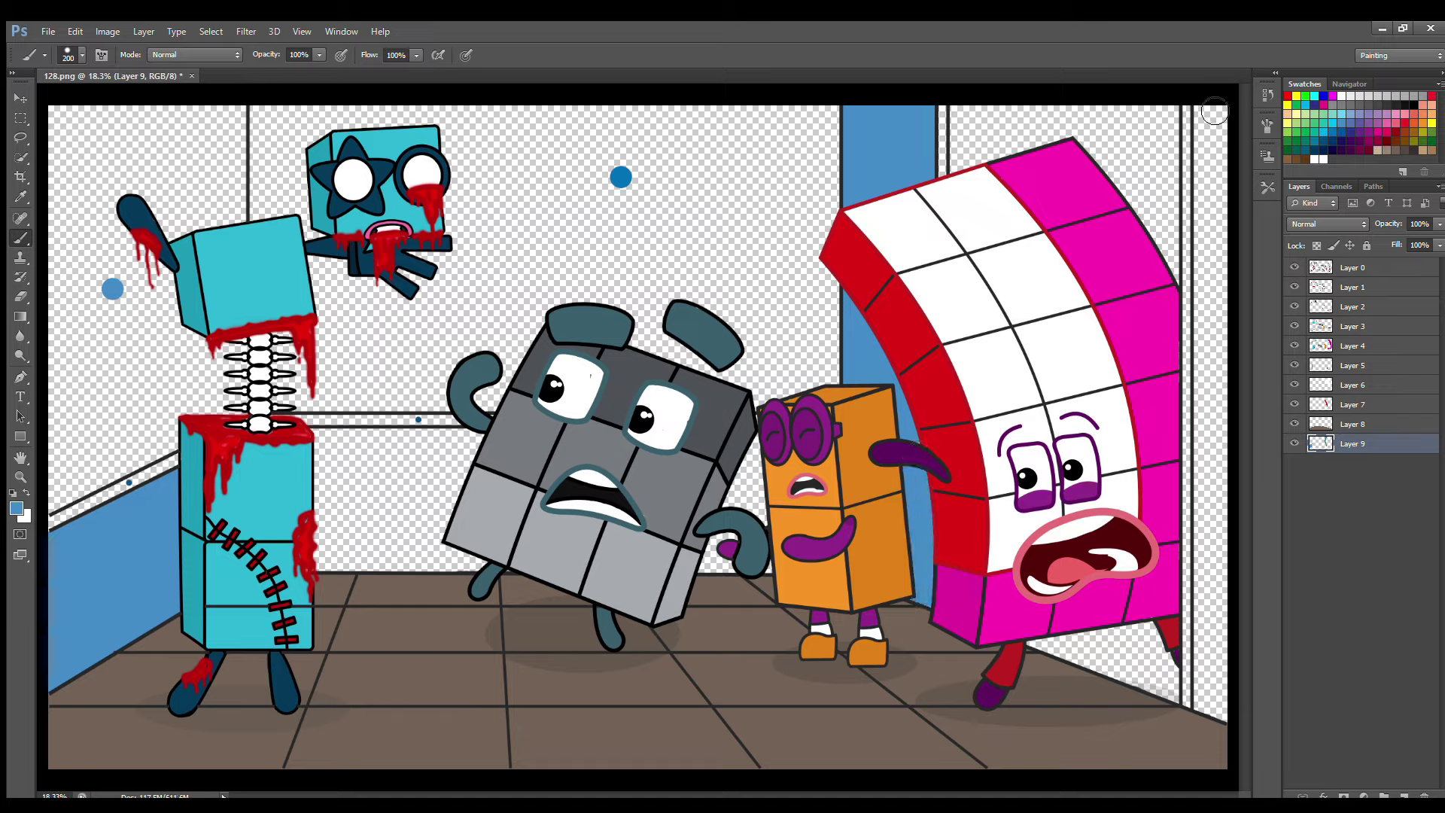
Fill the remaining right wall panels around and beyond the curved character with the same light blue on Layer 9
left_click_drag(1208, 113, 1213, 147)
mouse_move(1213, 196)
left_mouse_down()
mouse_move(1214, 720)
mouse_move(1230, 459)
mouse_move(1226, 107)
left_mouse_up()
left_click_drag(968, 109, 972, 191)
left_click_drag(1173, 129, 1174, 256)
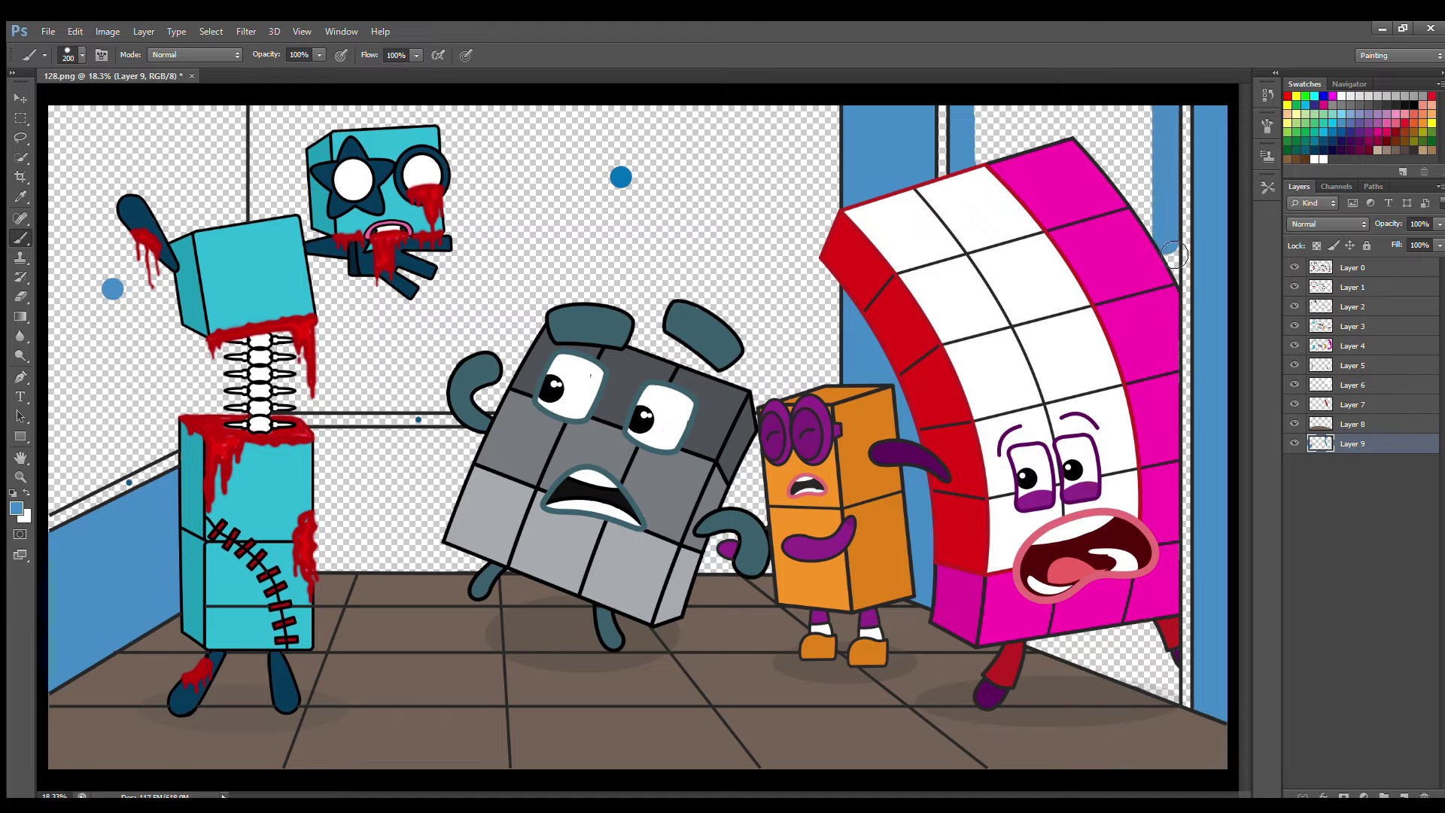
mouse_move(1163, 667)
left_mouse_down()
mouse_move(1130, 680)
mouse_move(1156, 672)
mouse_move(1148, 638)
left_mouse_up()
mouse_move(986, 113)
left_mouse_down()
mouse_move(1159, 113)
mouse_move(994, 137)
mouse_move(1146, 146)
mouse_move(1117, 194)
left_mouse_up()
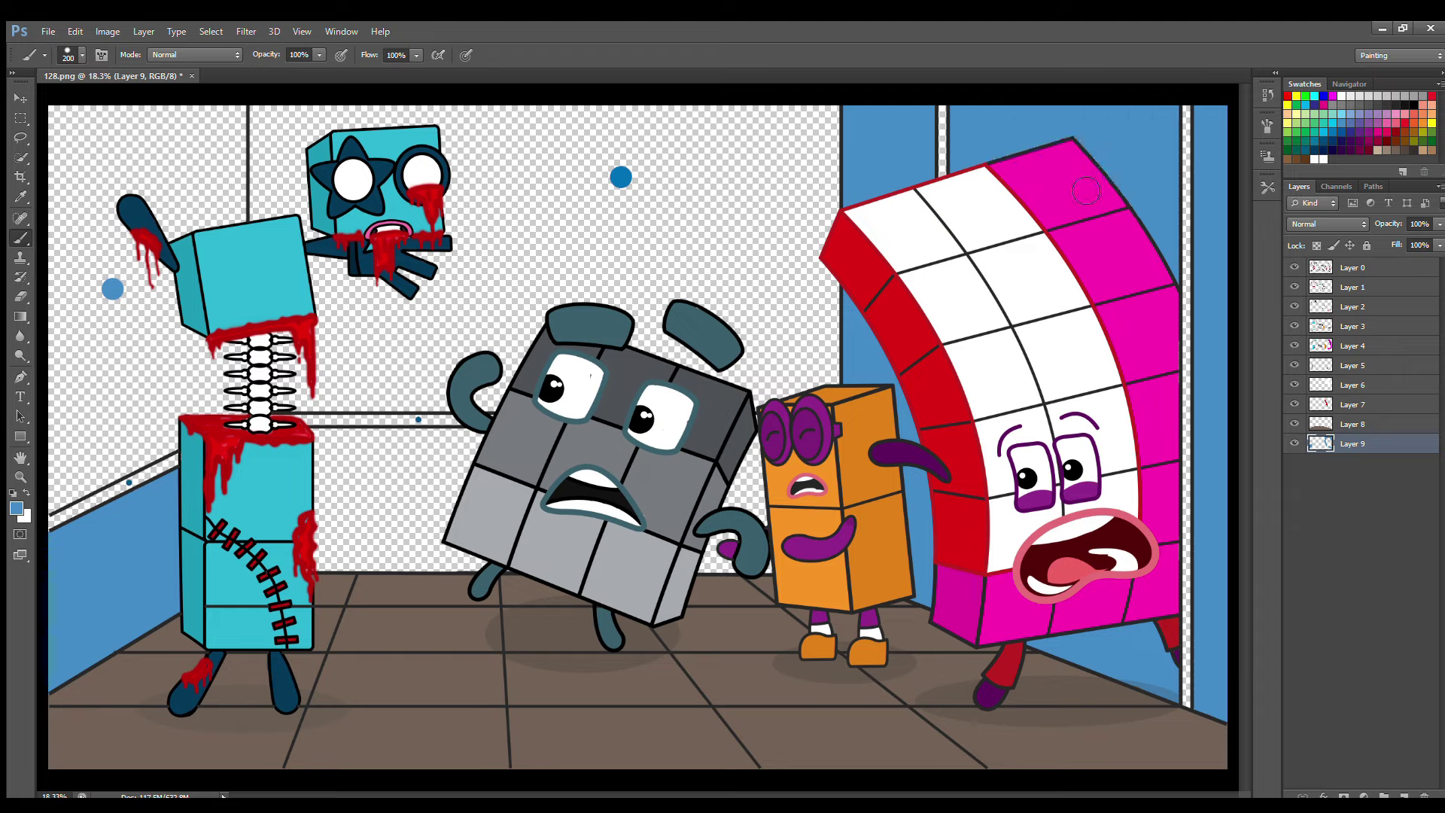
Fill the back wall's section below the rail with darker blue sampled from the back wall's dot, on Layer 9
key("i")
key("b")
left_click_drag(324, 445, 462, 450)
mouse_move(766, 454)
left_mouse_down()
mouse_move(731, 526)
mouse_move(613, 500)
mouse_move(331, 482)
mouse_move(457, 522)
mouse_move(324, 561)
mouse_move(650, 561)
left_mouse_up()
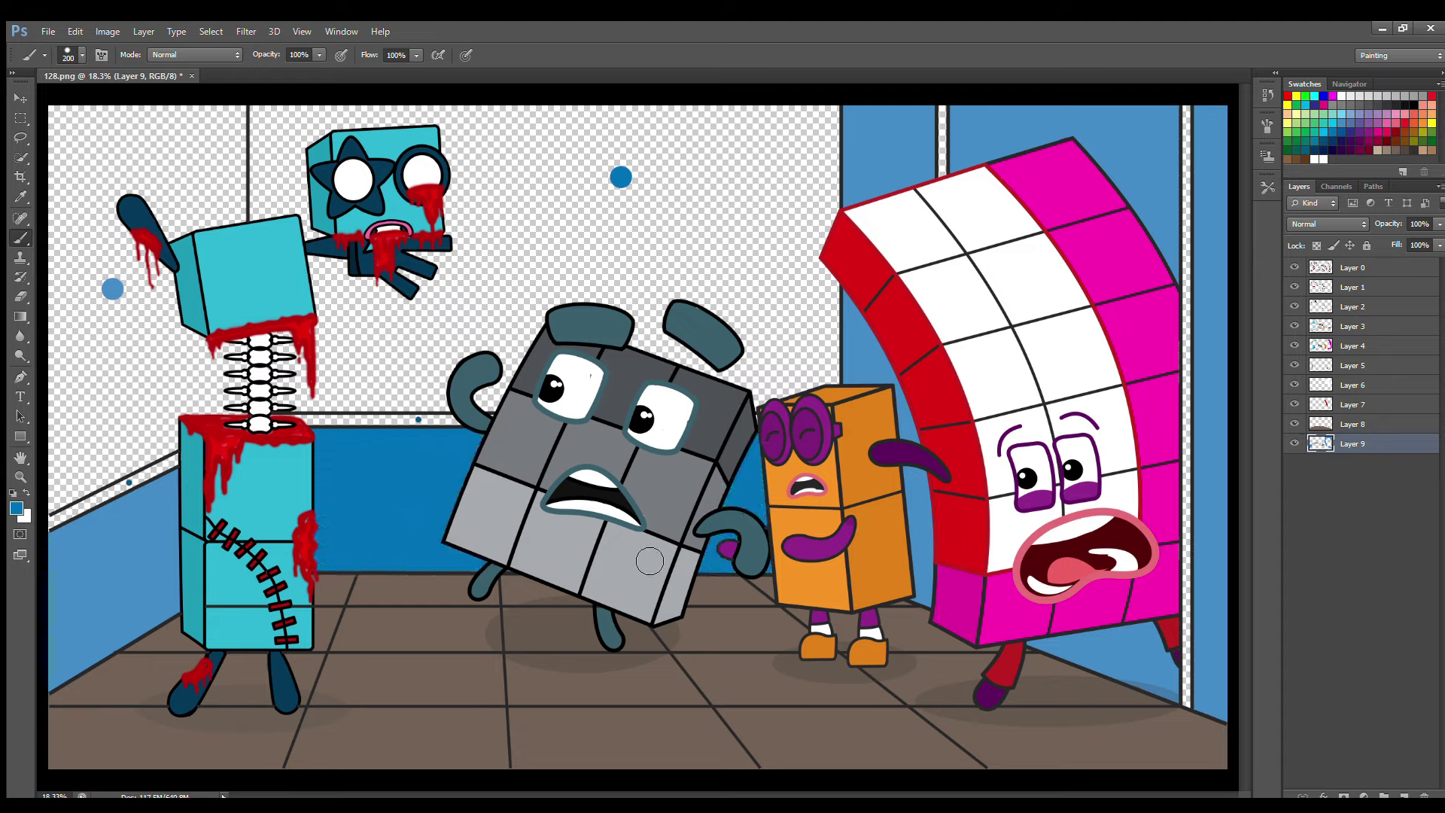
Fill the left wall's section above the rail with light blue sampled from its dot, on Layer 9
left_click(112, 288, "alt")
left_click_drag(235, 107, 245, 222)
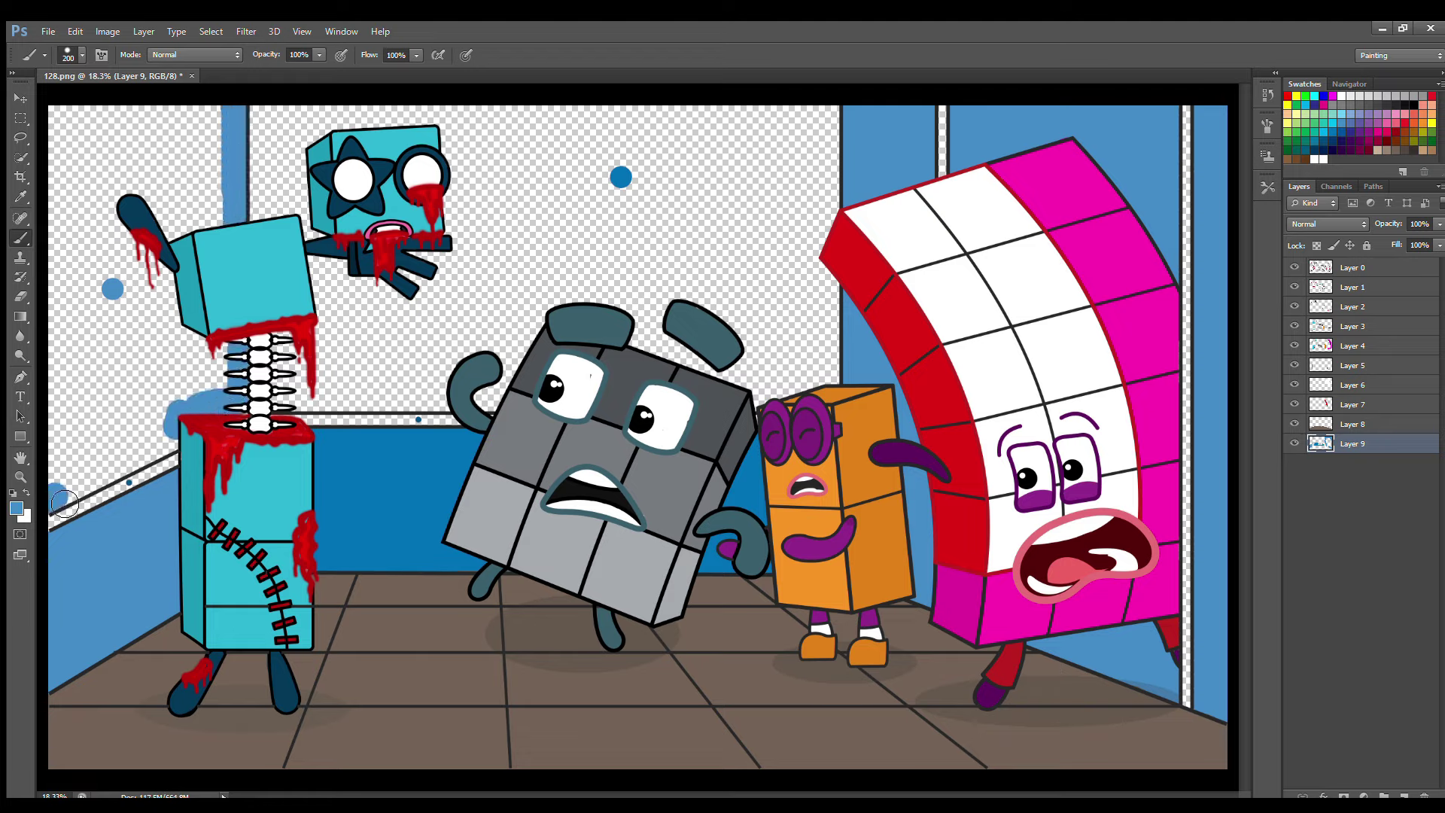
mouse_move(98, 489)
left_mouse_down()
mouse_move(178, 448)
mouse_move(227, 368)
mouse_move(56, 497)
mouse_move(161, 429)
mouse_move(71, 400)
mouse_move(76, 442)
mouse_move(143, 413)
mouse_move(79, 425)
mouse_move(182, 314)
mouse_move(75, 169)
mouse_move(231, 122)
mouse_move(104, 308)
mouse_move(194, 140)
mouse_move(143, 271)
left_mouse_up()
key("bracketright")
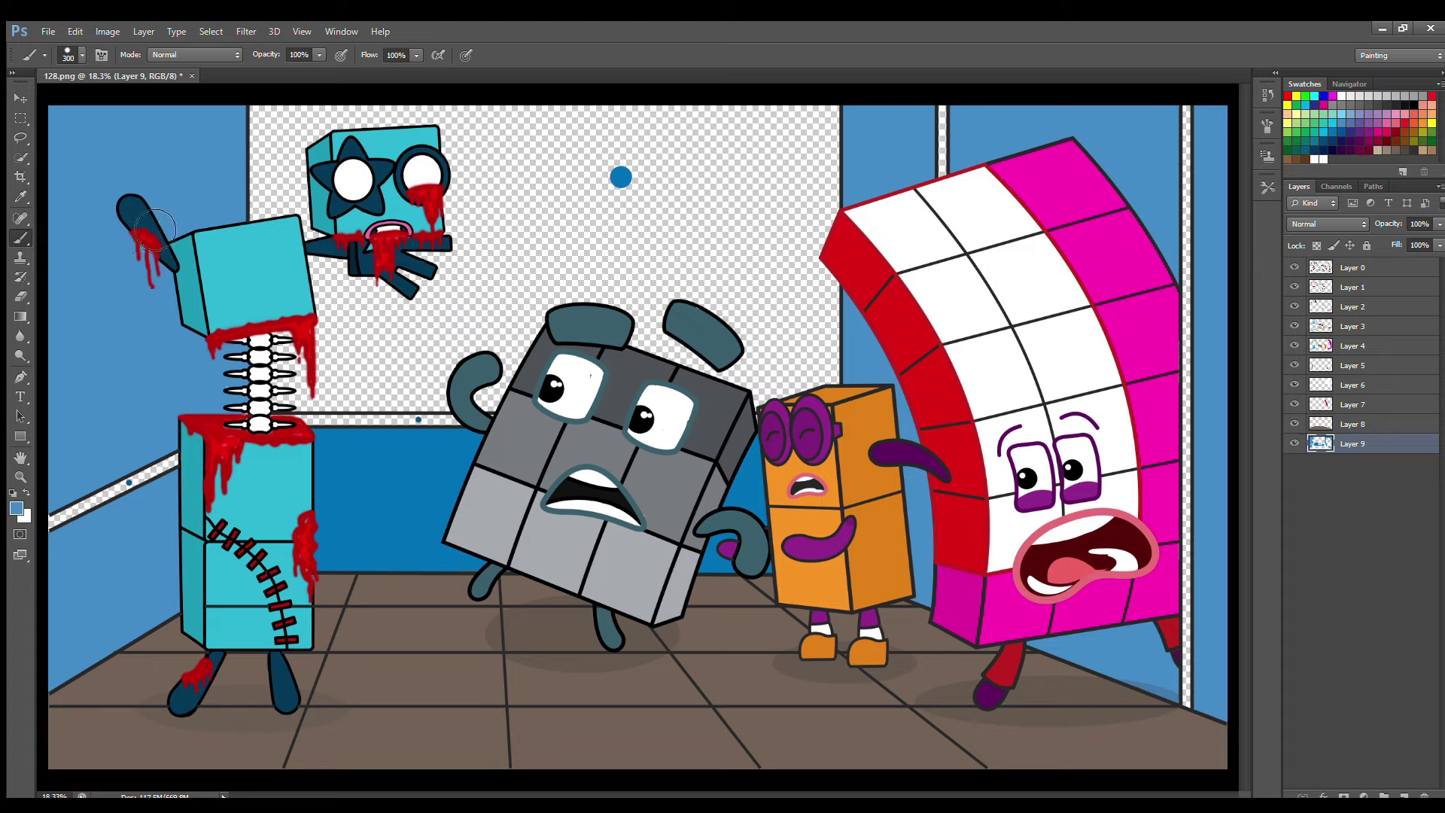
Fill the back wall's section above the rail with darker blue sampled from its dot, on a new Layer 10
left_click(1404, 795)
key("i")
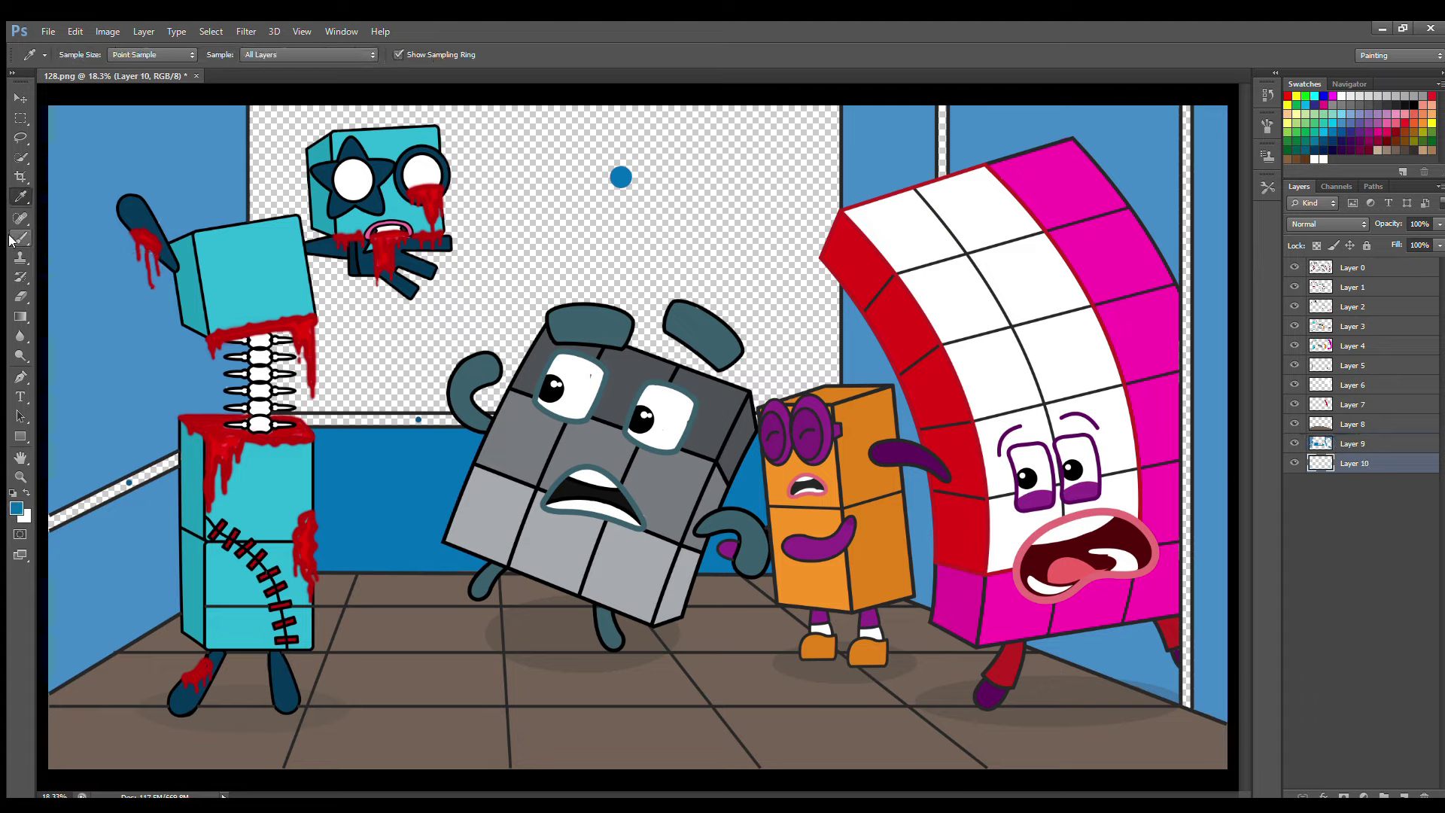
left_click(20, 238)
mouse_move(267, 120)
left_mouse_down()
mouse_move(293, 395)
mouse_move(510, 407)
left_mouse_up()
mouse_move(766, 407)
left_mouse_down()
mouse_move(821, 373)
mouse_move(816, 124)
mouse_move(316, 155)
mouse_move(305, 199)
mouse_move(320, 226)
mouse_move(809, 293)
mouse_move(809, 331)
mouse_move(466, 360)
mouse_move(655, 338)
mouse_move(759, 353)
left_mouse_up()
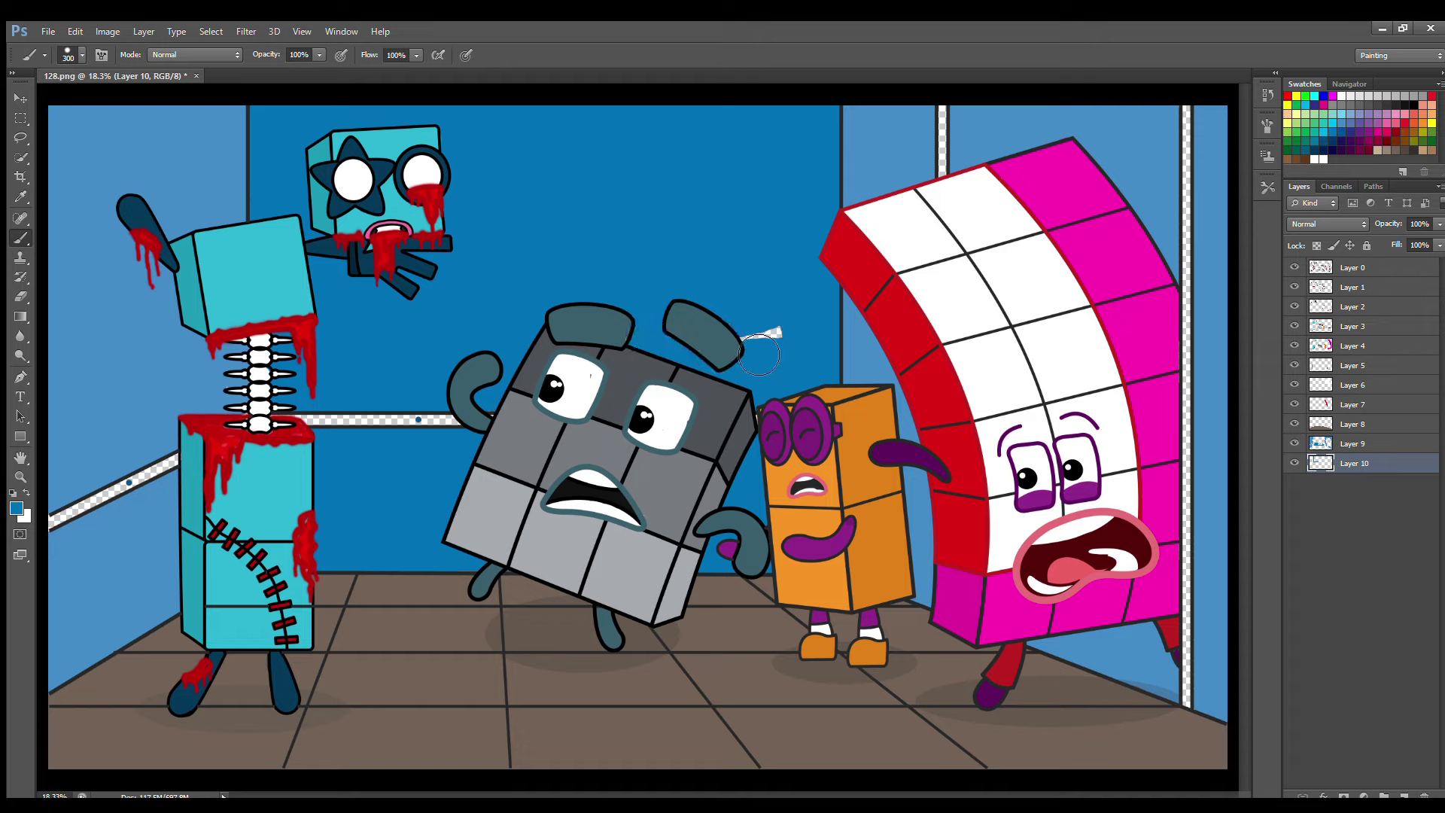
Fill the wall rails and the right wall's vertical strips with dark blue sampled from the rail's small dot, on a new Layer 11
left_click(1404, 796)
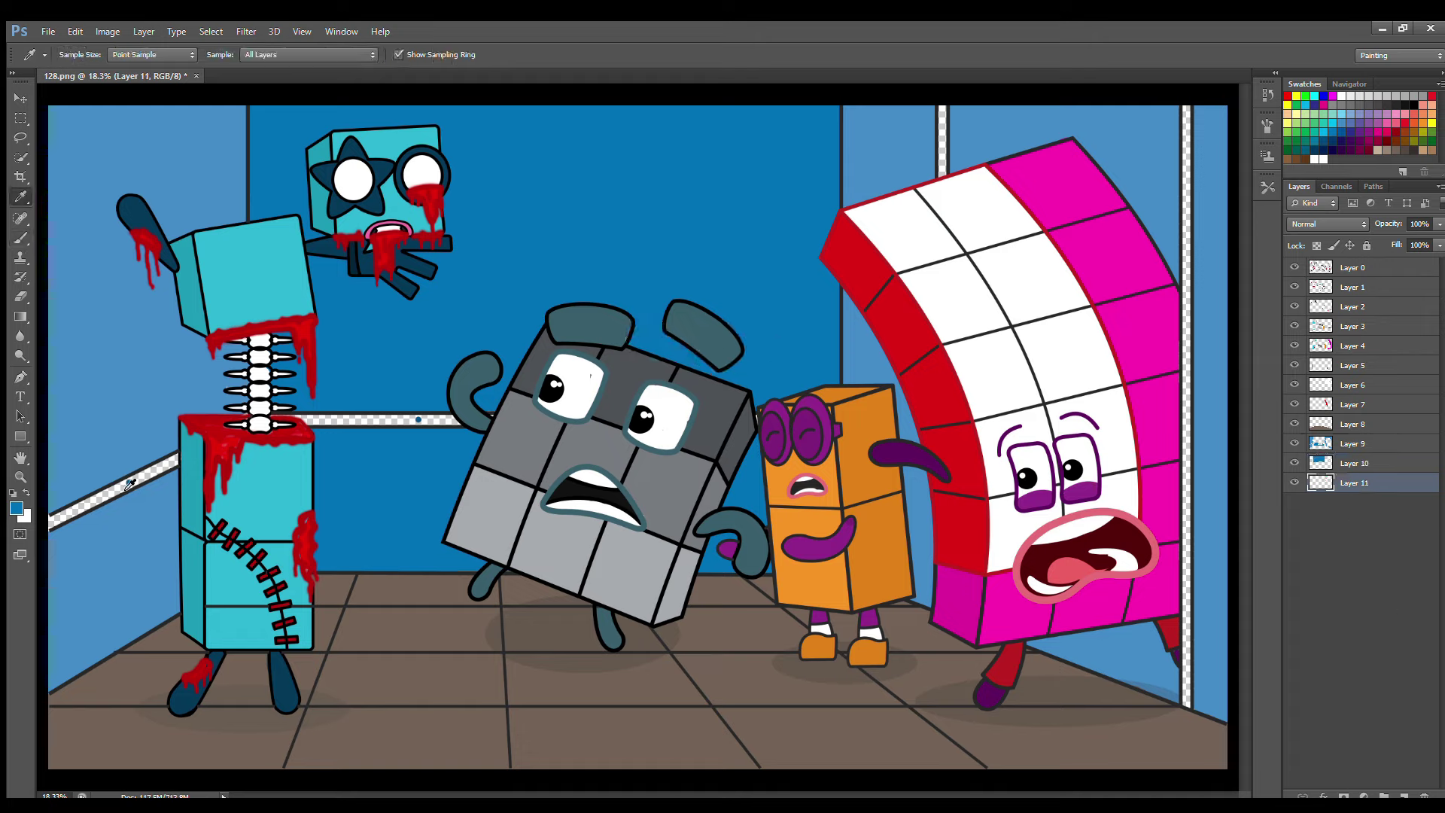
left_click(72, 313, "alt")
mouse_move(54, 533)
left_mouse_down()
mouse_move(331, 425)
mouse_move(795, 438)
mouse_move(965, 315)
mouse_move(1203, 396)
mouse_move(1200, 725)
left_mouse_up()
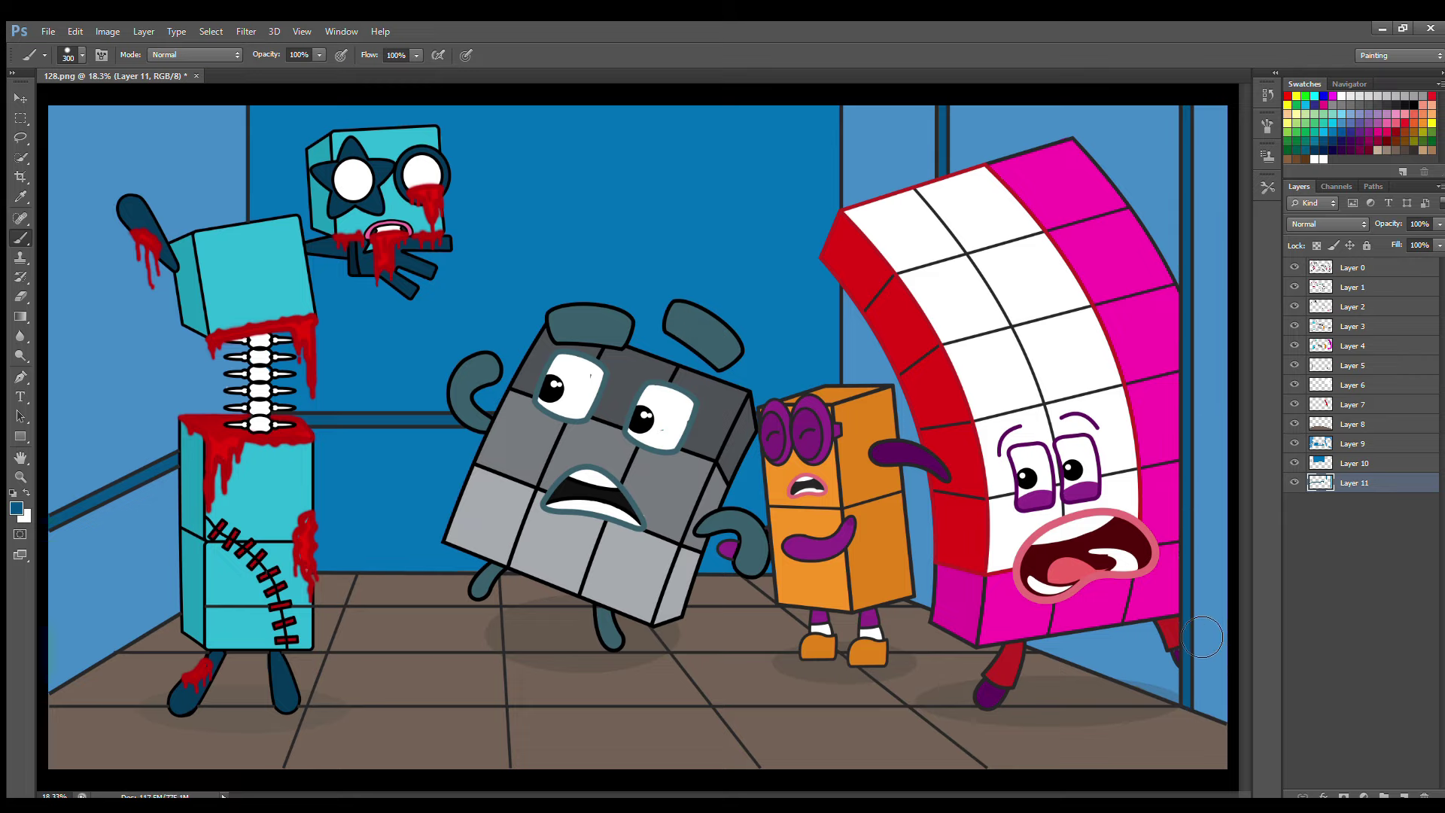